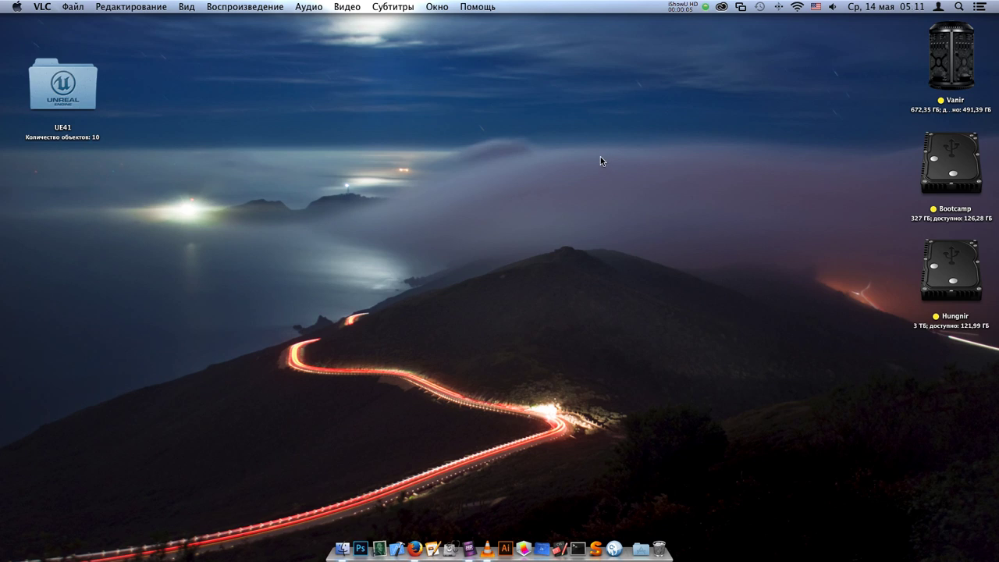
- Reposition the UE41 folder on the desktop and check the About This Mac details
{"action": "left_click_drag", "start_coordinate": [86, 84], "coordinate": [431, 89]}
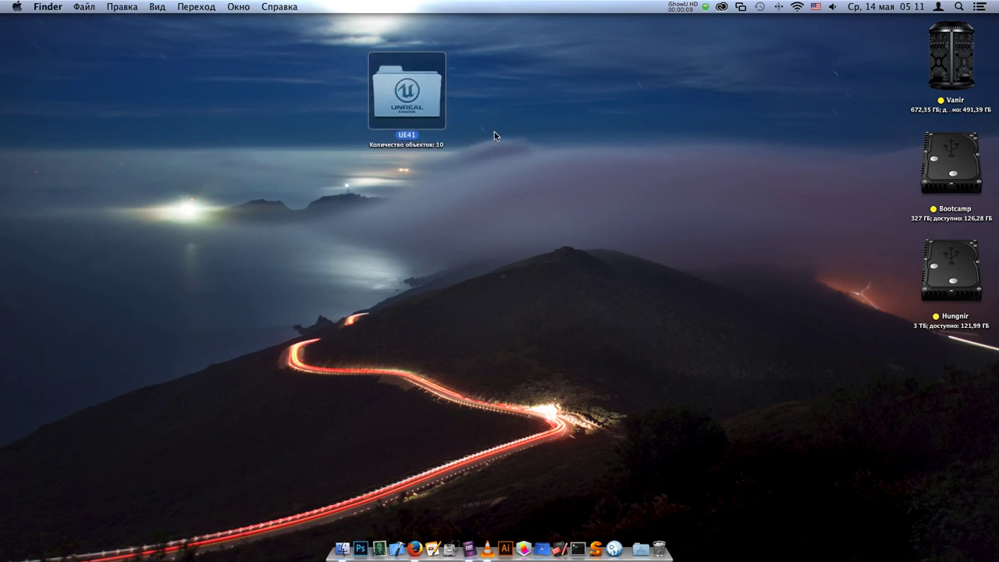
{"action": "left_click", "coordinate": [471, 134]}
{"action": "mouse_move", "coordinate": [432, 110]}
{"action": "left_mouse_down"}
{"action": "mouse_move", "coordinate": [430, 130]}
{"action": "mouse_move", "coordinate": [97, 101]}
{"action": "left_mouse_up"}
{"action": "left_click", "coordinate": [15, 6]}
{"action": "left_click", "coordinate": [380, 149]}
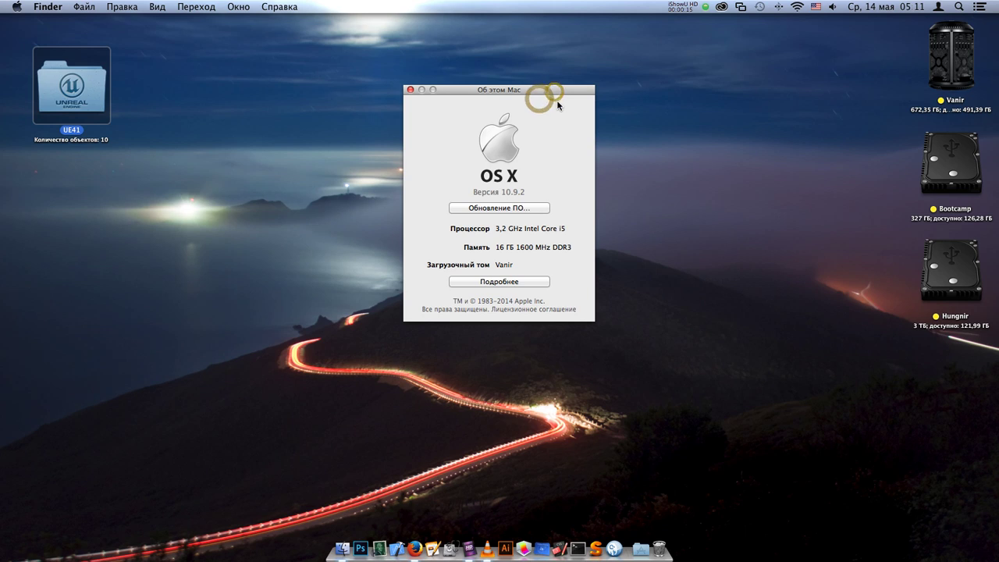
{"action": "left_click", "coordinate": [411, 91]}
{"action": "left_click", "coordinate": [453, 154]}
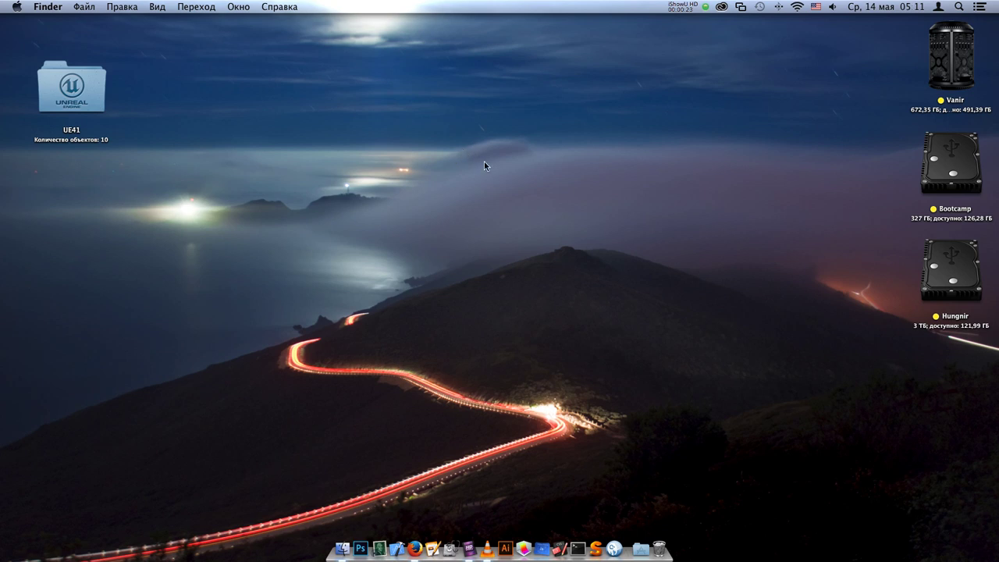
- Open the UE41 folder window and run GenerateProjectFiles.command
{"action": "double_click", "coordinate": [92, 92]}
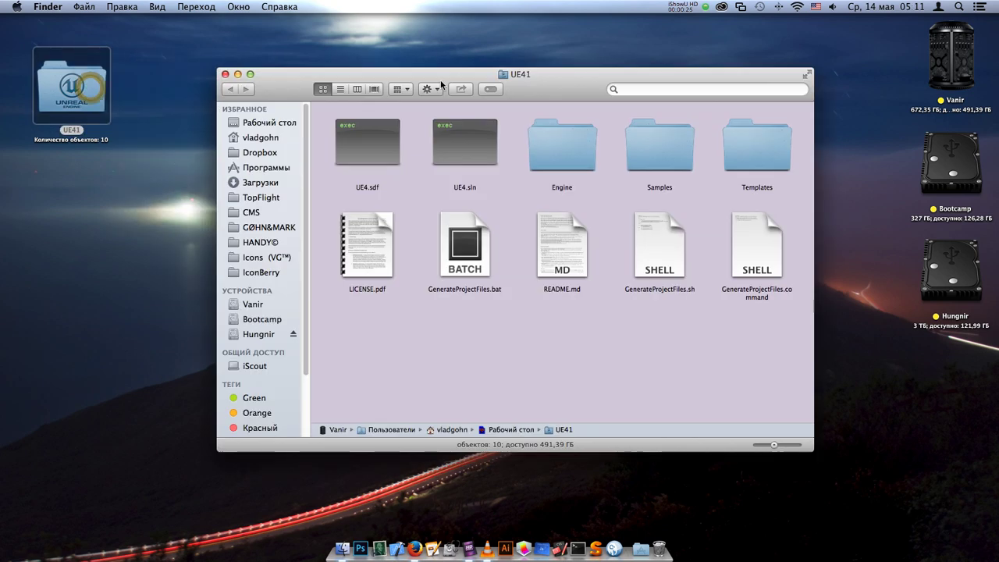
{"action": "left_click_drag", "start_coordinate": [562, 87], "coordinate": [551, 67]}
{"action": "left_click", "coordinate": [507, 323]}
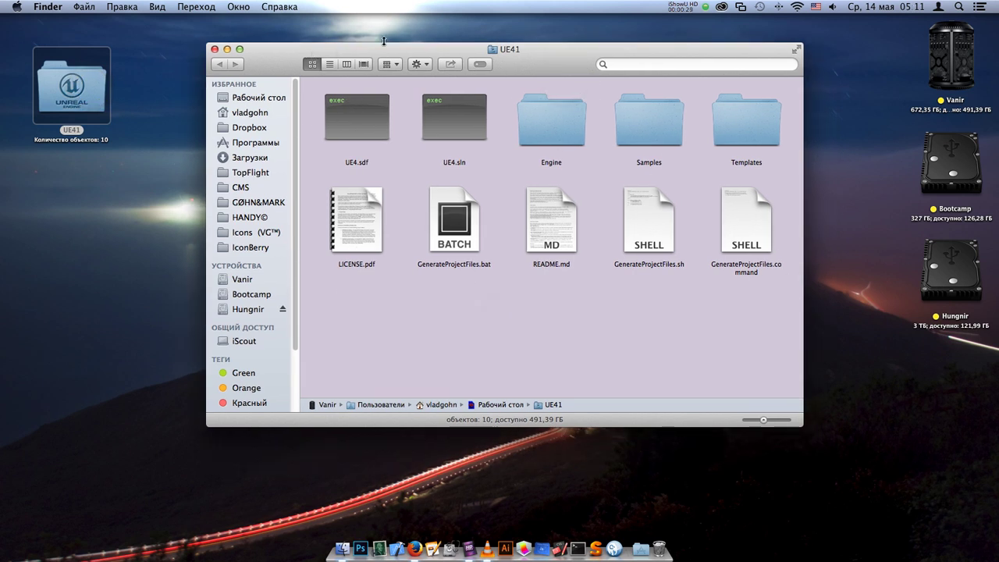
{"action": "left_click_drag", "start_coordinate": [417, 42], "coordinate": [405, 34]}
{"action": "left_click", "coordinate": [586, 166]}
{"action": "left_click", "coordinate": [733, 219]}
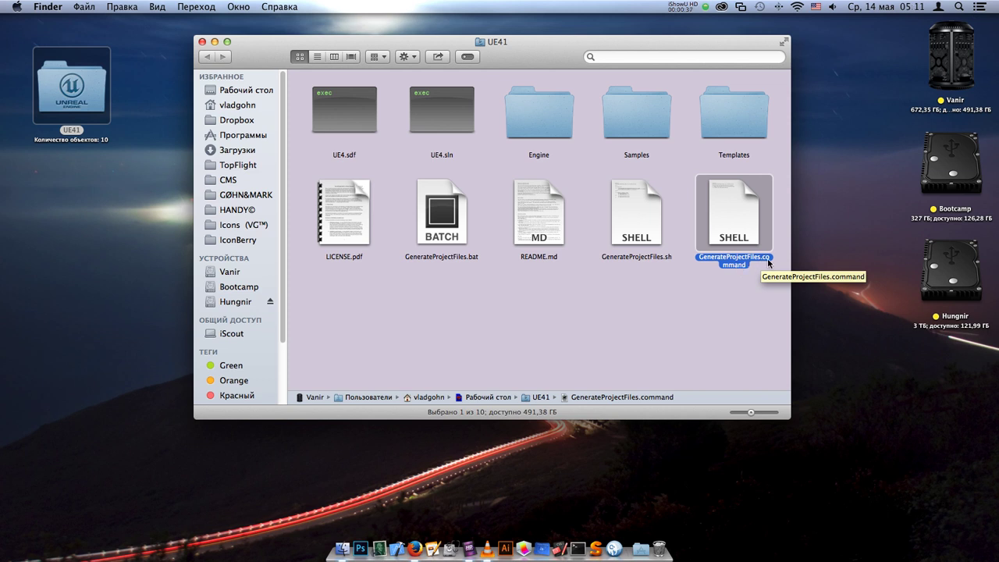
{"action": "double_click", "coordinate": [747, 226]}
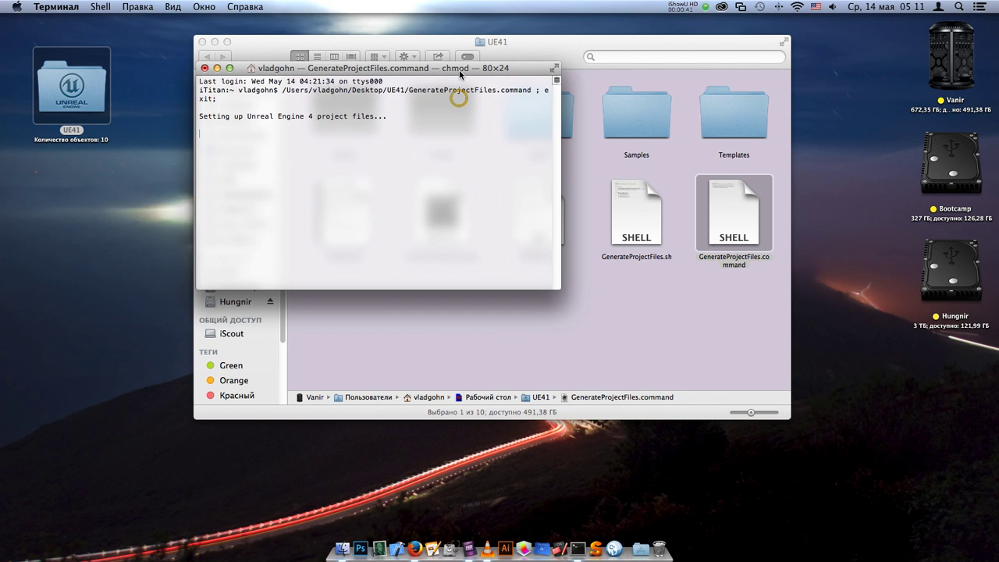
- Arrange the Terminal output window and minimise the UE41 folder while project files generate
{"action": "left_click_drag", "start_coordinate": [458, 96], "coordinate": [435, 87]}
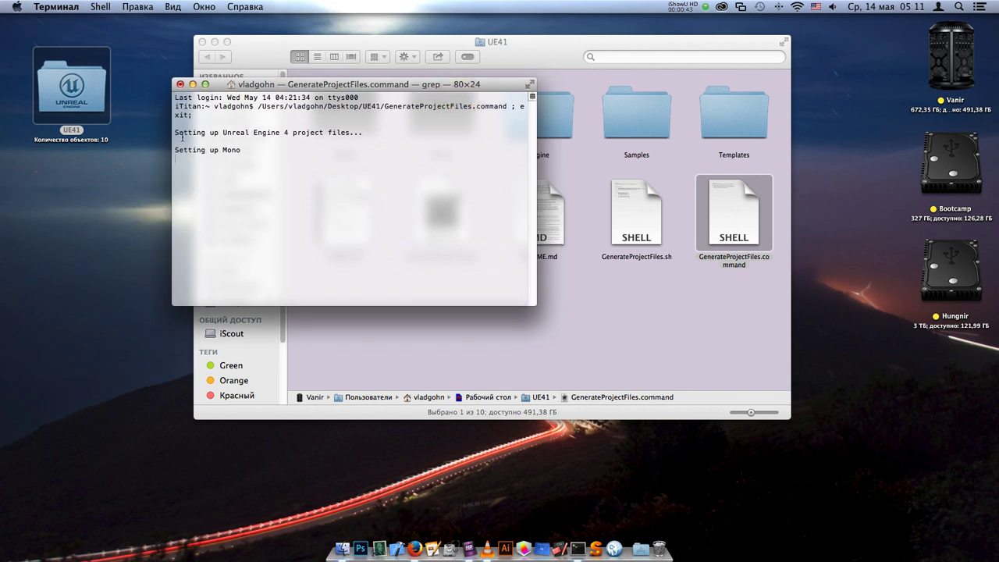
{"action": "left_click_drag", "start_coordinate": [174, 149], "coordinate": [244, 153]}
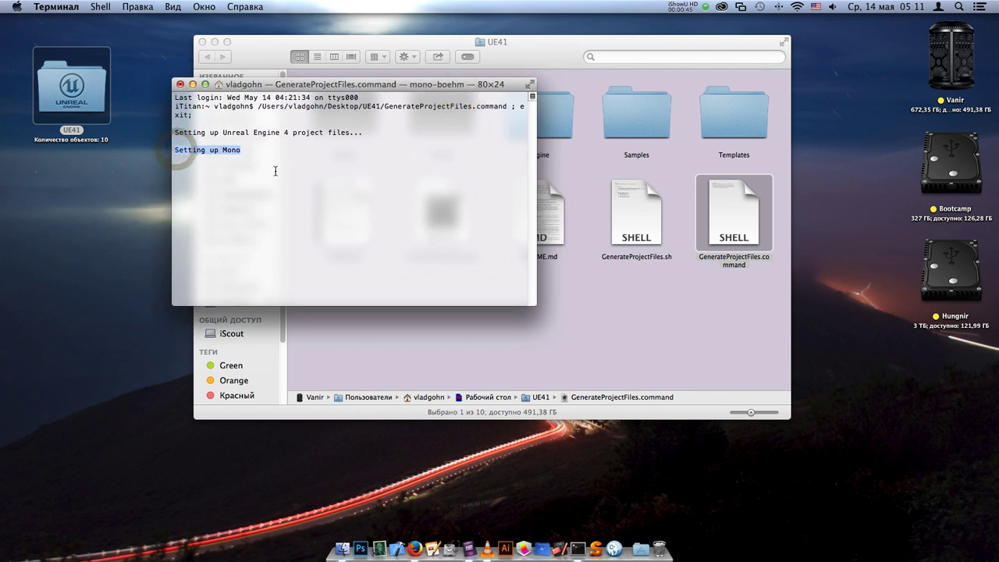
{"action": "left_click", "coordinate": [214, 42]}
{"action": "left_click_drag", "start_coordinate": [310, 85], "coordinate": [395, 88]}
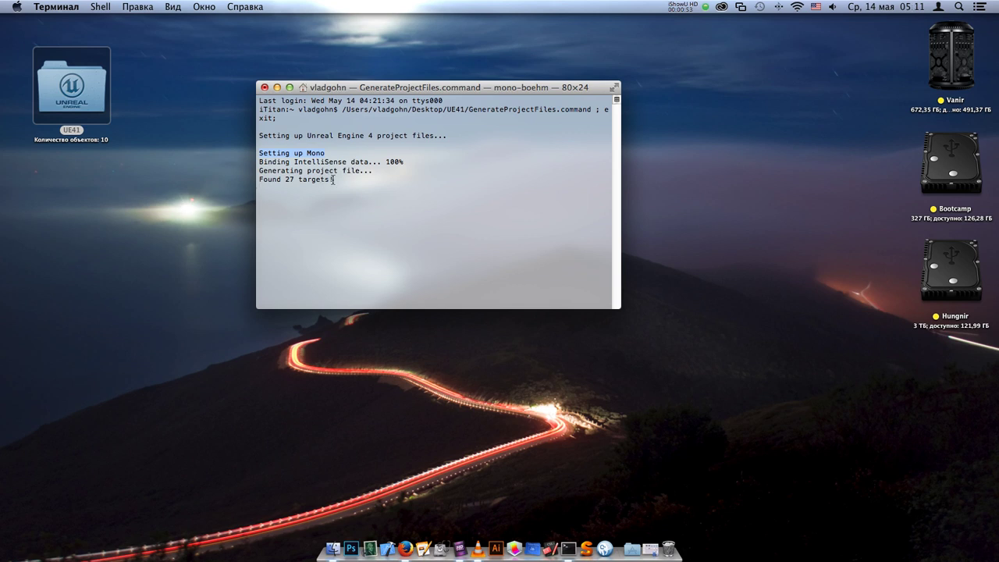
{"action": "left_click", "coordinate": [290, 179]}
- Restore the UE41 window, confirm 'Saving updated project file...', and close the finished Terminal window
{"action": "left_click_drag", "start_coordinate": [401, 88], "coordinate": [407, 77]}
{"action": "left_click", "coordinate": [647, 550]}
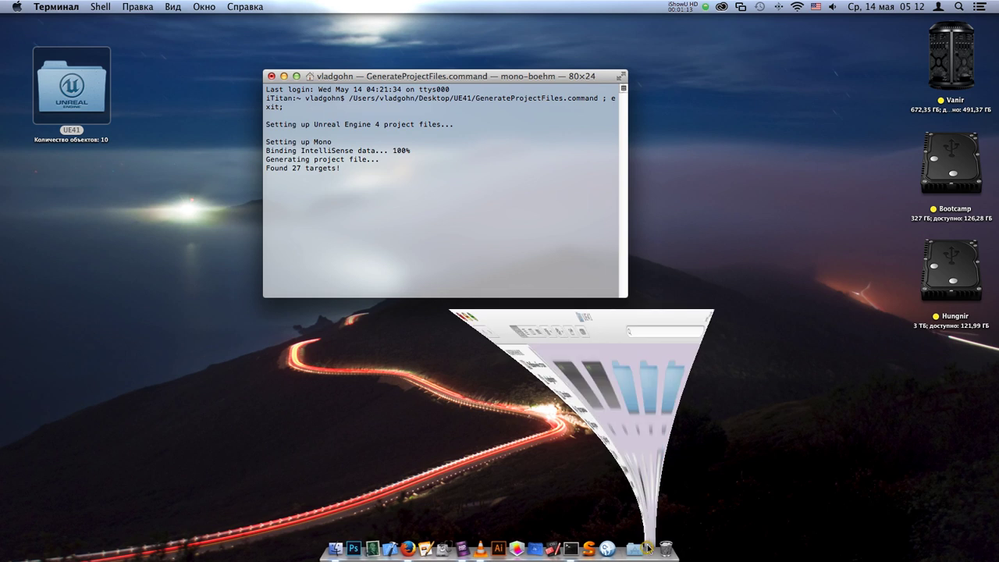
{"action": "left_click_drag", "start_coordinate": [440, 39], "coordinate": [537, 41]}
{"action": "left_click_drag", "start_coordinate": [323, 82], "coordinate": [157, 146]}
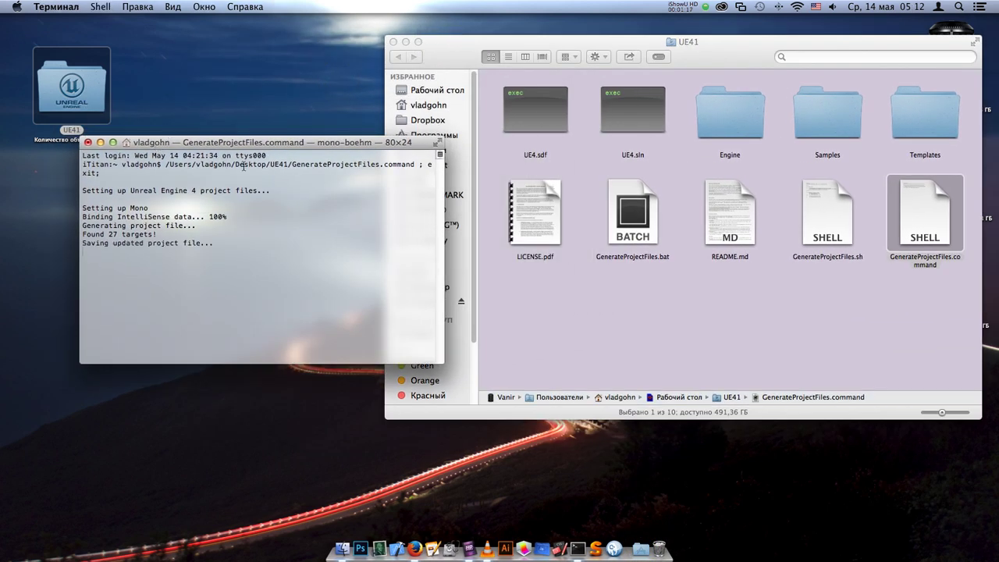
{"action": "left_click_drag", "start_coordinate": [83, 245], "coordinate": [227, 244]}
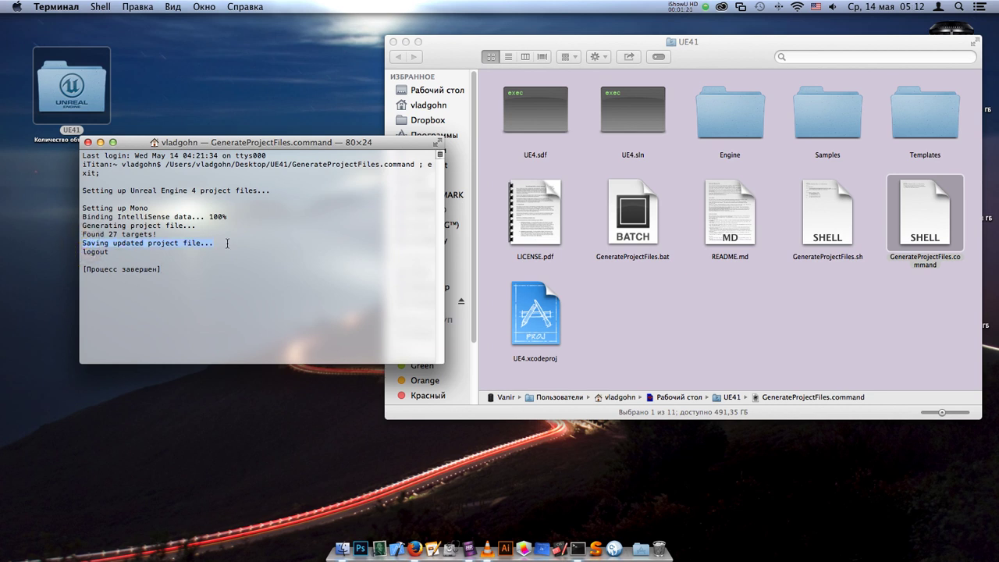
{"action": "left_click", "coordinate": [191, 271]}
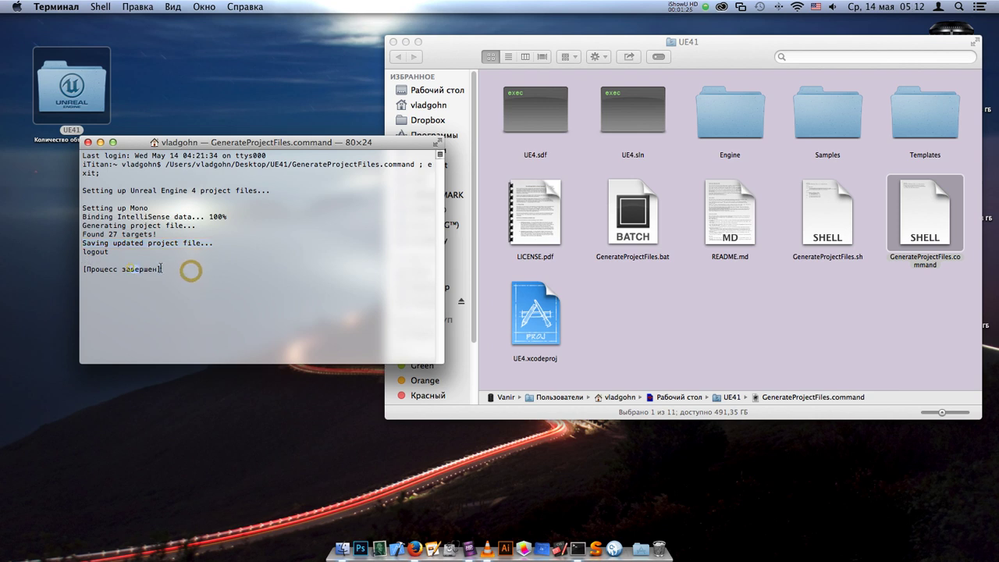
{"action": "key", "text": "super+w"}
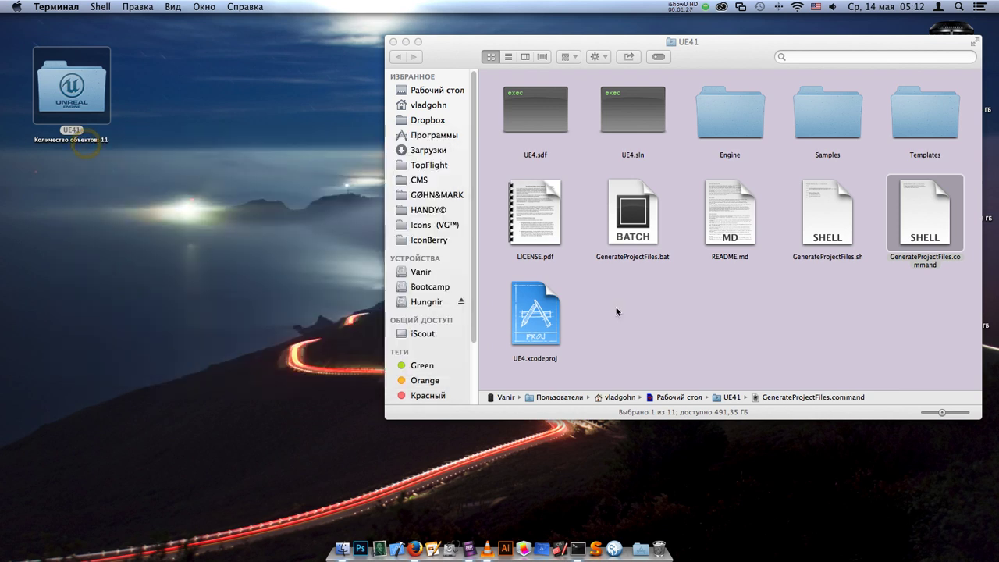
- Quit Terminal from the Dock and locate the new UE4.xcodeproj in the UE41 folder
{"action": "left_click", "coordinate": [617, 307]}
{"action": "right_click", "coordinate": [576, 549]}
{"action": "left_click", "coordinate": [595, 520]}
{"action": "left_click", "coordinate": [591, 319]}
{"action": "left_click_drag", "start_coordinate": [565, 38], "coordinate": [432, 30]}
{"action": "left_click", "coordinate": [416, 303]}
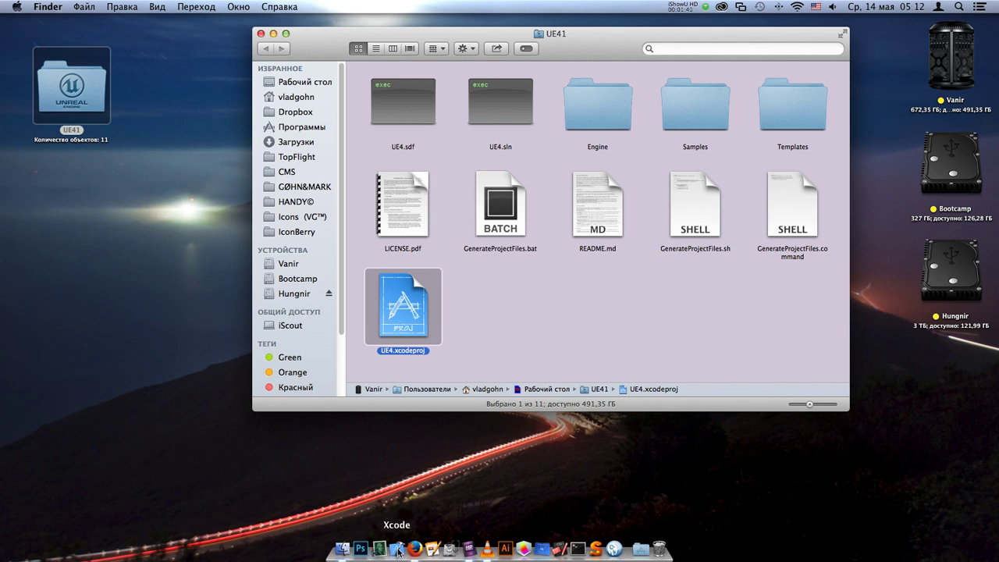
{"action": "left_click", "coordinate": [628, 549]}
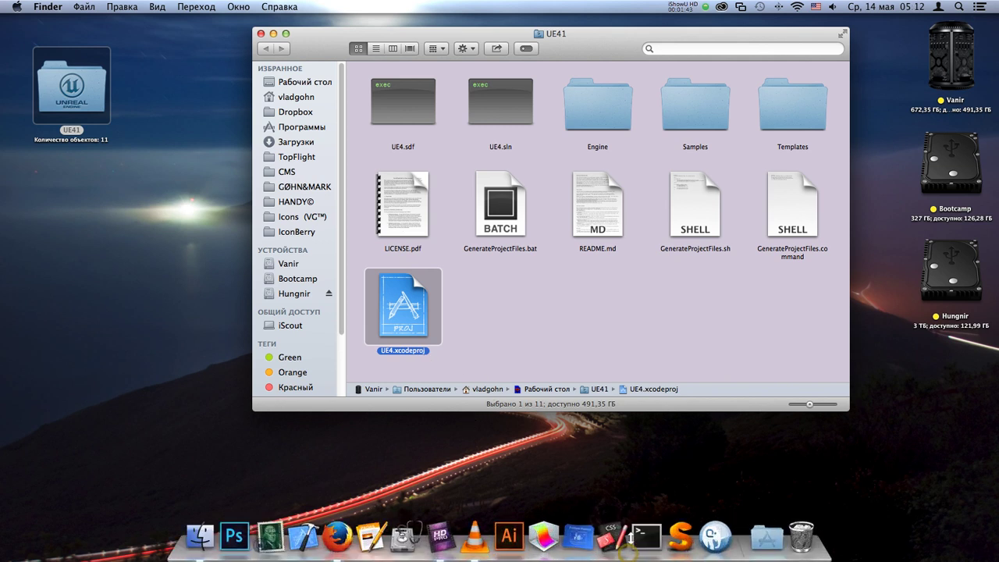
{"action": "left_click", "coordinate": [599, 321]}
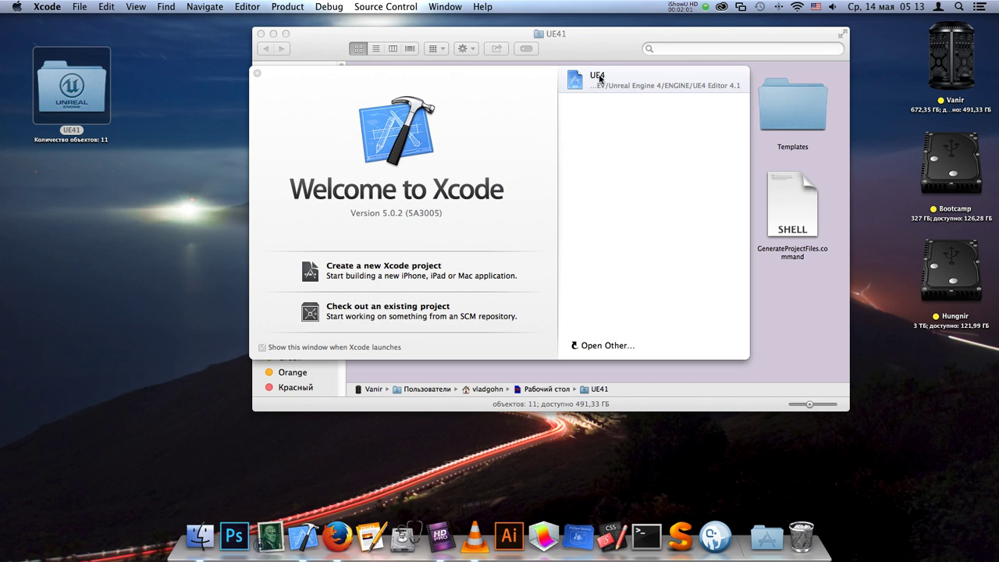
- Reposition the UE41 window, switch to Xcode, then reselect UE4.xcodeproj
{"action": "left_click", "coordinate": [529, 44]}
{"action": "left_click_drag", "start_coordinate": [490, 40], "coordinate": [486, 34]}
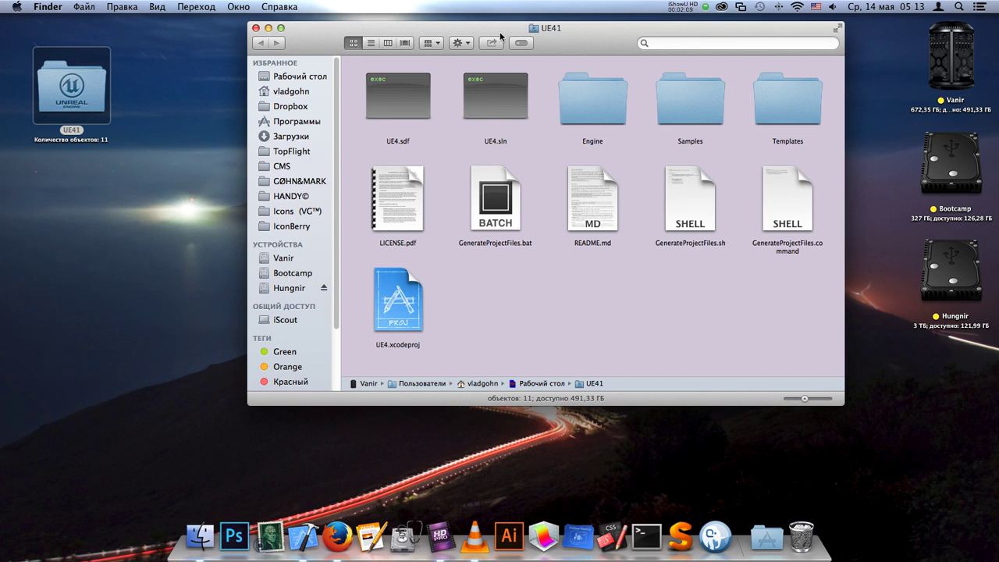
{"action": "left_click_drag", "start_coordinate": [509, 31], "coordinate": [526, 22]}
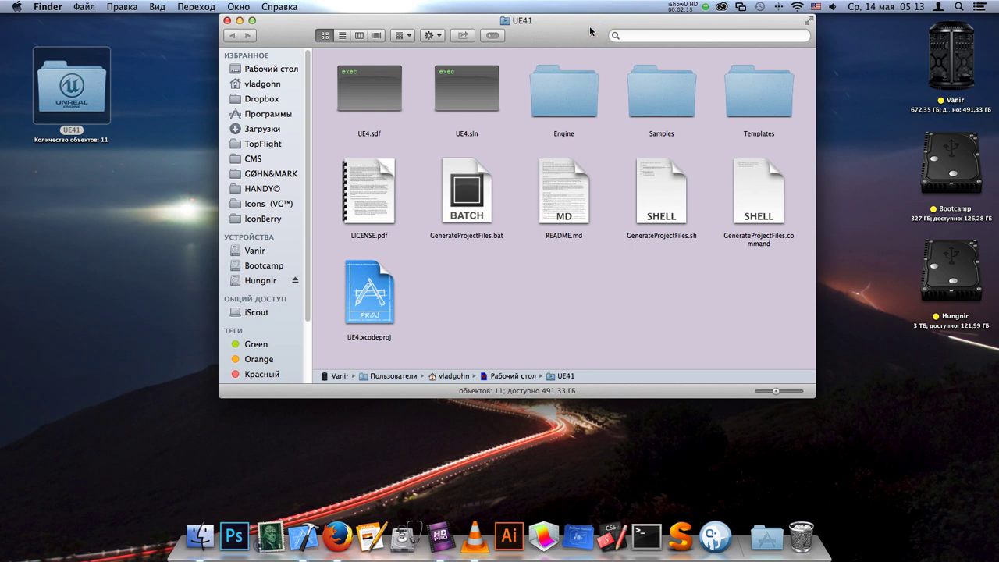
{"action": "left_click", "coordinate": [303, 539]}
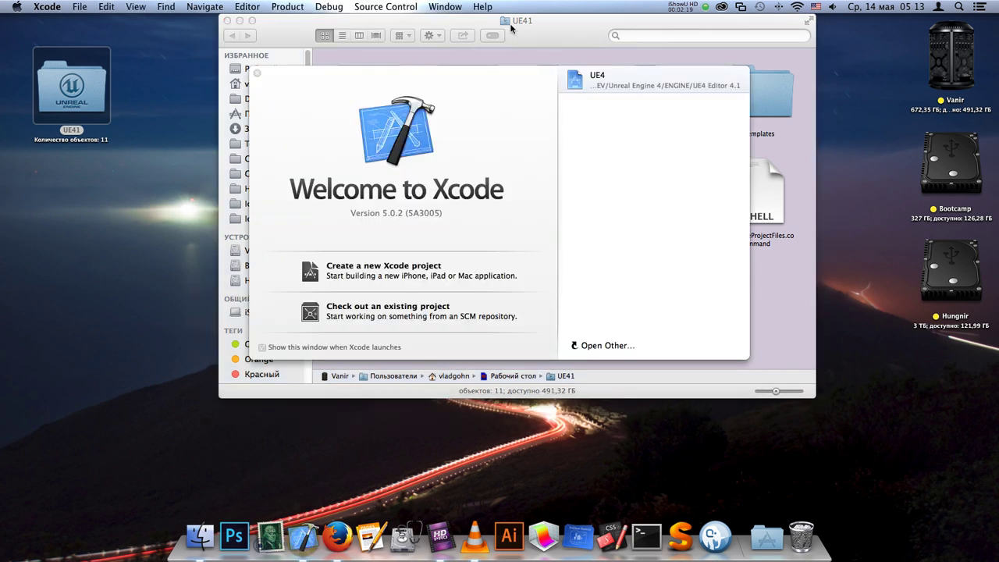
{"action": "left_click", "coordinate": [554, 29]}
{"action": "left_click", "coordinate": [376, 318]}
- Open UE4.xcodeproj in Xcode and bring up the About Xcode version information
{"action": "double_click", "coordinate": [375, 319]}
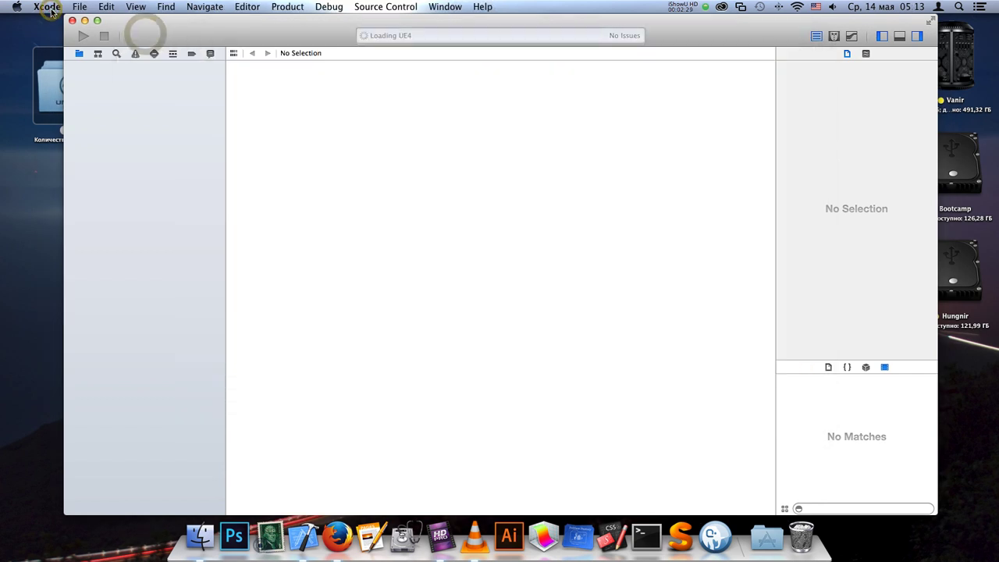
{"action": "left_click", "coordinate": [47, 6]}
{"action": "left_click", "coordinate": [48, 7]}
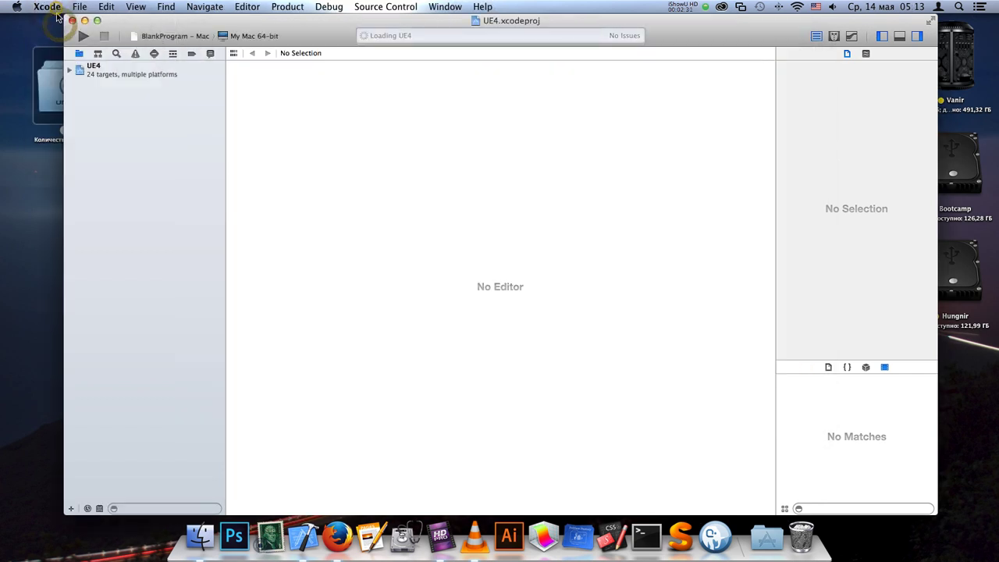
{"action": "left_click", "coordinate": [79, 6]}
{"action": "left_click", "coordinate": [61, 21]}
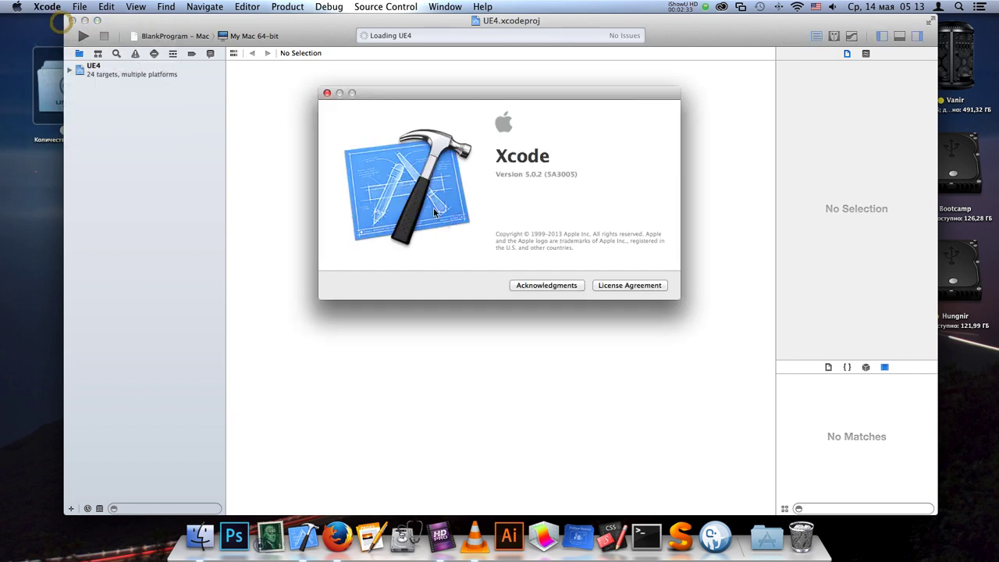
- Close About Xcode and show the UE4 project's settings with its target list
{"action": "left_click", "coordinate": [531, 175]}
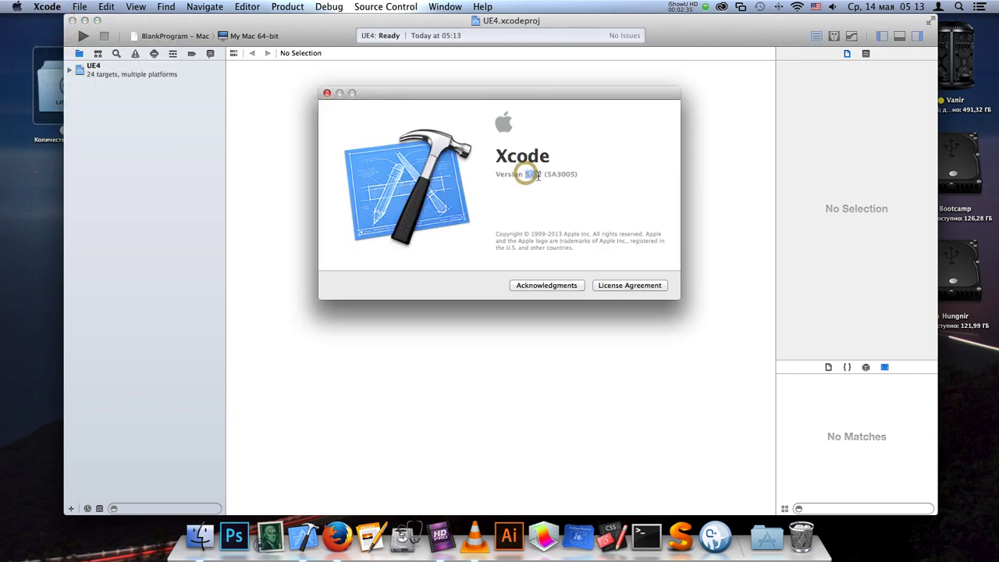
{"action": "left_click", "coordinate": [327, 93]}
{"action": "left_click", "coordinate": [129, 74]}
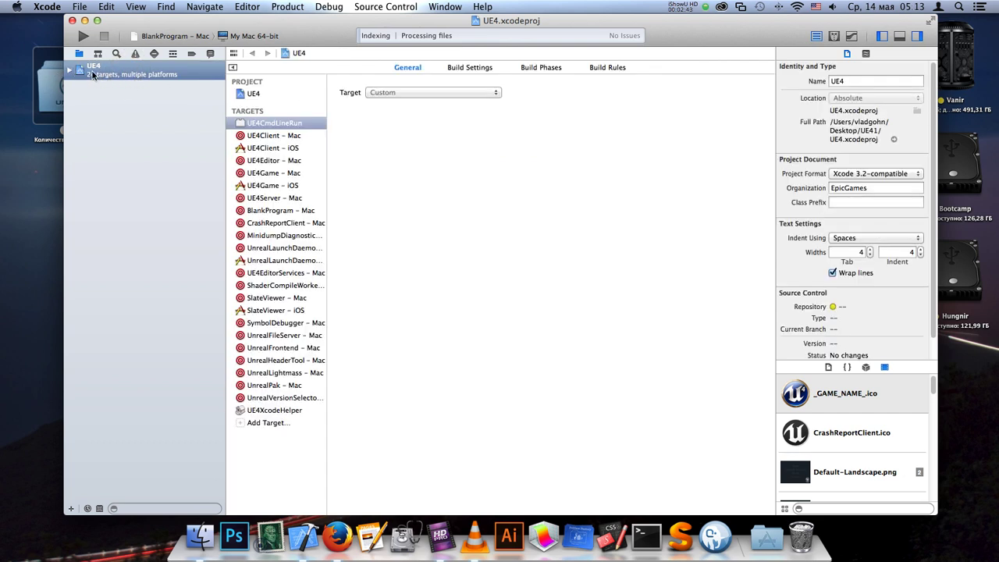
- Choose the UE4Editor – Mac scheme with My Mac 64-bit as the destination
{"action": "left_click", "coordinate": [170, 39]}
{"action": "mouse_move", "coordinate": [170, 39]}
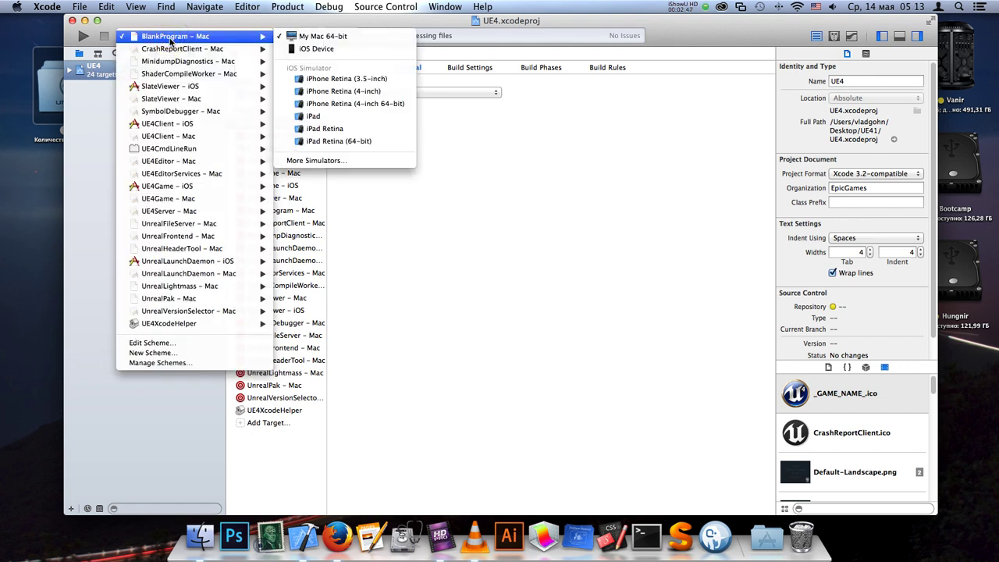
{"action": "mouse_move", "coordinate": [176, 173]}
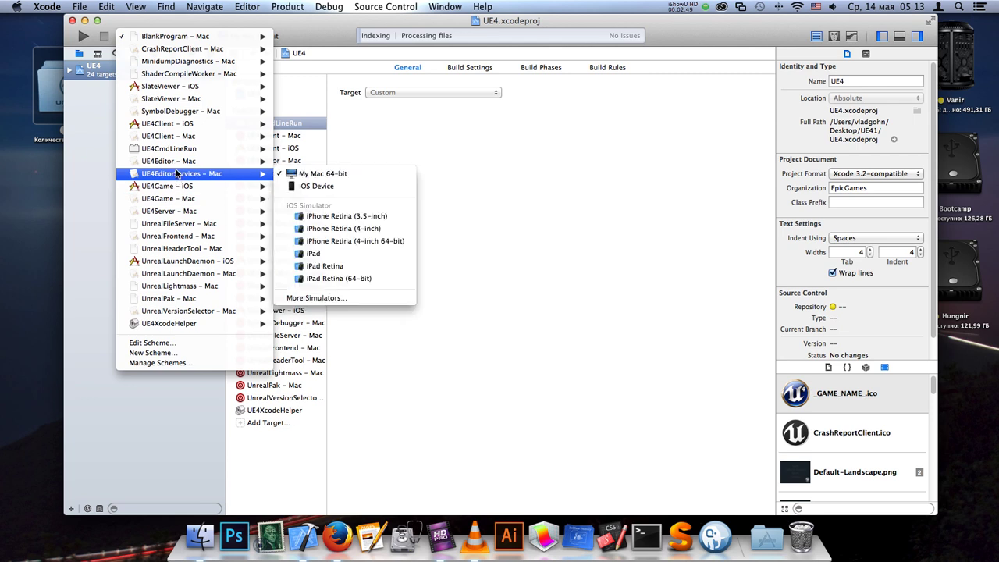
{"action": "mouse_move", "coordinate": [146, 165]}
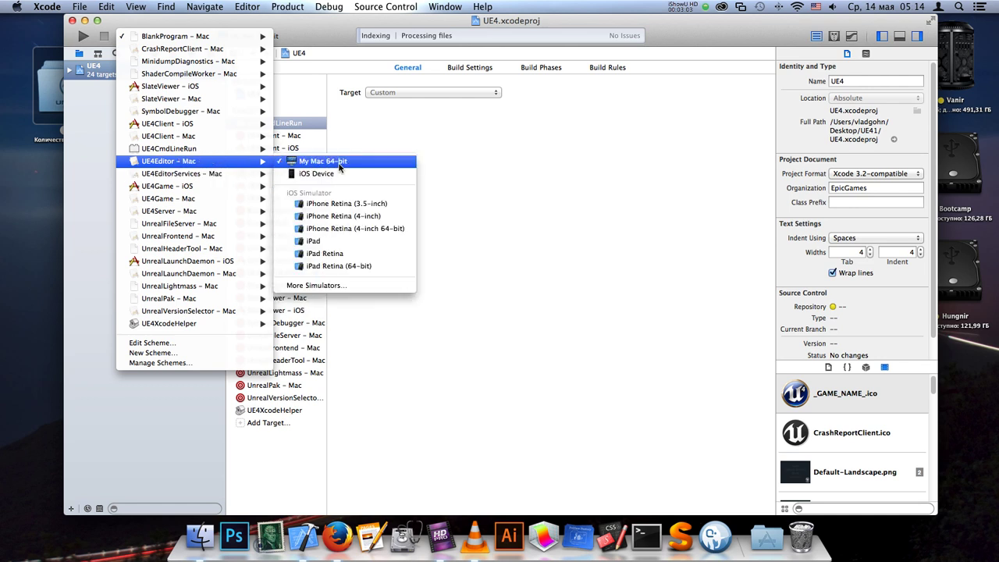
{"action": "left_click", "coordinate": [349, 164]}
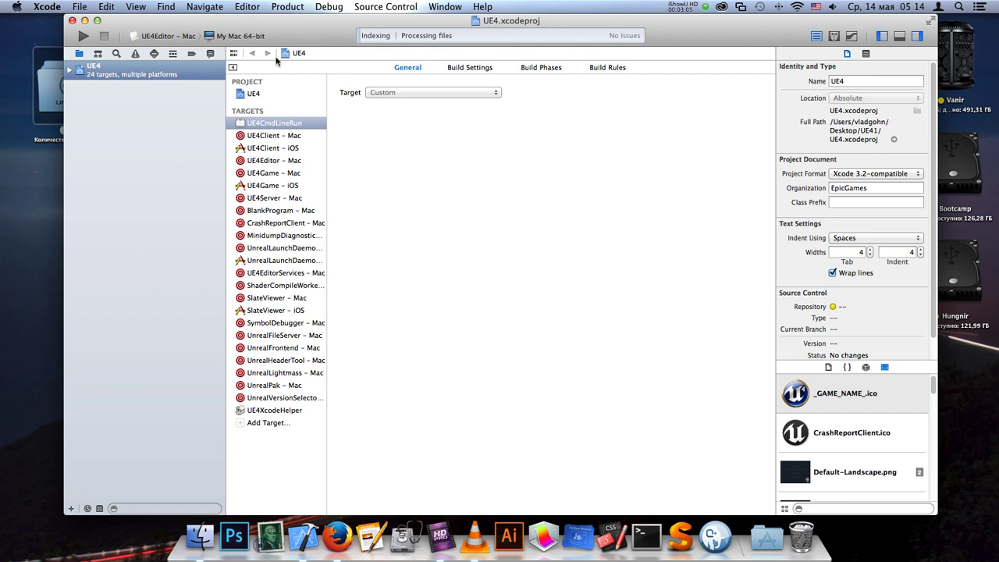
{"action": "left_click_drag", "start_coordinate": [307, 28], "coordinate": [318, 29]}
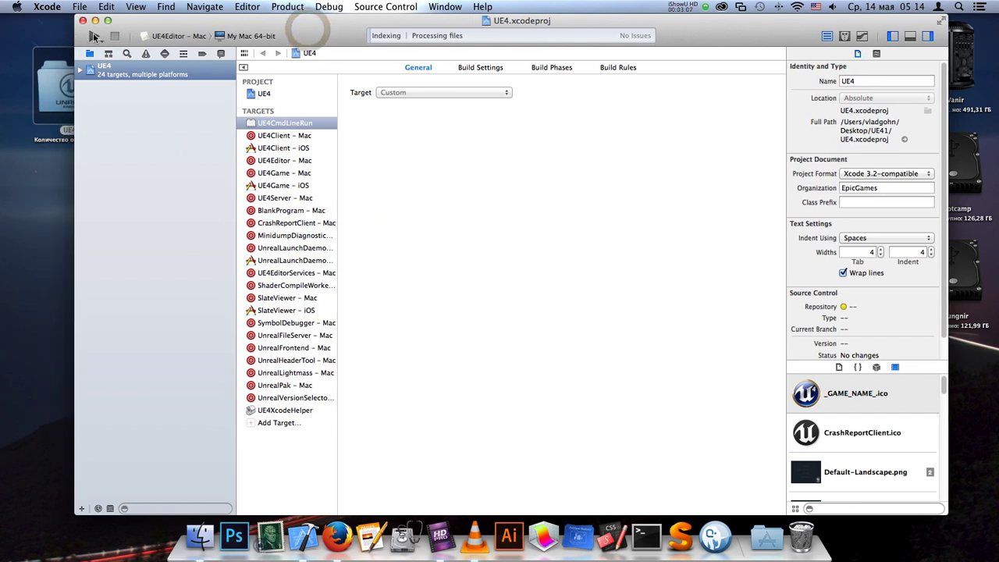
- Run the UE4Editor – Mac build and open its current build log in the Log navigator
{"action": "left_click", "coordinate": [96, 39]}
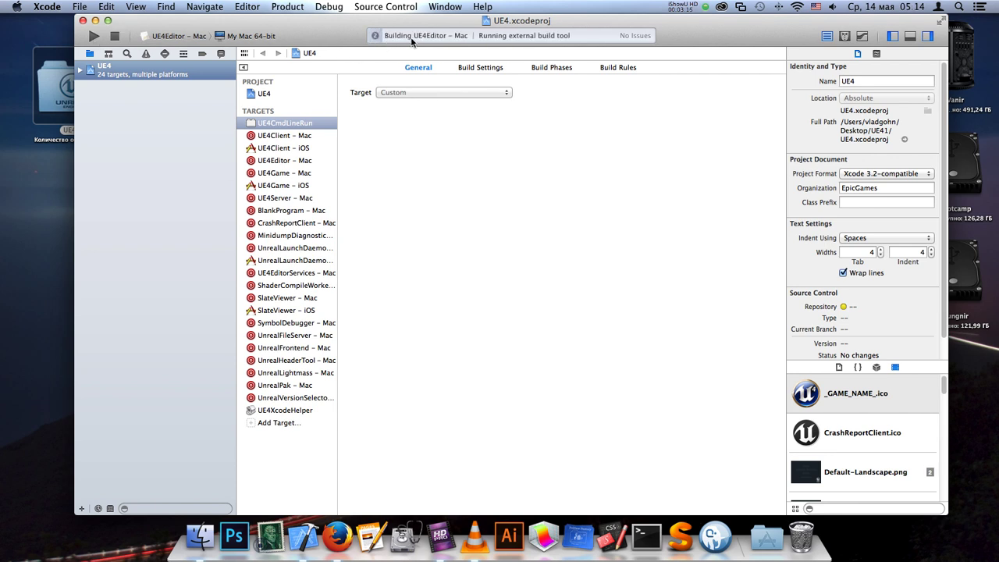
{"action": "left_click_drag", "start_coordinate": [340, 19], "coordinate": [342, 19]}
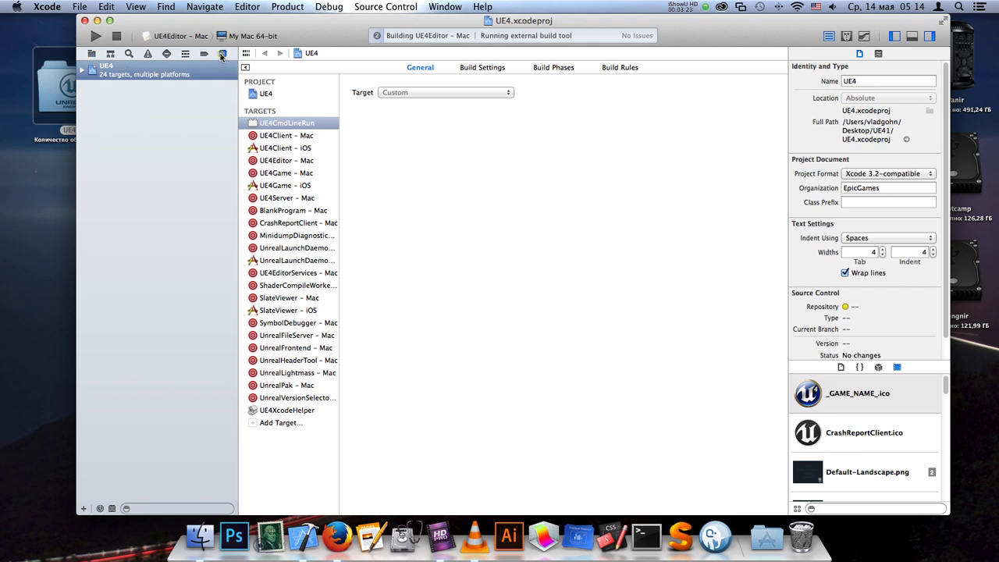
{"action": "left_click", "coordinate": [221, 55]}
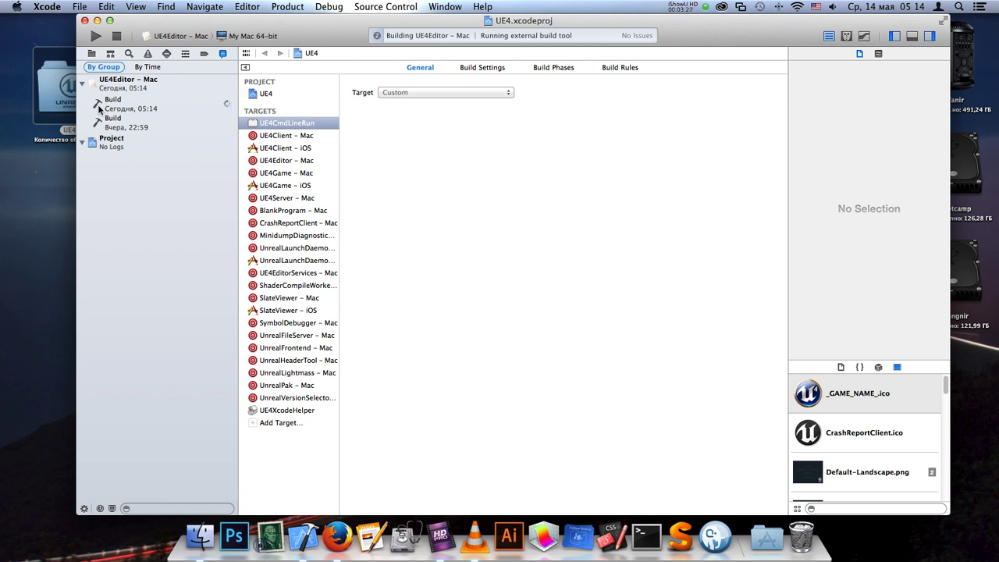
{"action": "left_click", "coordinate": [131, 104]}
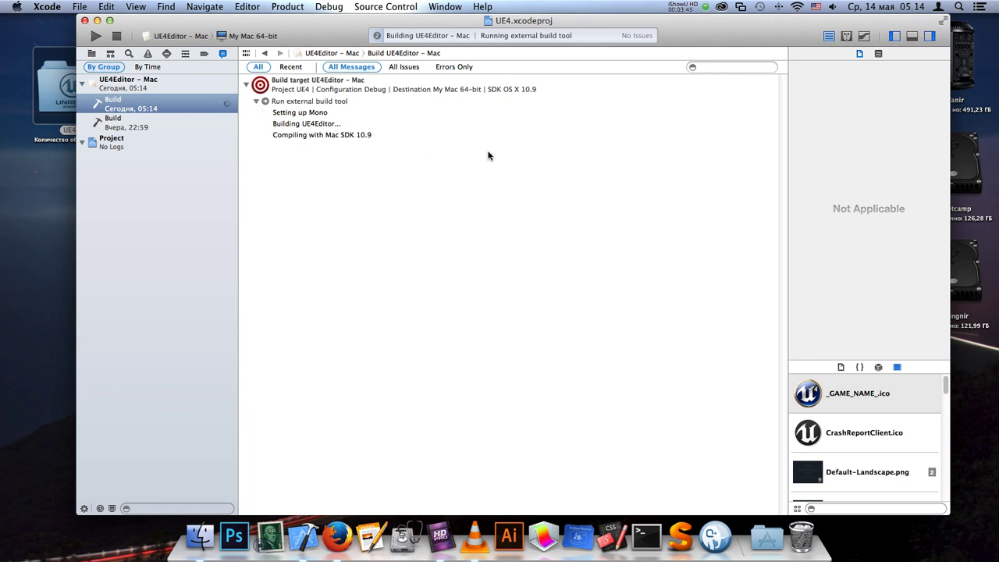
{"action": "left_click_drag", "start_coordinate": [373, 20], "coordinate": [371, 20]}
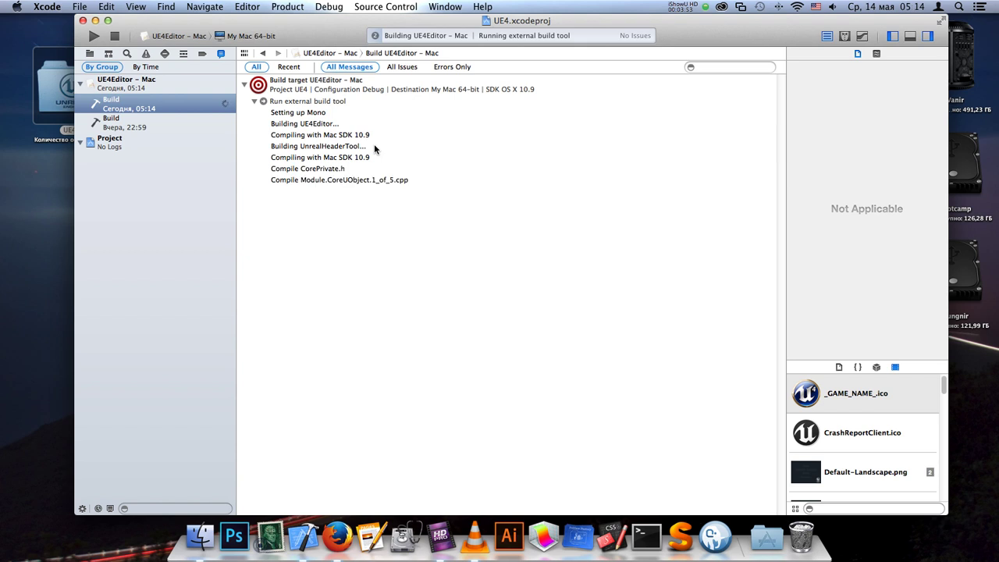
{"action": "left_click", "coordinate": [429, 184]}
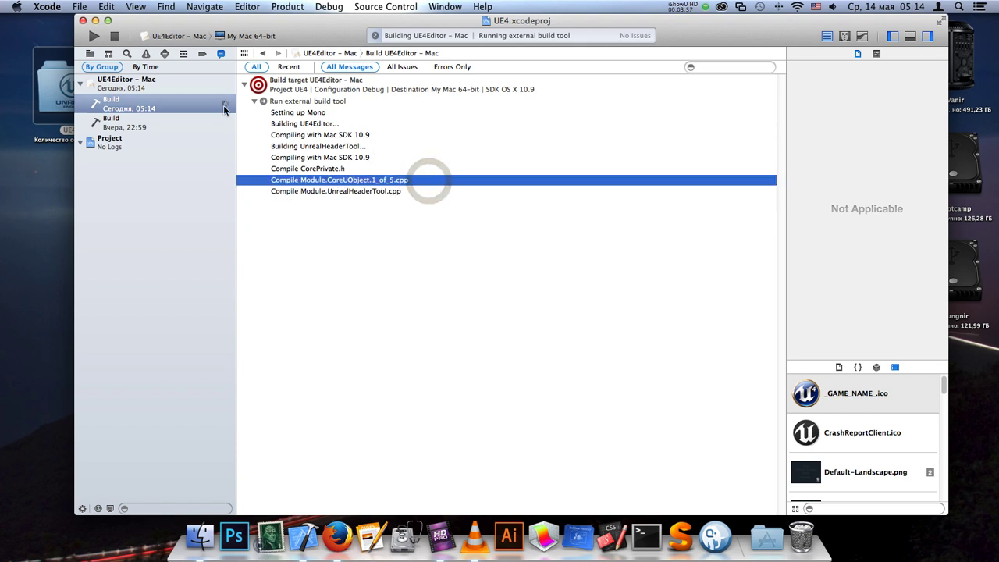
{"action": "left_click", "coordinate": [361, 216]}
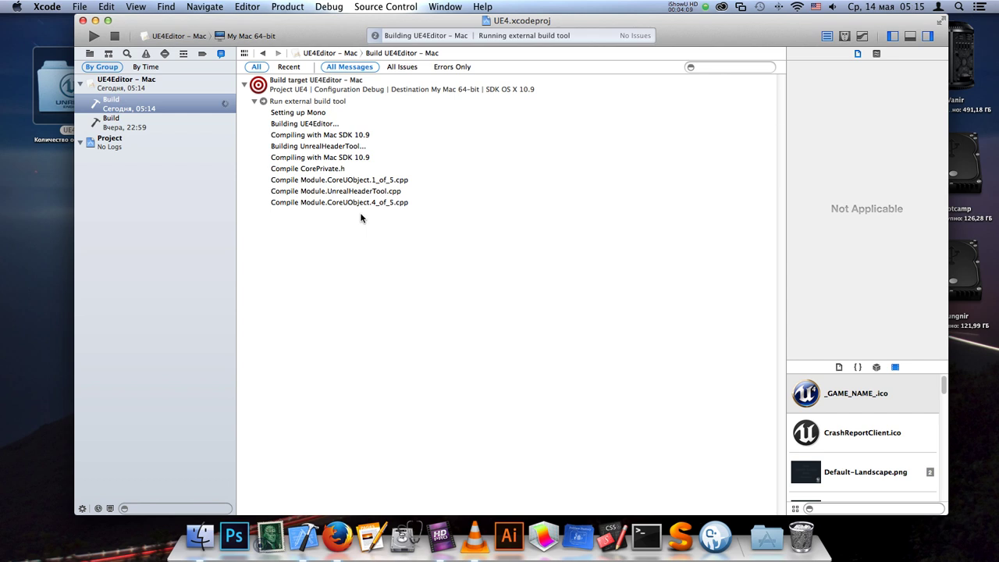
{"action": "left_click", "coordinate": [22, 9]}
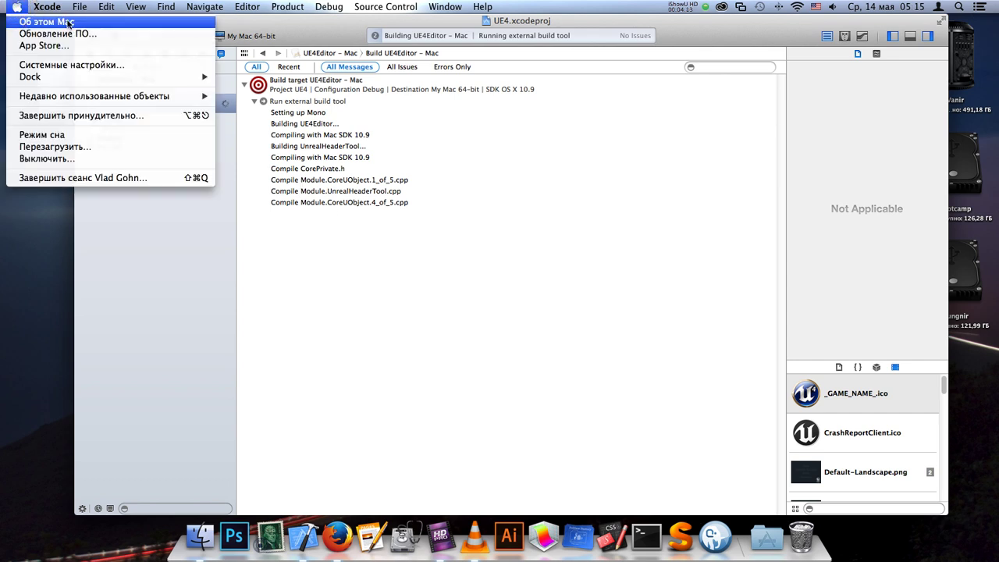
{"action": "left_click", "coordinate": [450, 103]}
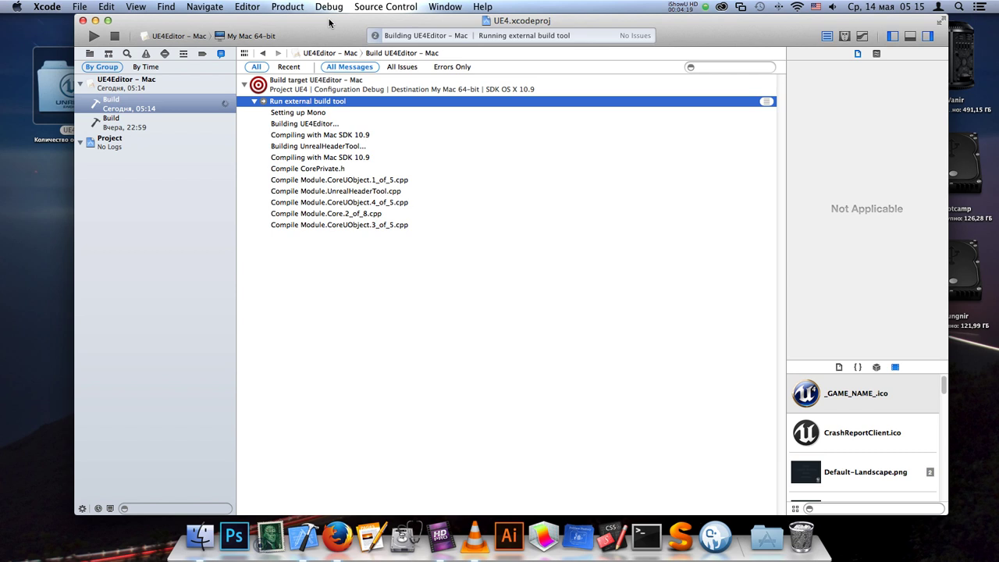
- Check this Mac's hardware and OS details in About This Mac, then close it
{"action": "left_click", "coordinate": [15, 6]}
{"action": "left_click", "coordinate": [39, 18]}
{"action": "left_click_drag", "start_coordinate": [531, 102], "coordinate": [576, 120]}
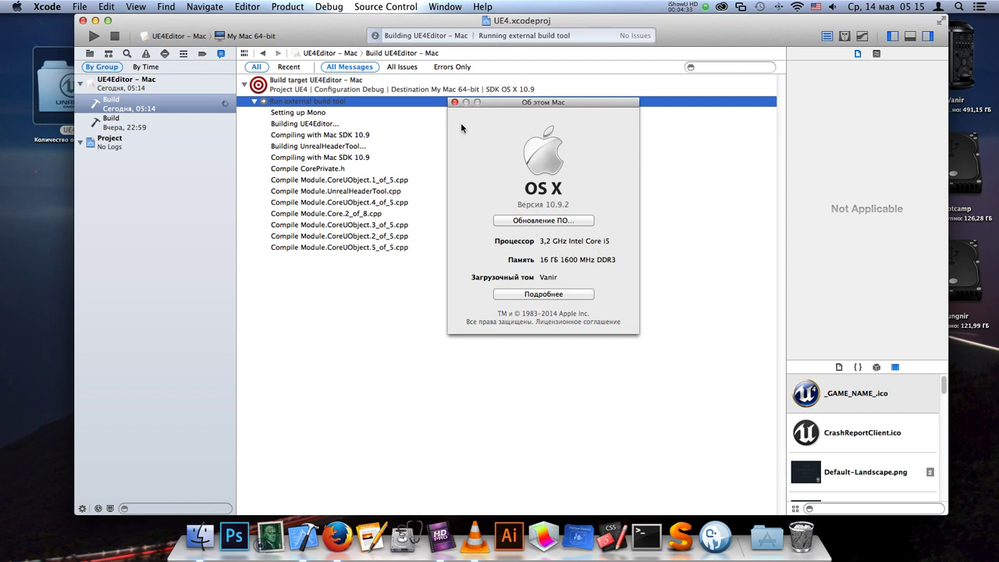
{"action": "left_click", "coordinate": [455, 103]}
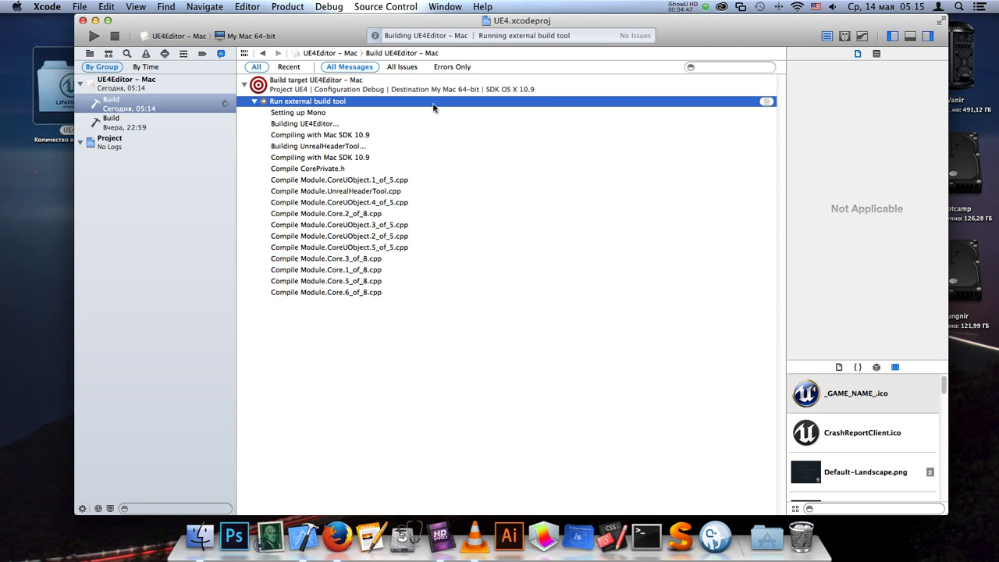
- Browse the build log rows, including the Detailed Actions Stats and Parsing headers lines
{"action": "left_click_drag", "start_coordinate": [395, 318], "coordinate": [398, 114]}
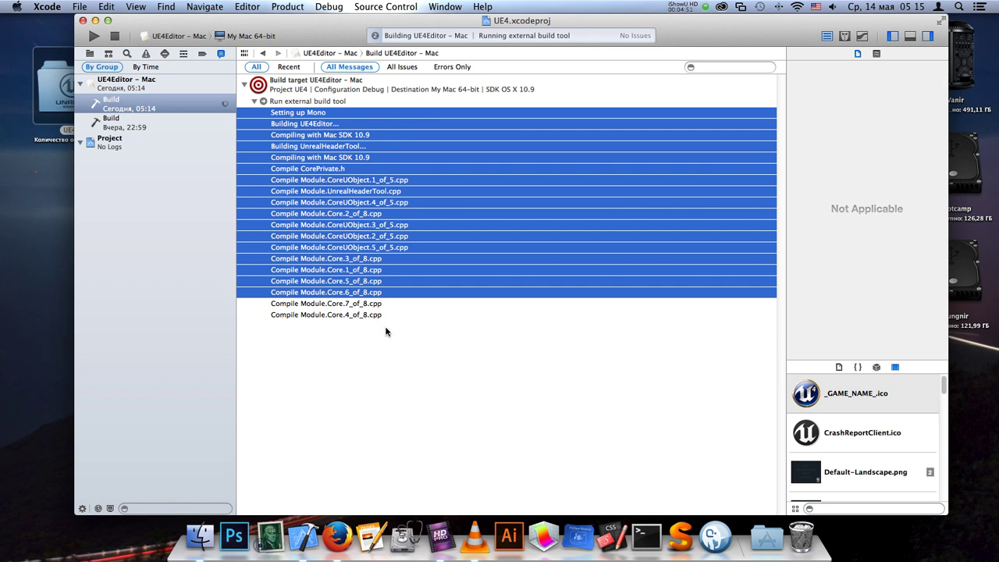
{"action": "left_click_drag", "start_coordinate": [398, 360], "coordinate": [380, 113]}
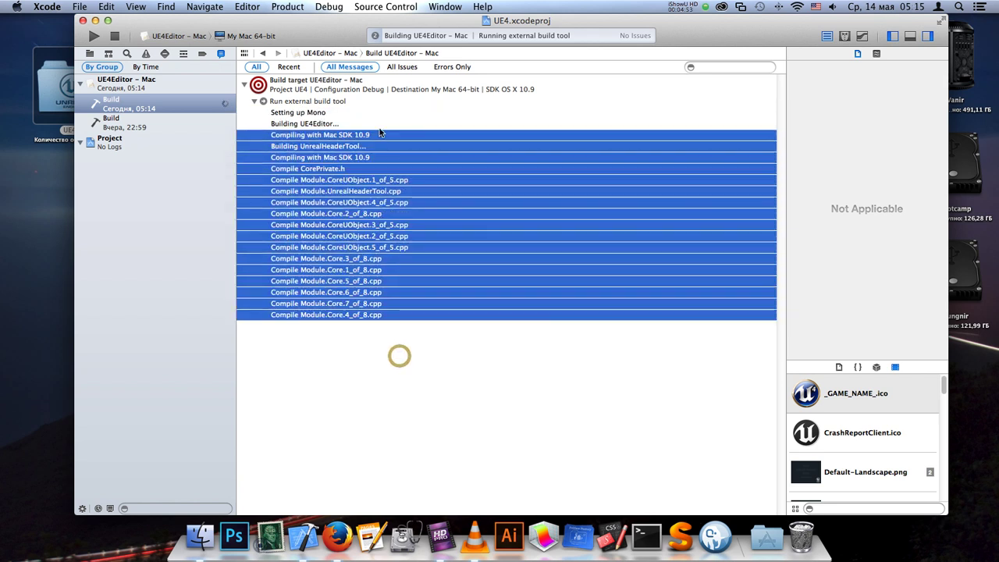
{"action": "left_click", "coordinate": [260, 338]}
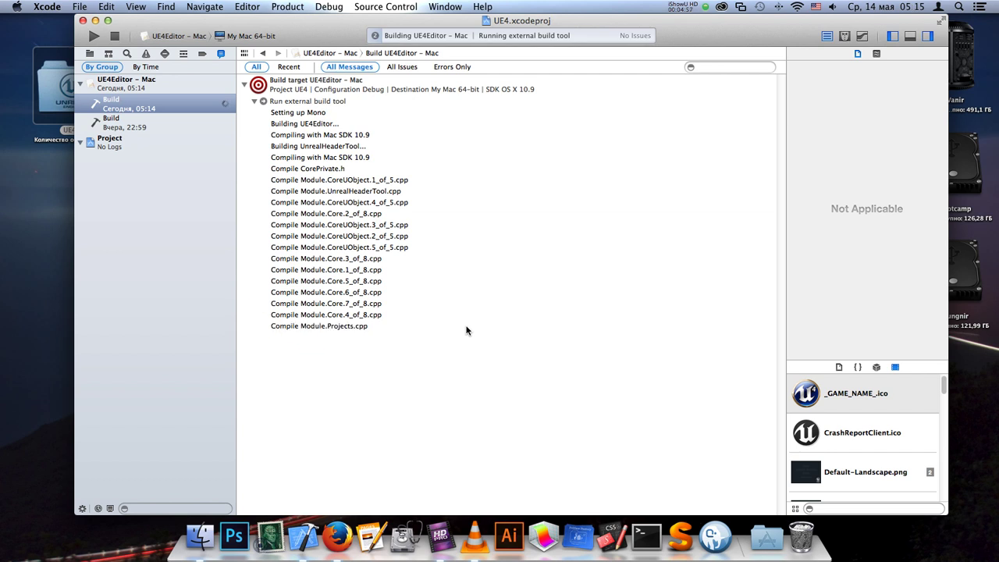
{"action": "left_click", "coordinate": [408, 339]}
{"action": "left_click", "coordinate": [410, 325]}
{"action": "left_click", "coordinate": [405, 365]}
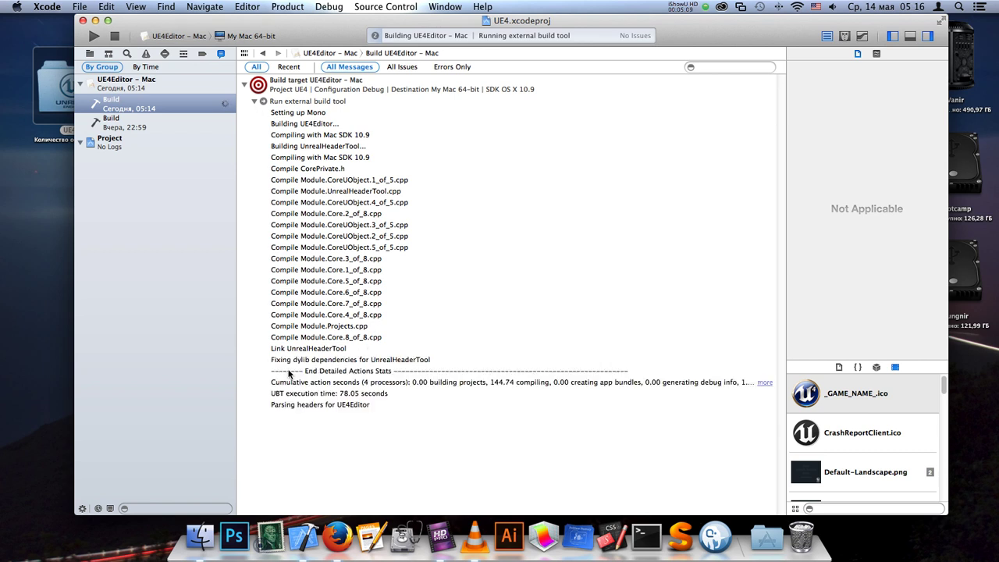
{"action": "left_click", "coordinate": [285, 373]}
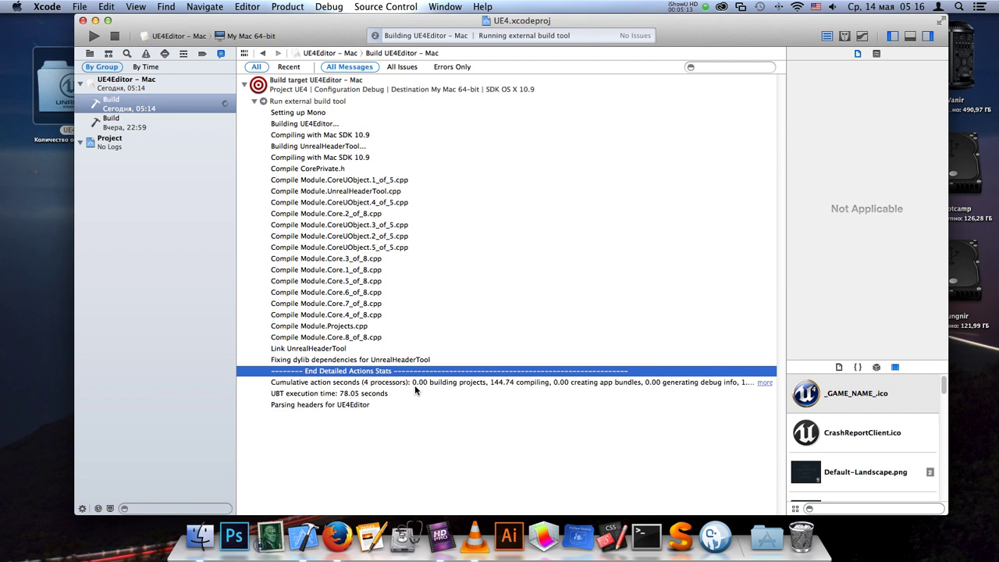
{"action": "left_click", "coordinate": [415, 384]}
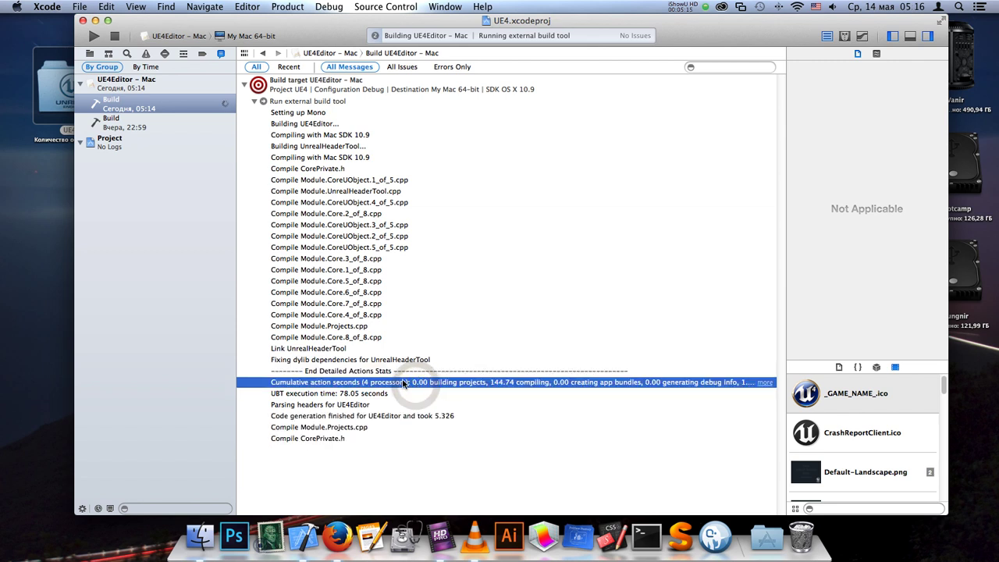
{"action": "left_click", "coordinate": [287, 372]}
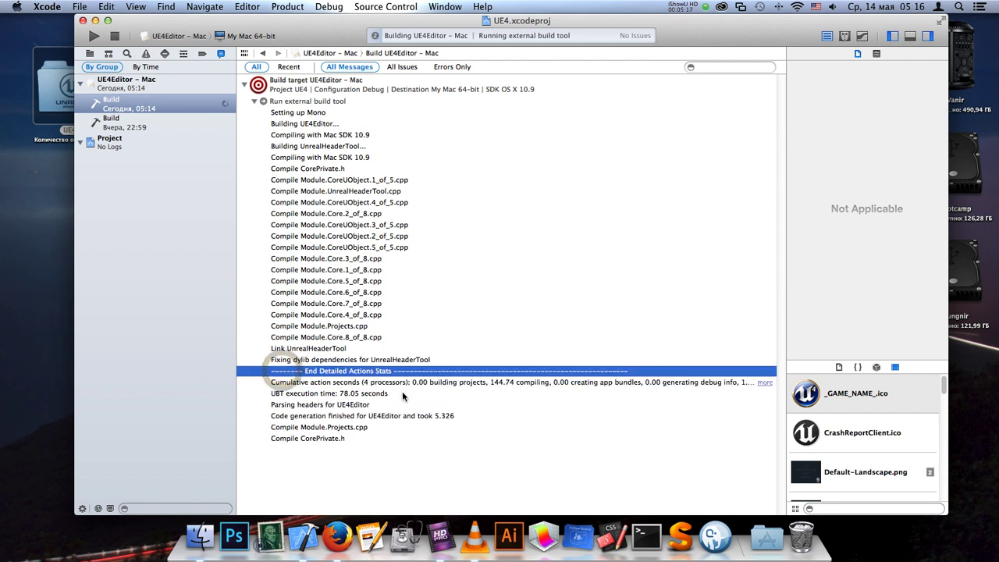
{"action": "left_click_drag", "start_coordinate": [403, 394], "coordinate": [405, 417]}
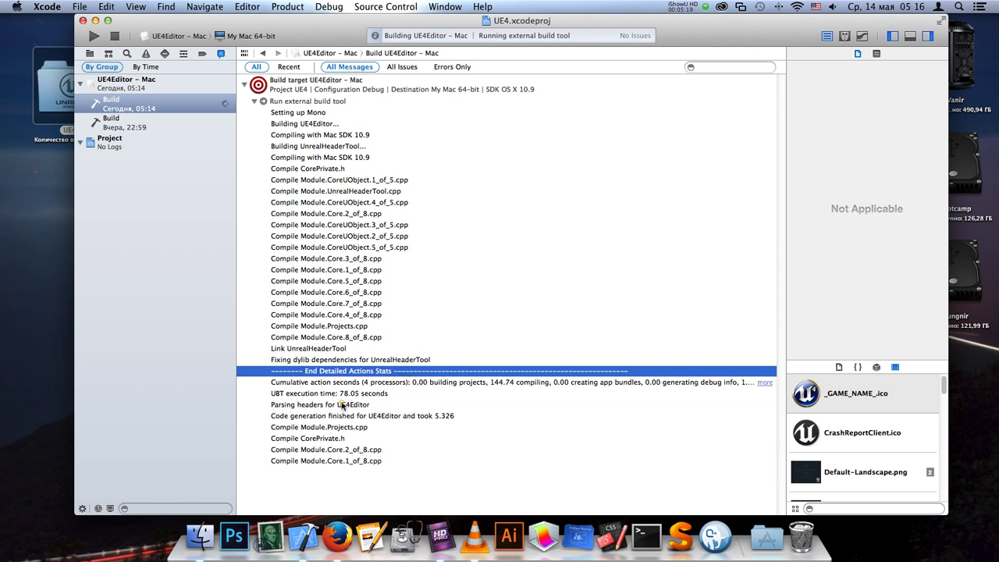
{"action": "left_click", "coordinate": [383, 407]}
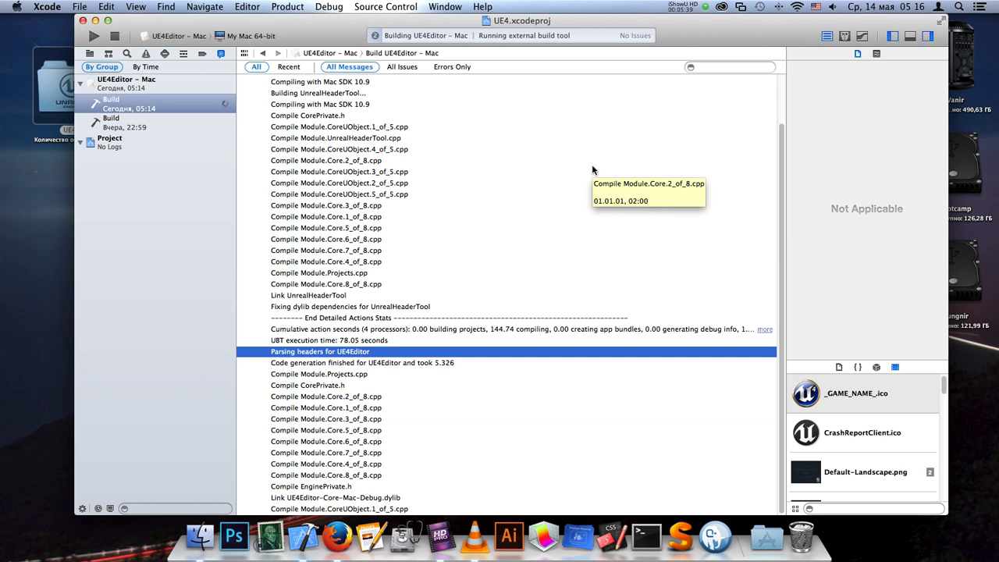
- Inspect the CoreUObject compile step and UBT timing lines, then bring up the scheme list
{"action": "left_click", "coordinate": [548, 160]}
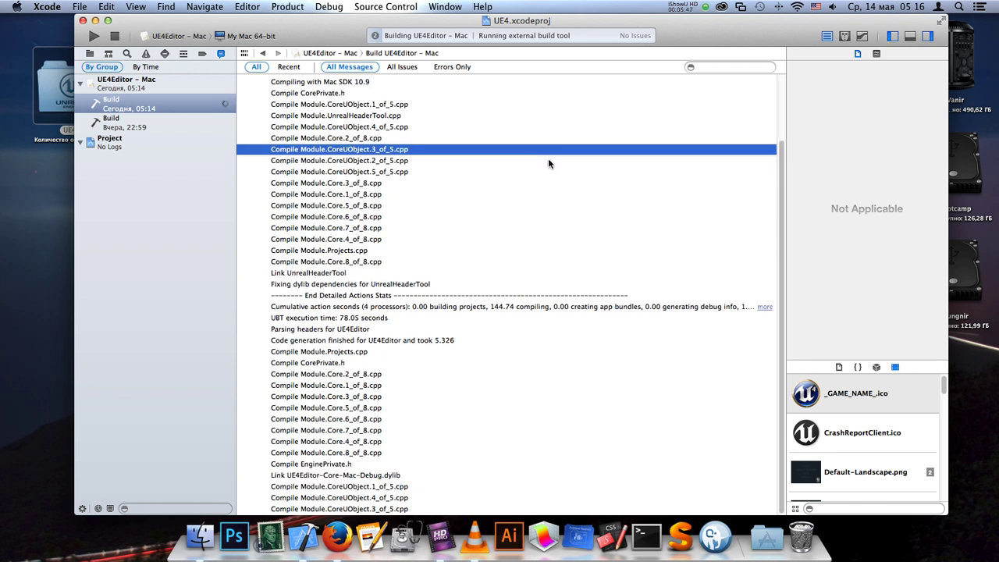
{"action": "left_click", "coordinate": [520, 284]}
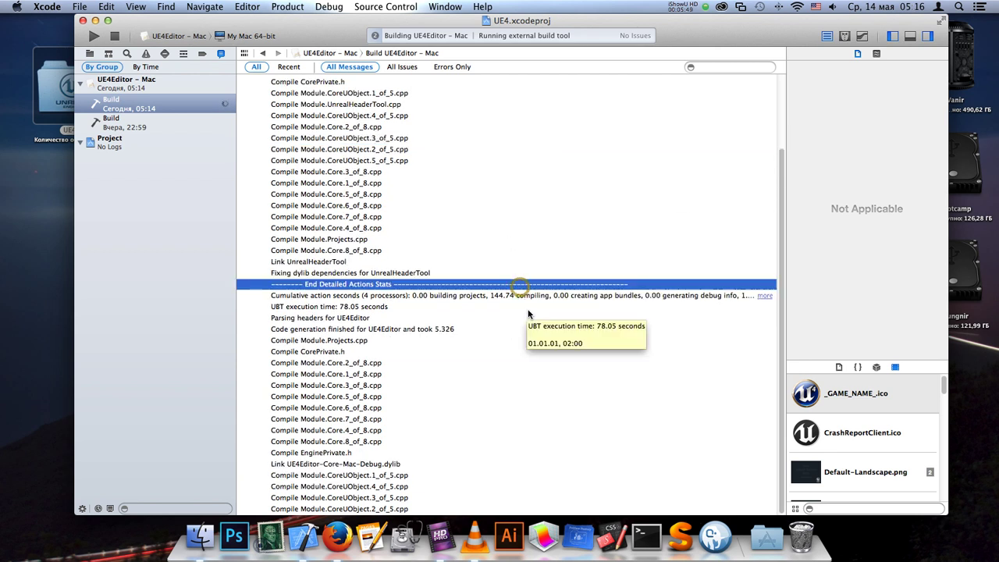
{"action": "left_click", "coordinate": [531, 295]}
{"action": "left_click", "coordinate": [520, 307]}
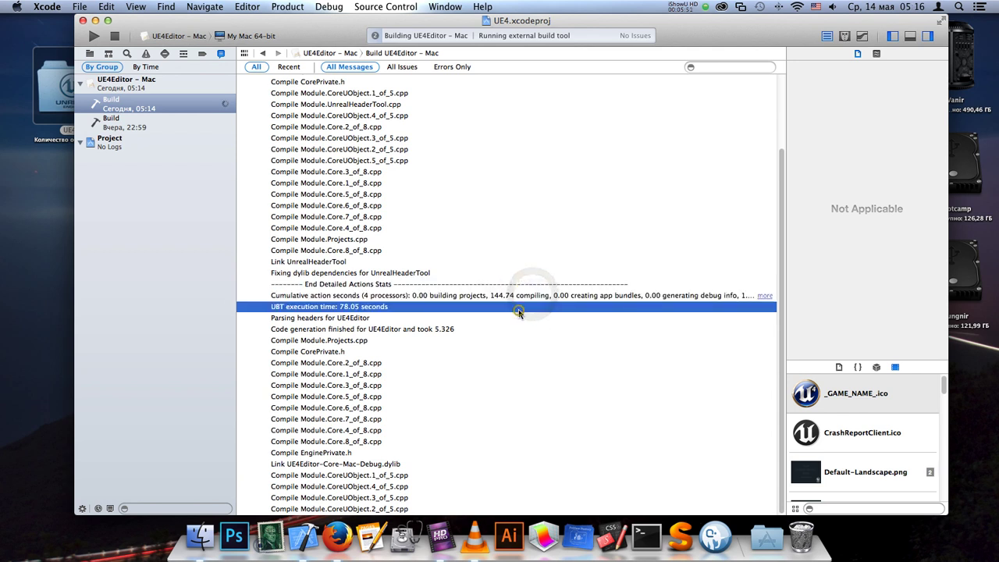
{"action": "left_click", "coordinate": [348, 32]}
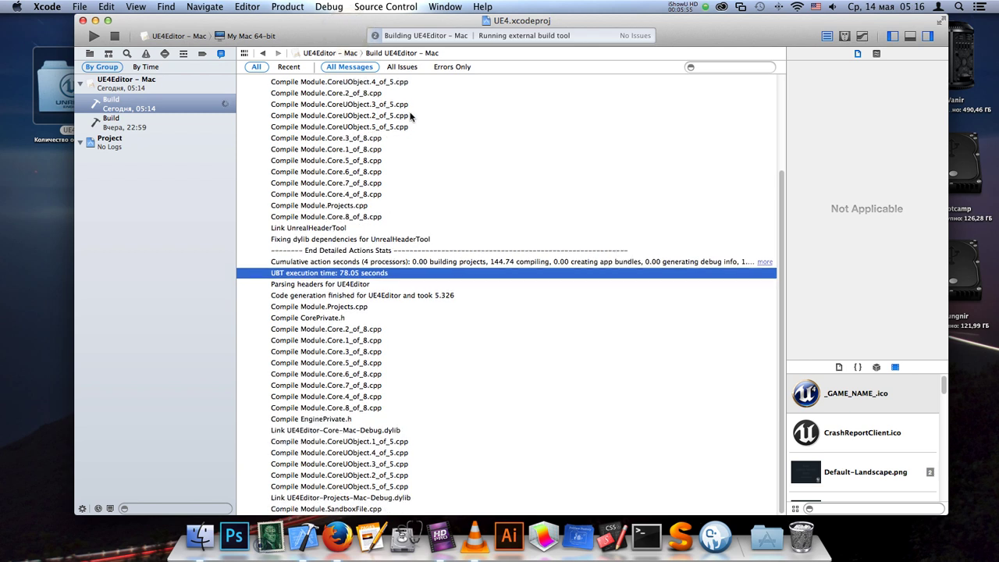
{"action": "left_click", "coordinate": [192, 42]}
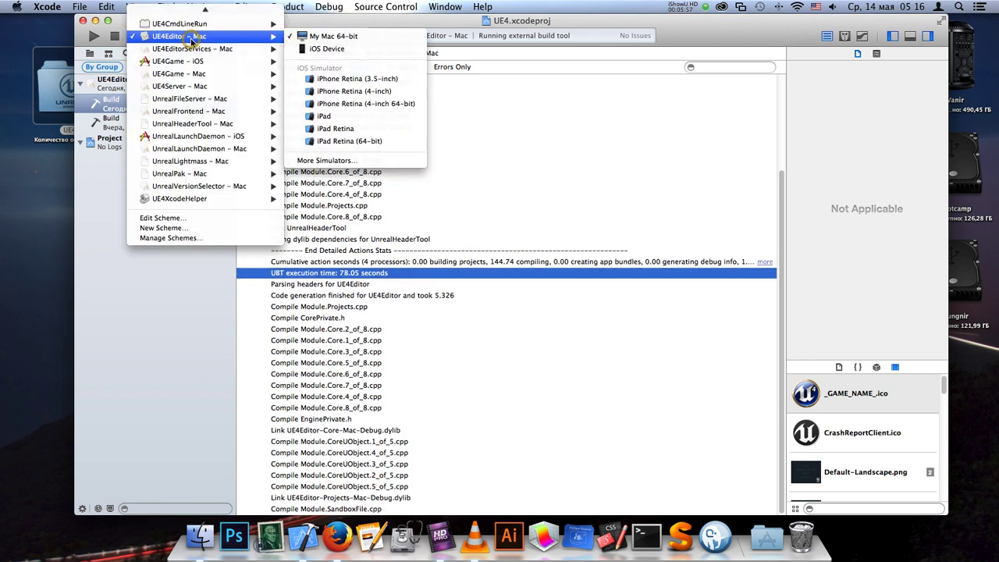
- Look through the schemes down to UnrealLightmass – Mac's destinations, then dismiss the list unchanged
{"action": "mouse_move", "coordinate": [197, 6]}
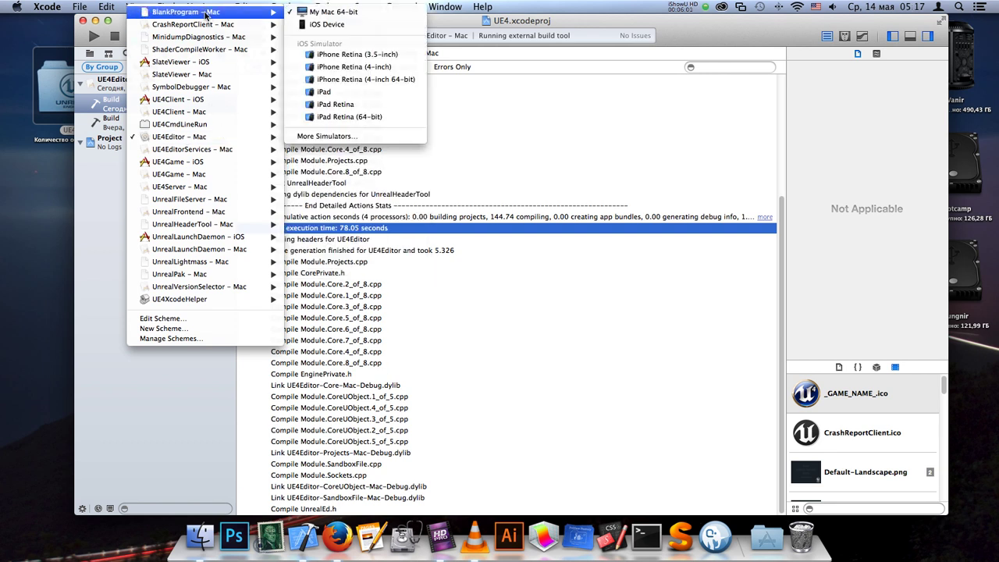
{"action": "left_click", "coordinate": [317, 37]}
{"action": "left_click", "coordinate": [162, 37]}
{"action": "mouse_move", "coordinate": [190, 4]}
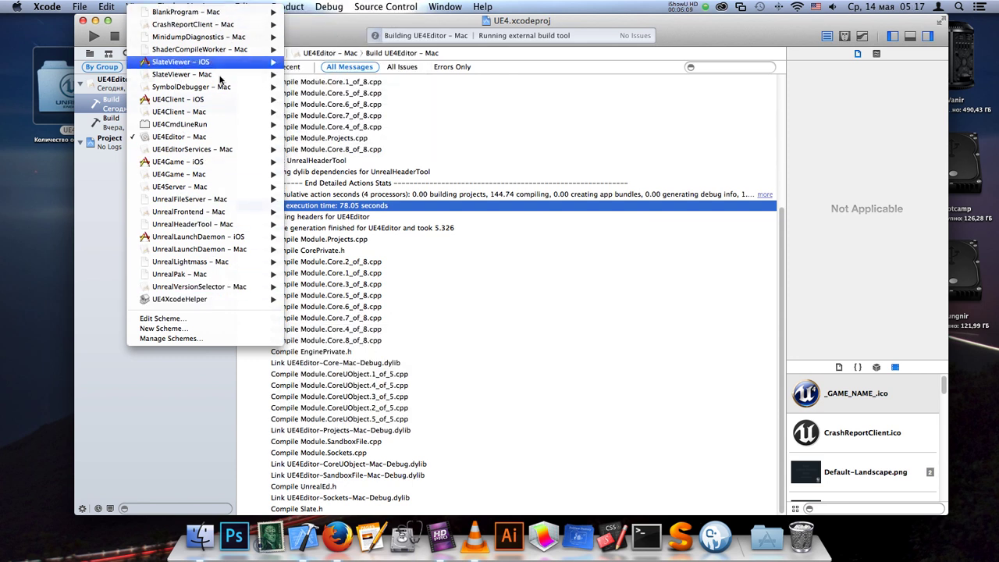
{"action": "mouse_move", "coordinate": [227, 267]}
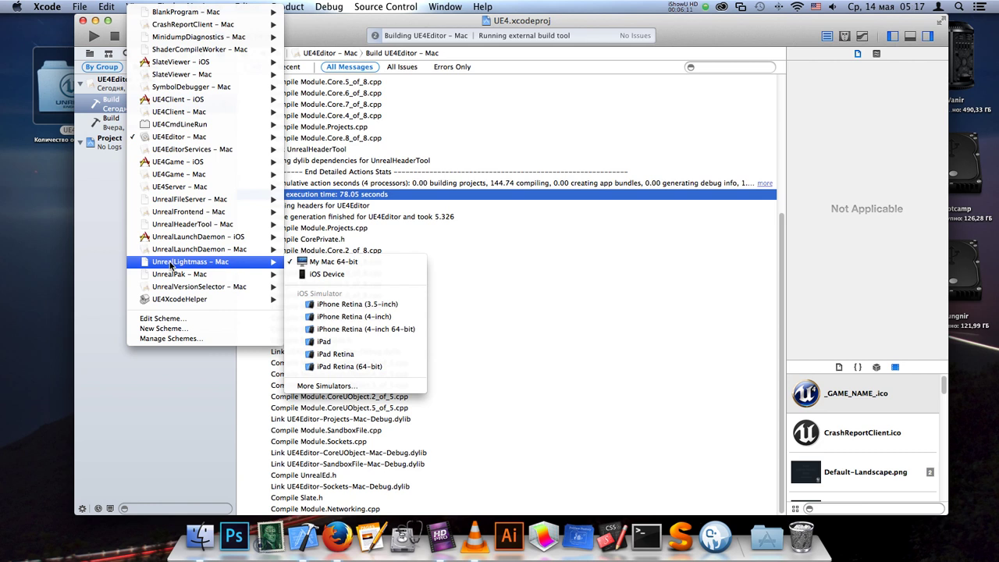
{"action": "mouse_move", "coordinate": [180, 140]}
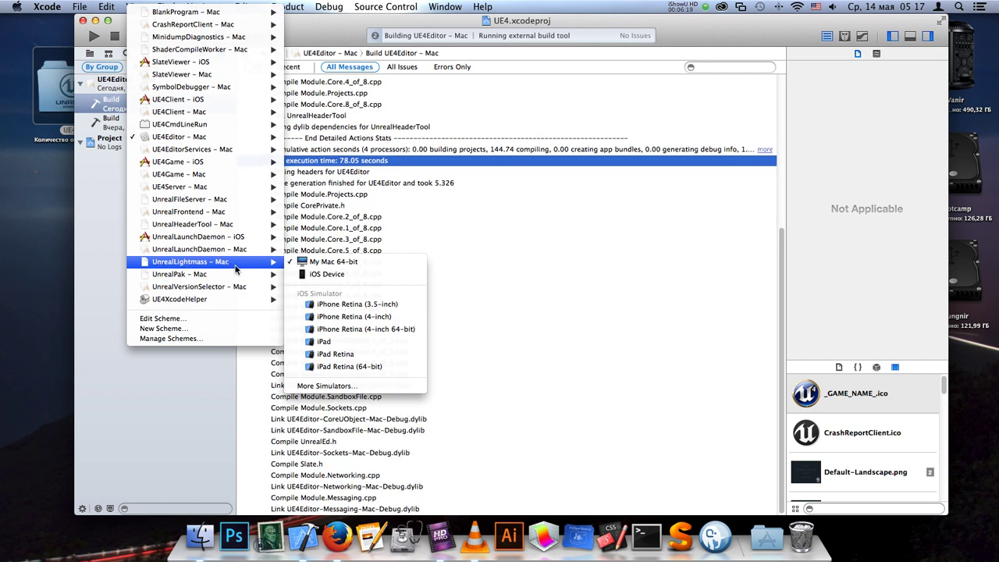
{"action": "left_click", "coordinate": [520, 237]}
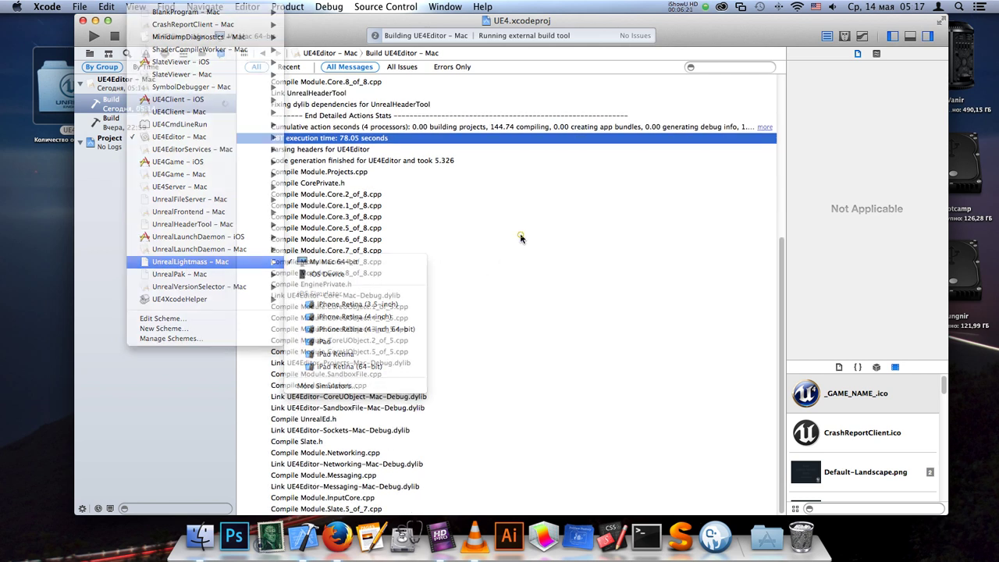
{"action": "scroll", "coordinate": [521, 237], "scroll_direction": "up", "scroll_amount": 10}
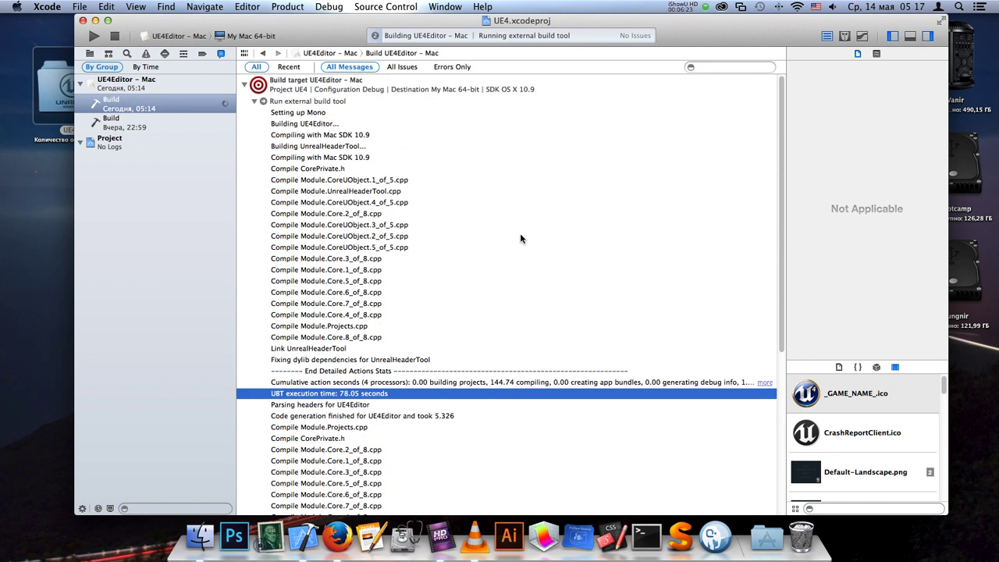
{"action": "scroll", "coordinate": [521, 238], "scroll_direction": "down", "scroll_amount": 10}
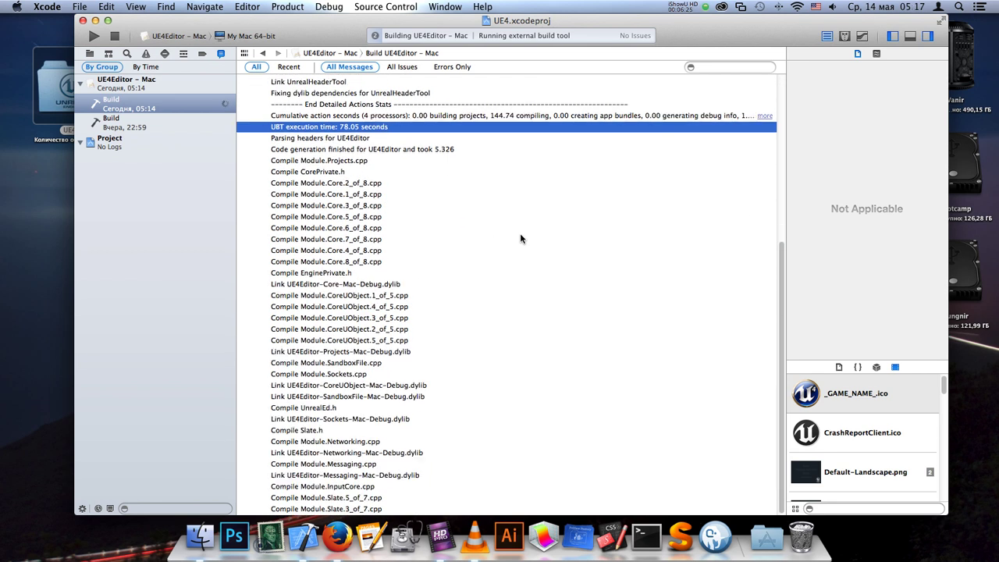
{"action": "left_click", "coordinate": [530, 18]}
{"action": "left_click", "coordinate": [93, 21]}
{"action": "left_click", "coordinate": [511, 307]}
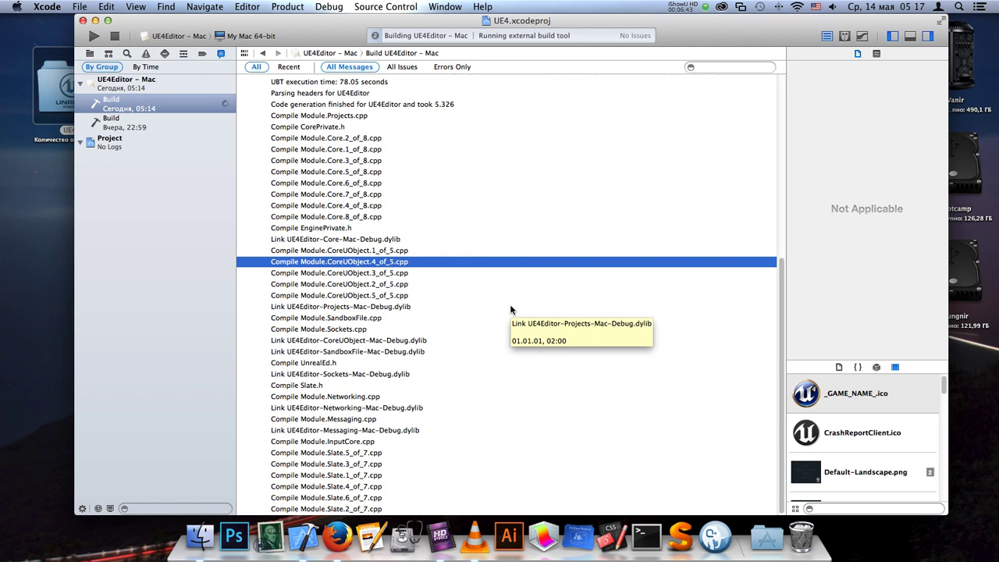
{"action": "left_click", "coordinate": [180, 36]}
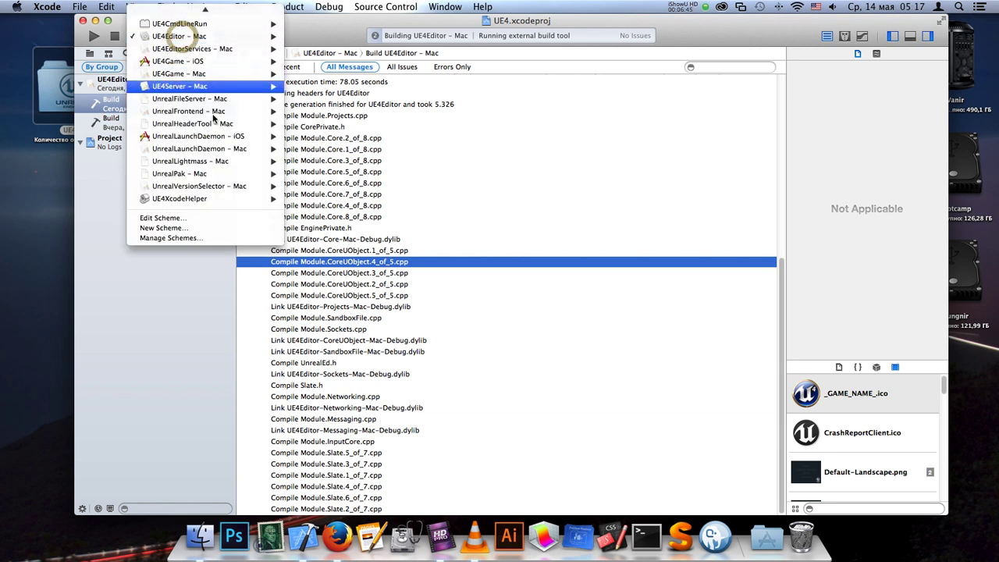
{"action": "left_click", "coordinate": [469, 164]}
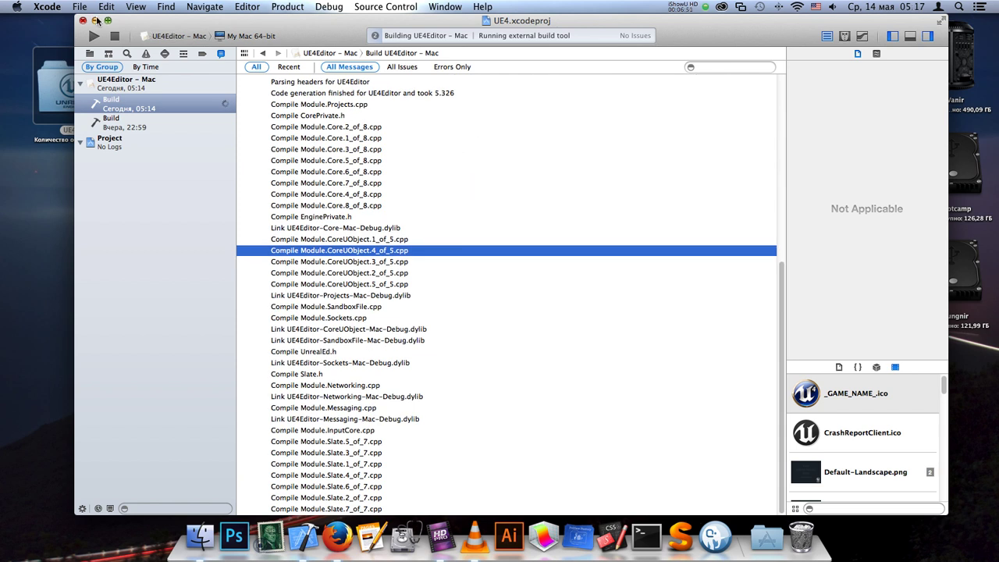
{"action": "left_click", "coordinate": [96, 20]}
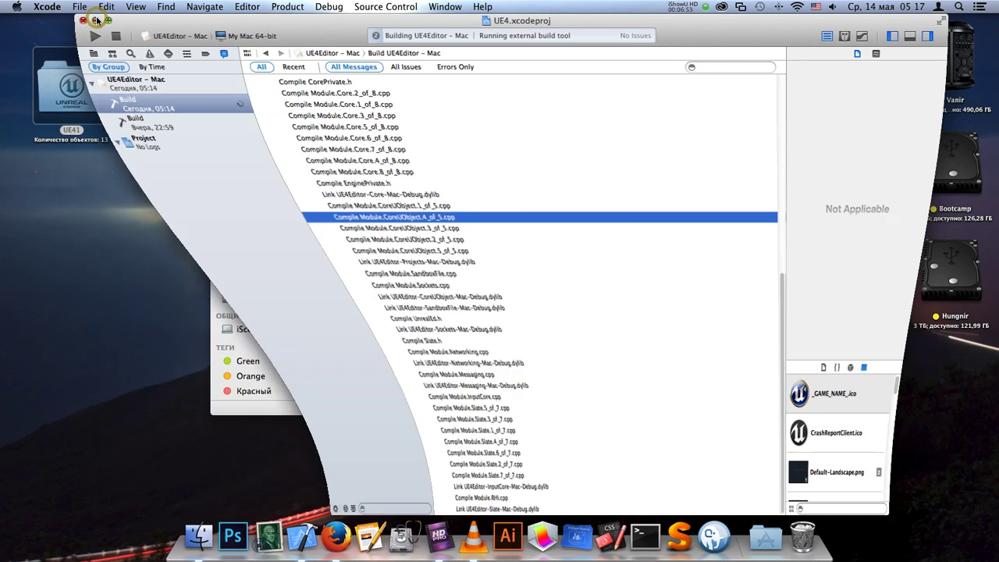
{"action": "left_click_drag", "start_coordinate": [543, 47], "coordinate": [478, 37]}
{"action": "left_click", "coordinate": [581, 312]}
{"action": "left_click", "coordinate": [792, 540]}
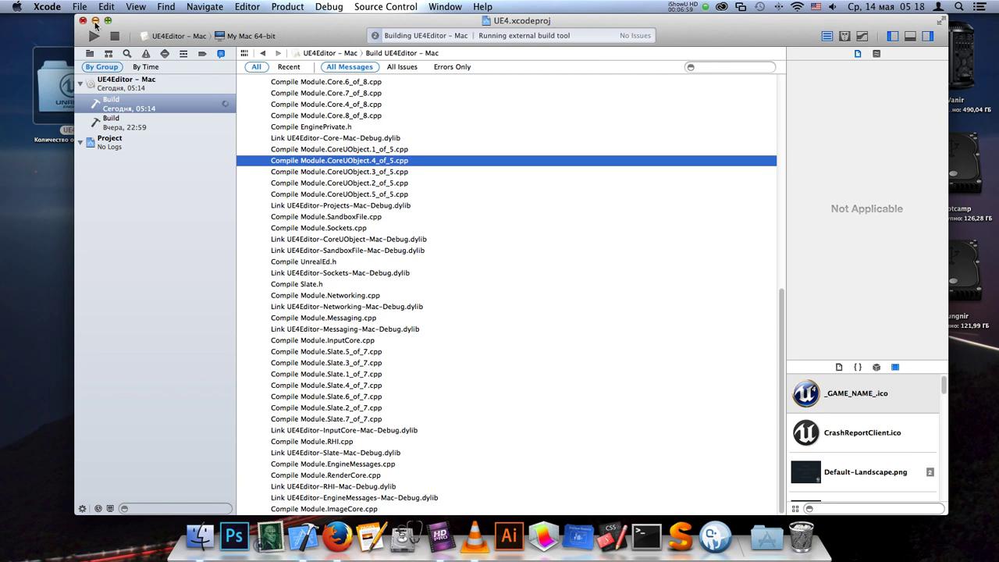
{"action": "left_click", "coordinate": [95, 21]}
- Navigate from UE41 into the Engine › Binaries › Mac folder in Finder
{"action": "left_click", "coordinate": [579, 100]}
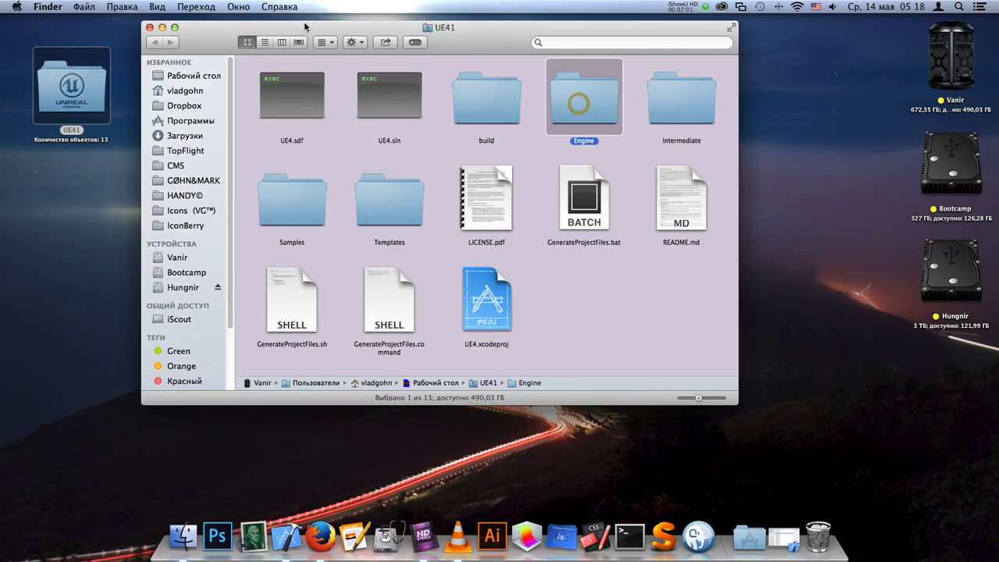
{"action": "left_click", "coordinate": [542, 119]}
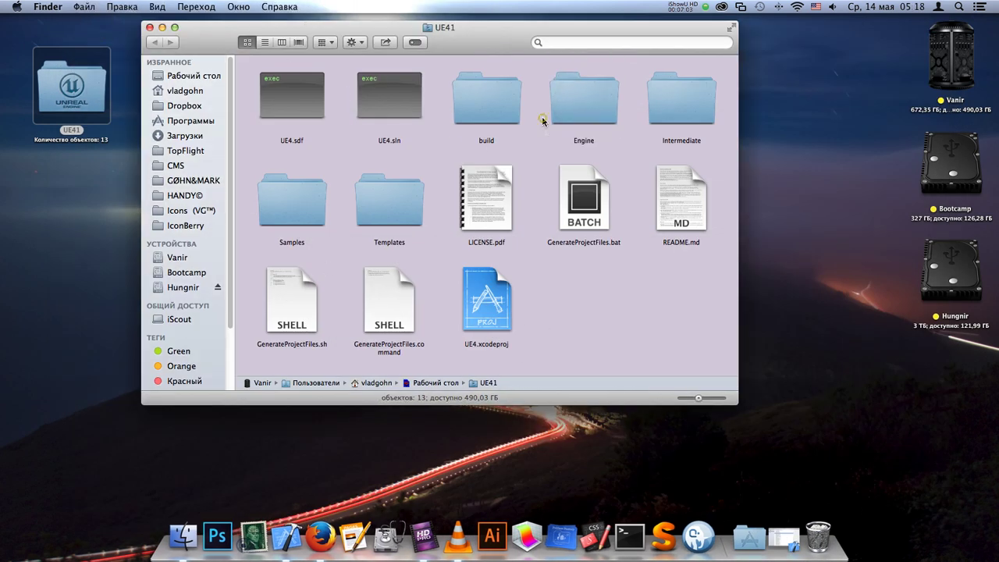
{"action": "left_click", "coordinate": [590, 93]}
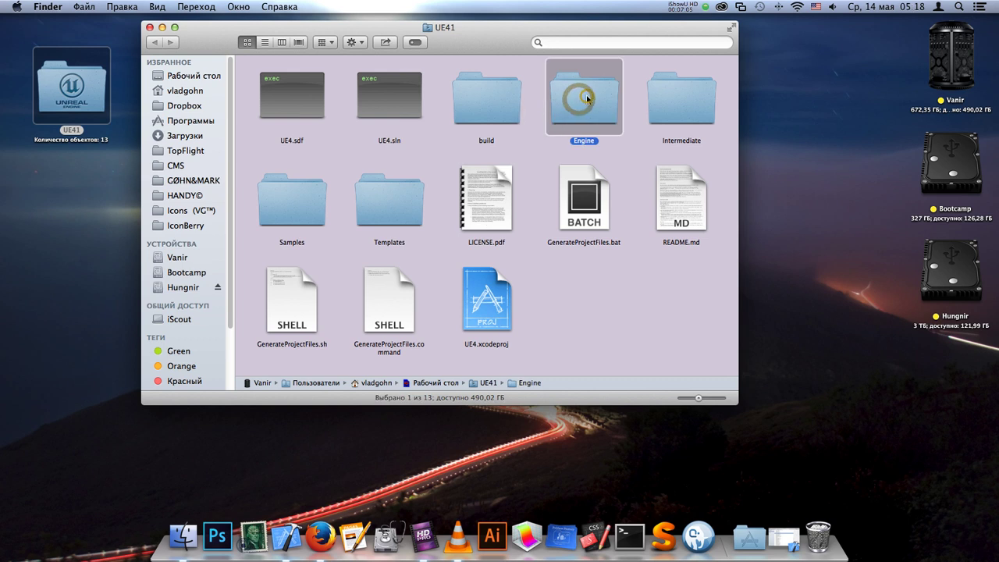
{"action": "double_click", "coordinate": [594, 121]}
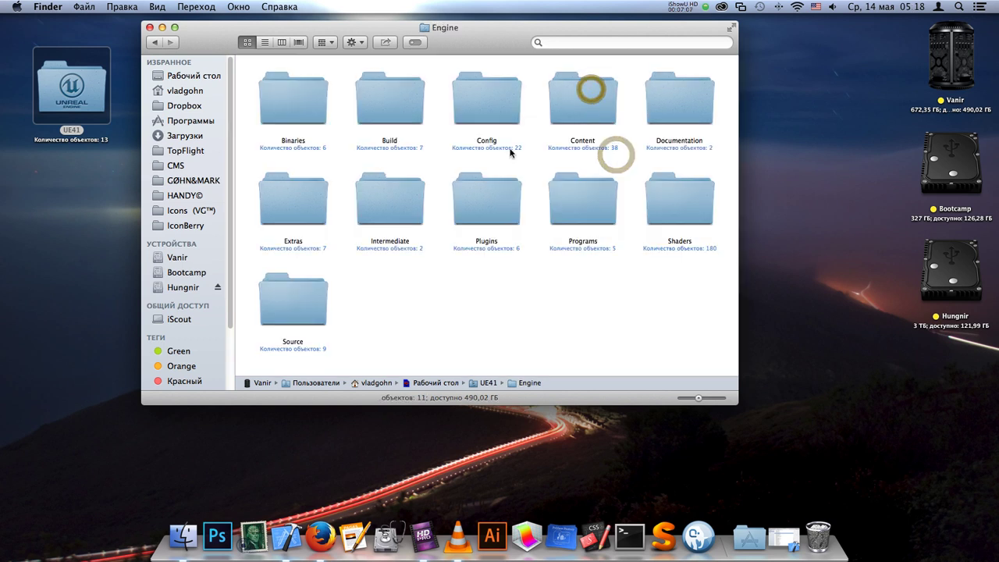
{"action": "left_click", "coordinate": [303, 100]}
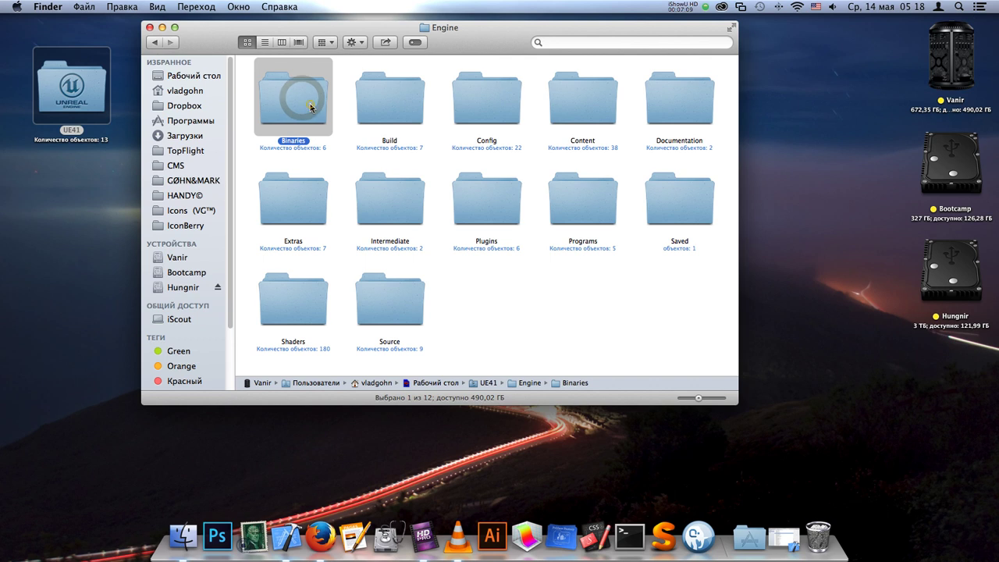
{"action": "double_click", "coordinate": [309, 105]}
{"action": "left_click", "coordinate": [508, 96]}
{"action": "double_click", "coordinate": [510, 97]}
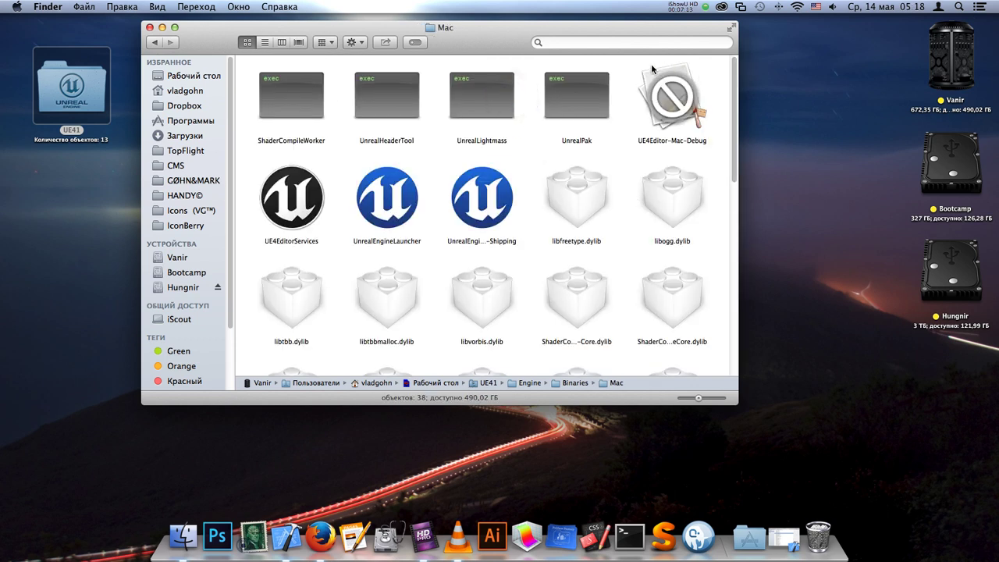
- Select the UnrealLightmass executable in the Mac folder and bring up its actions
{"action": "left_click", "coordinate": [645, 146]}
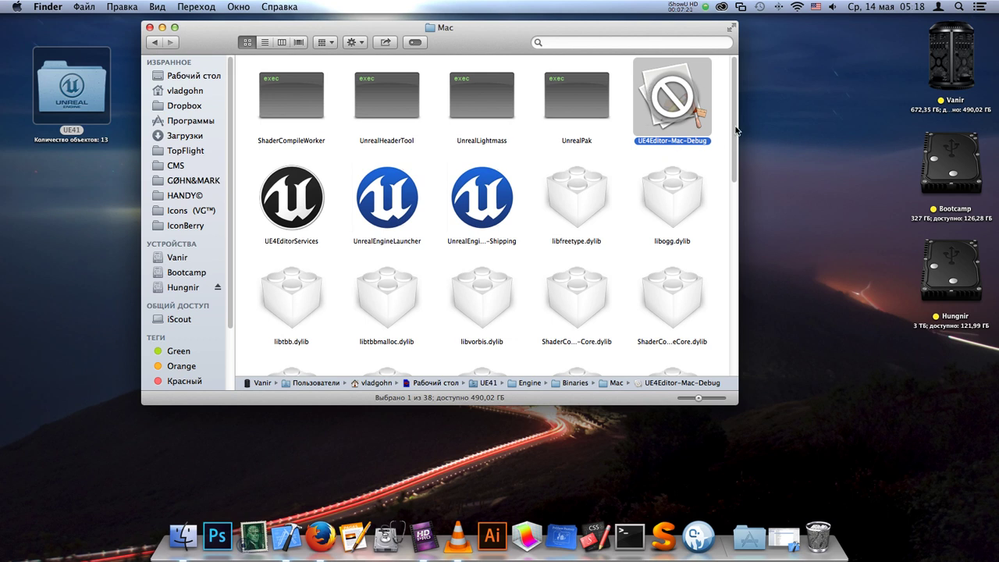
{"action": "left_click_drag", "start_coordinate": [734, 111], "coordinate": [740, 110]}
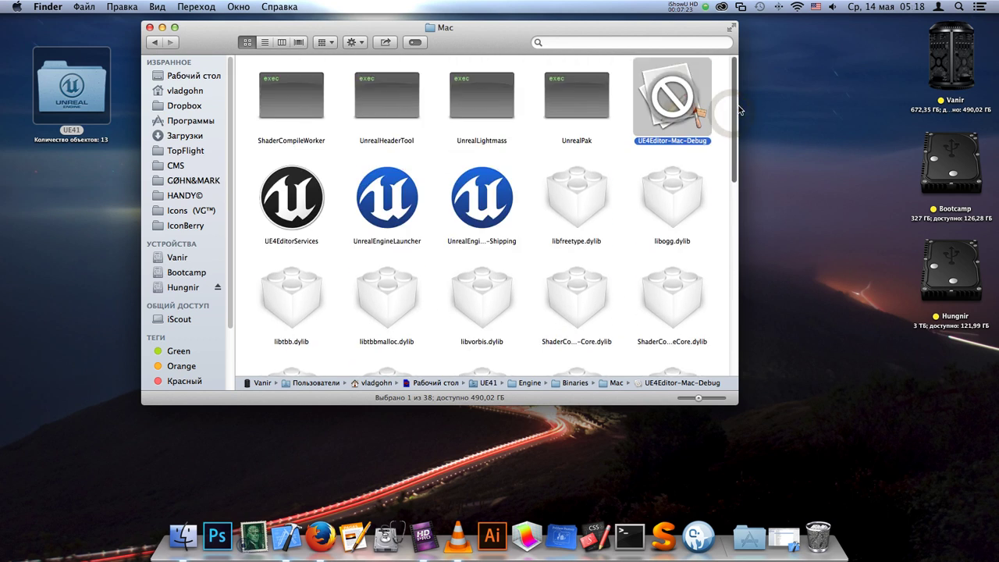
{"action": "left_click", "coordinate": [721, 147]}
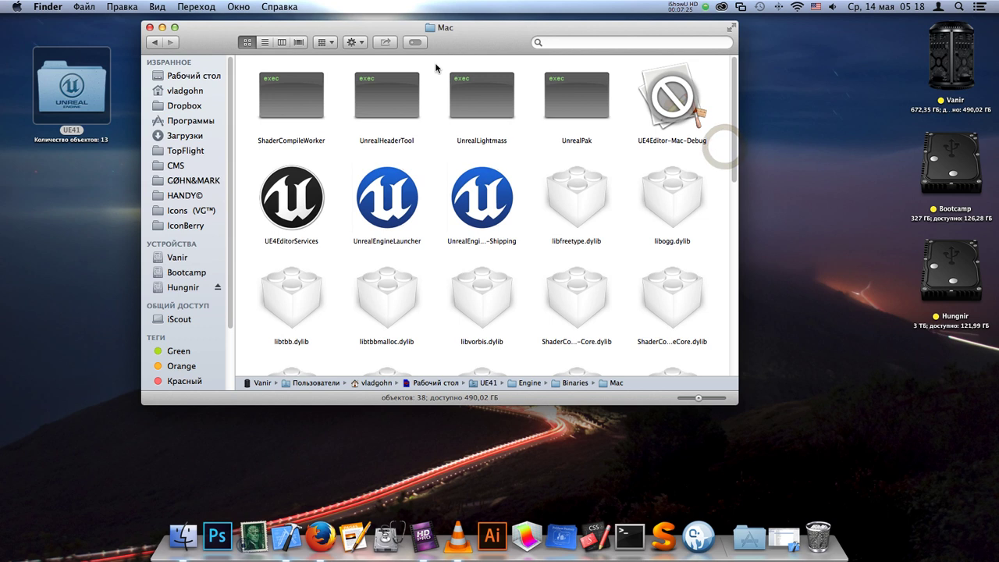
{"action": "left_click_drag", "start_coordinate": [435, 62], "coordinate": [532, 152]}
{"action": "left_click", "coordinate": [532, 150]}
{"action": "left_click", "coordinate": [533, 151]}
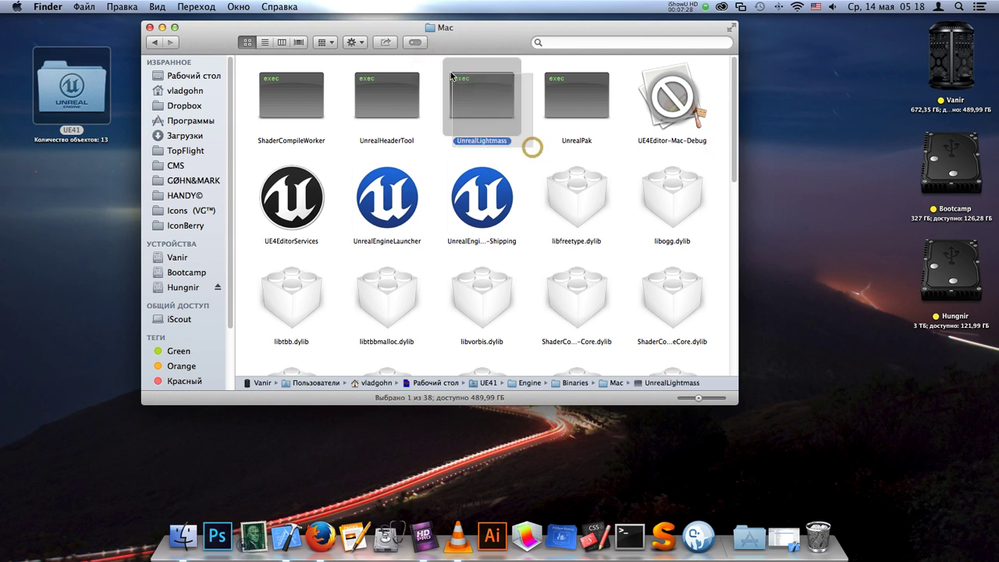
{"action": "right_click", "coordinate": [498, 124]}
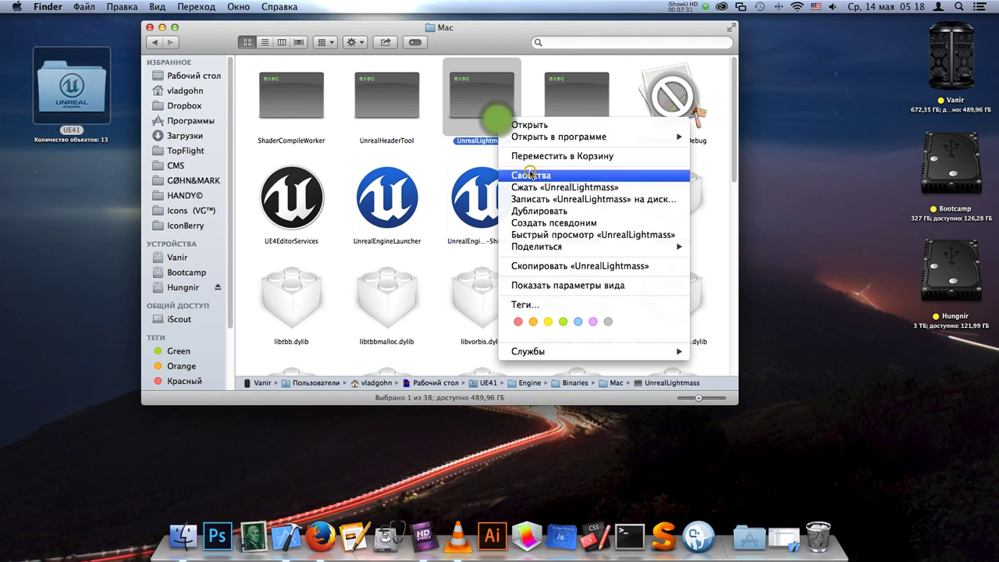
{"action": "left_click", "coordinate": [530, 169]}
{"action": "left_click_drag", "start_coordinate": [192, 28], "coordinate": [452, 51]}
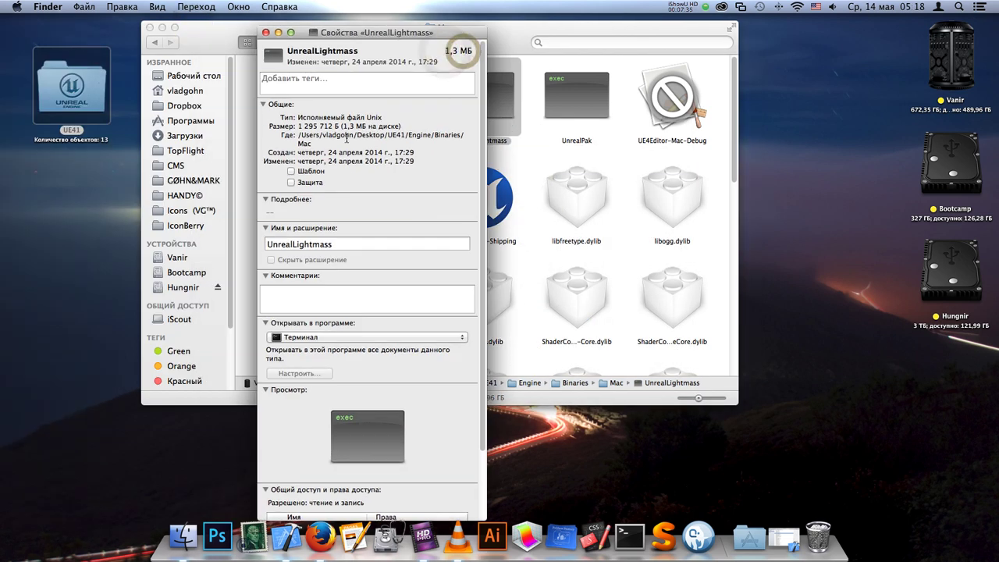
{"action": "left_click_drag", "start_coordinate": [365, 119], "coordinate": [383, 118]}
{"action": "double_click", "coordinate": [373, 118]}
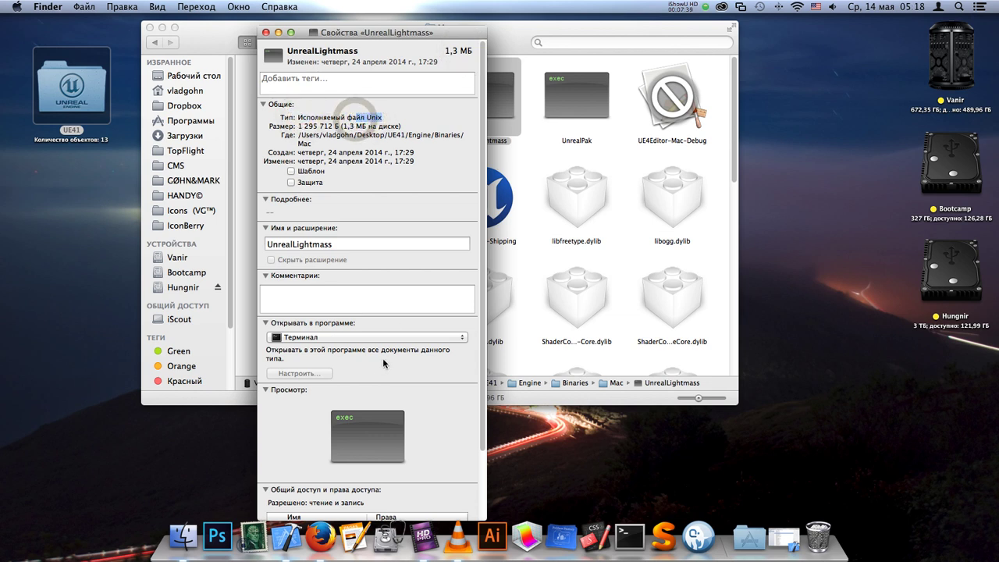
{"action": "scroll", "coordinate": [380, 361], "scroll_direction": "down", "scroll_amount": 5}
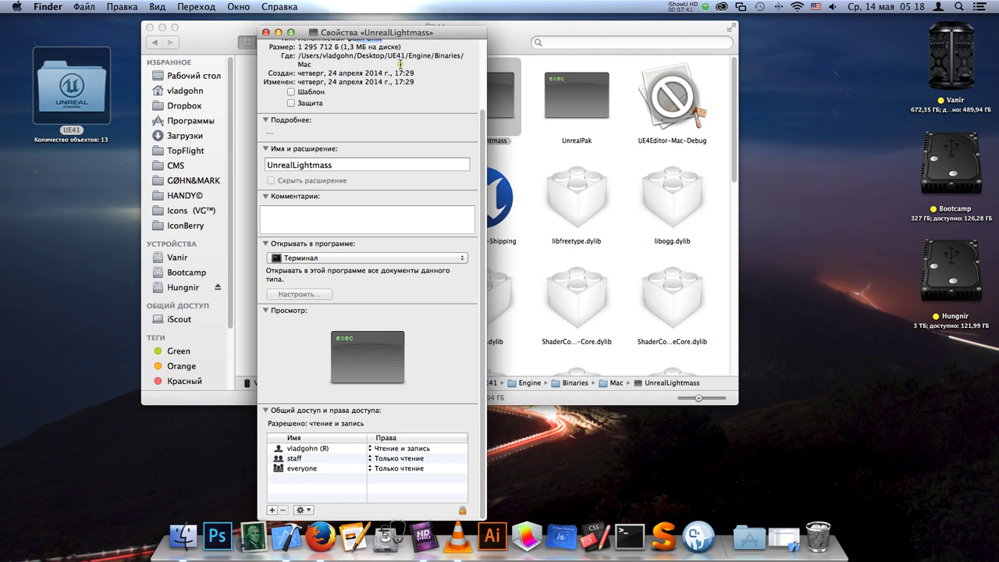
{"action": "scroll", "coordinate": [399, 65], "scroll_direction": "up", "scroll_amount": 5}
{"action": "triple_click", "coordinate": [391, 133]}
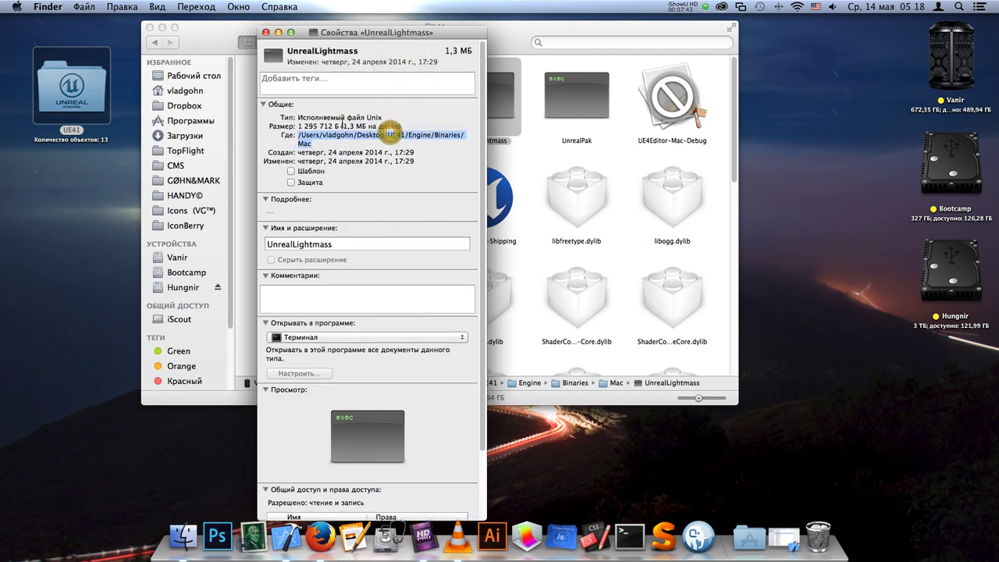
{"action": "left_click", "coordinate": [265, 32]}
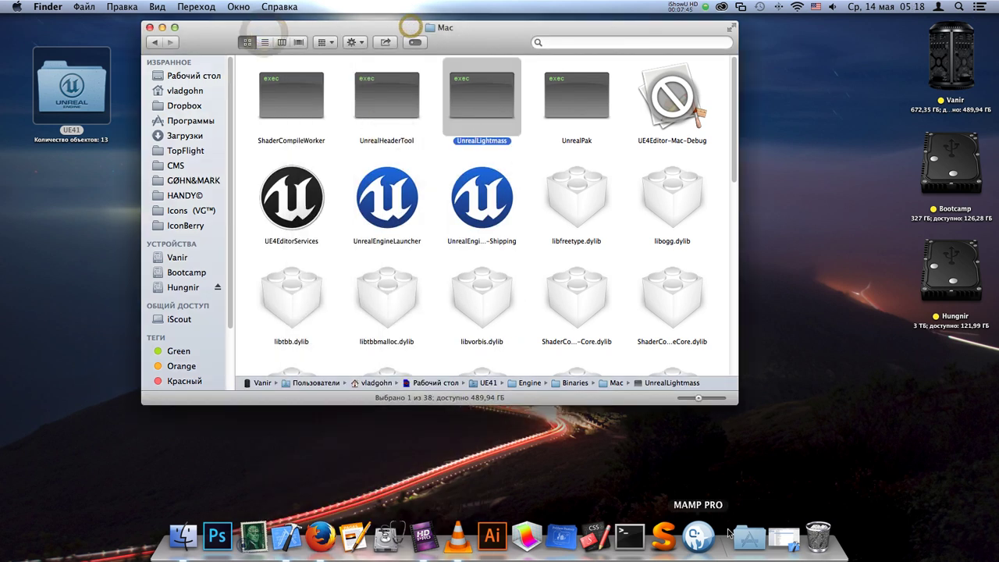
{"action": "left_click", "coordinate": [523, 150]}
{"action": "left_click", "coordinate": [511, 103]}
{"action": "left_click", "coordinate": [499, 119]}
{"action": "left_click", "coordinate": [515, 156]}
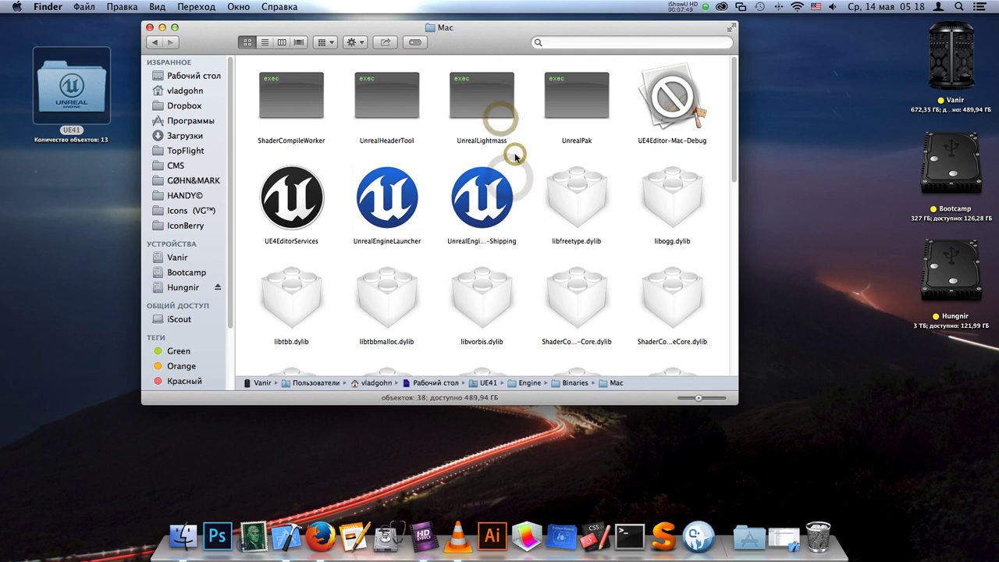
{"action": "left_click", "coordinate": [499, 101]}
{"action": "left_click", "coordinate": [522, 169]}
{"action": "left_click", "coordinate": [507, 121]}
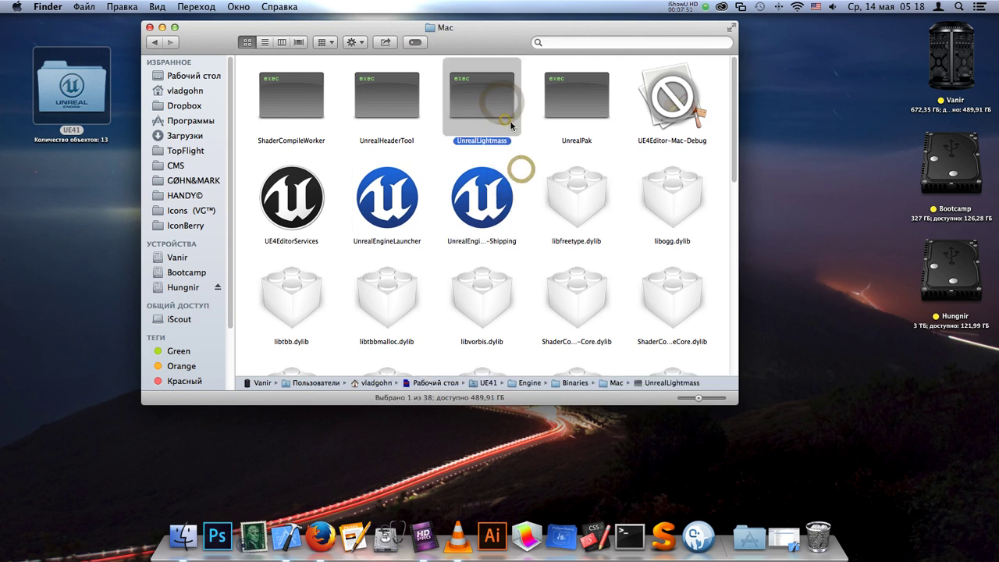
{"action": "left_click", "coordinate": [595, 104]}
{"action": "left_click_drag", "start_coordinate": [734, 158], "coordinate": [726, 362]}
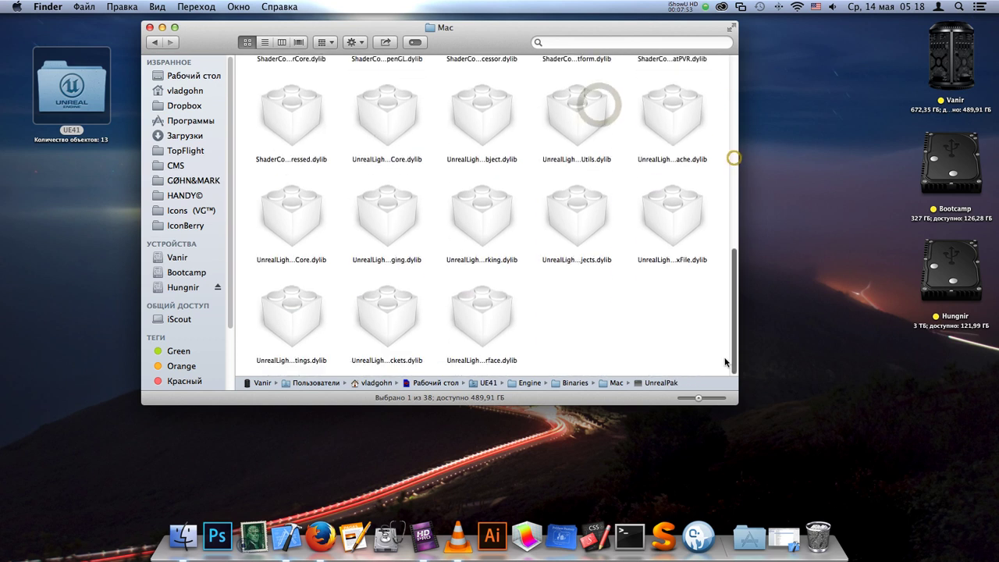
{"action": "key", "text": "super+a"}
{"action": "scroll", "coordinate": [354, 152], "scroll_direction": "up", "scroll_amount": 10}
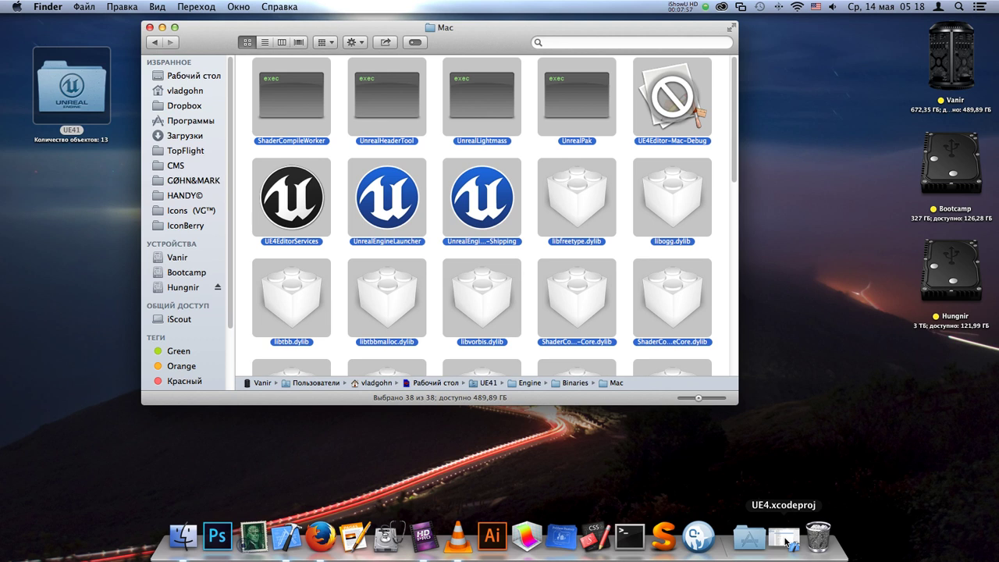
{"action": "left_click", "coordinate": [715, 129]}
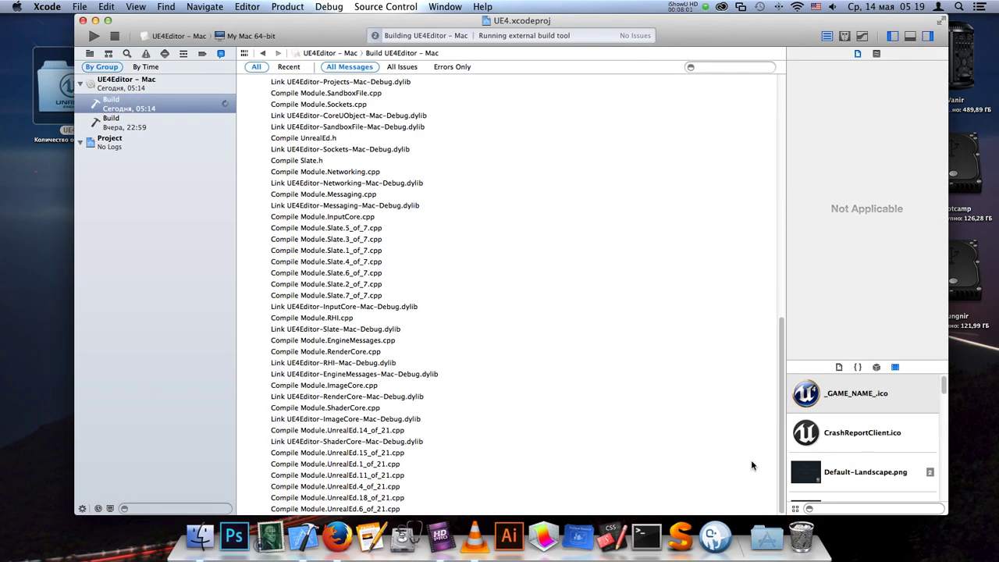
{"action": "left_click_drag", "start_coordinate": [781, 486], "coordinate": [769, 150]}
{"action": "left_click", "coordinate": [525, 168]}
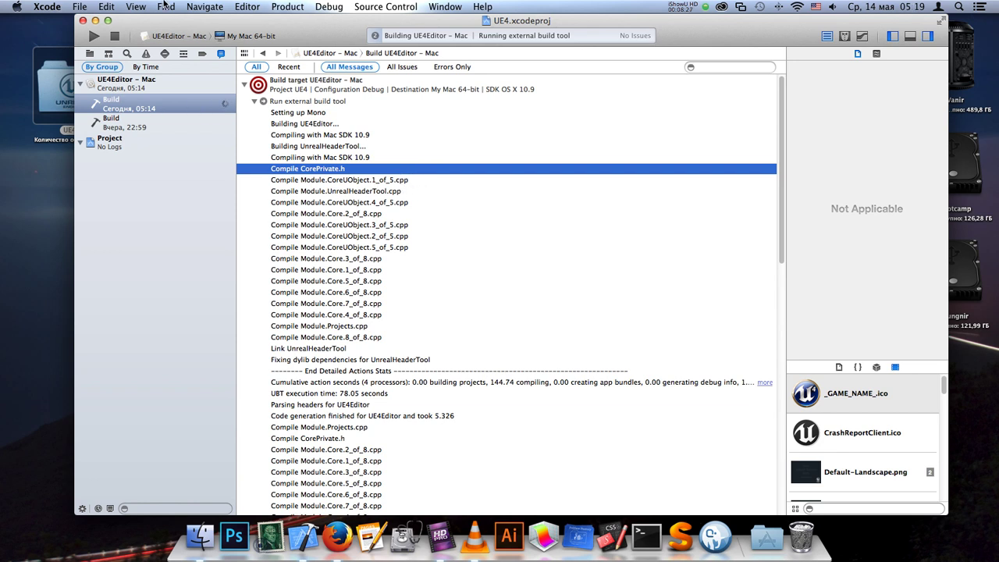
{"action": "left_click_drag", "start_coordinate": [160, 19], "coordinate": [142, 19]}
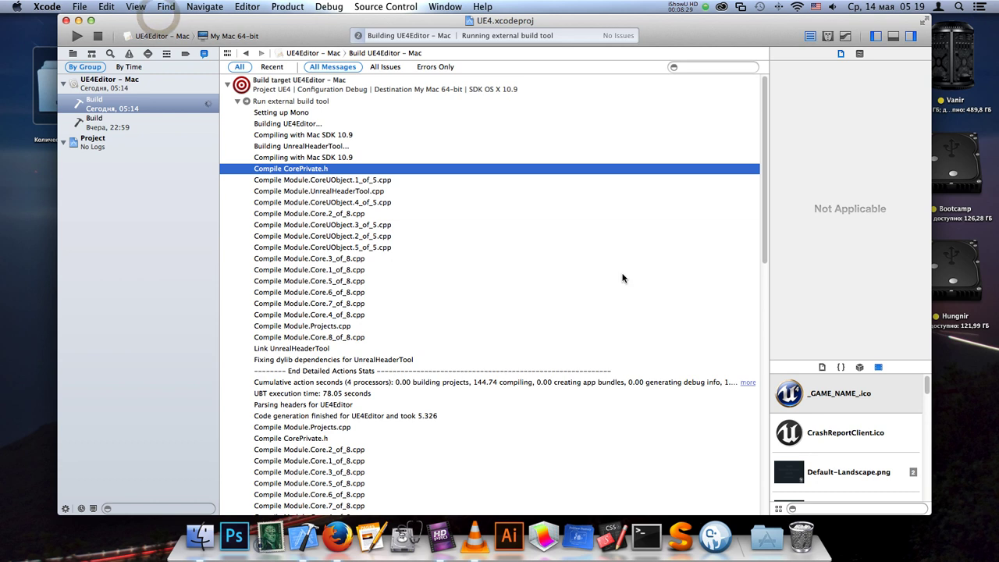
{"action": "scroll", "coordinate": [622, 278], "scroll_direction": "down", "scroll_amount": 4}
{"action": "scroll", "coordinate": [622, 277], "scroll_direction": "down", "scroll_amount": 10}
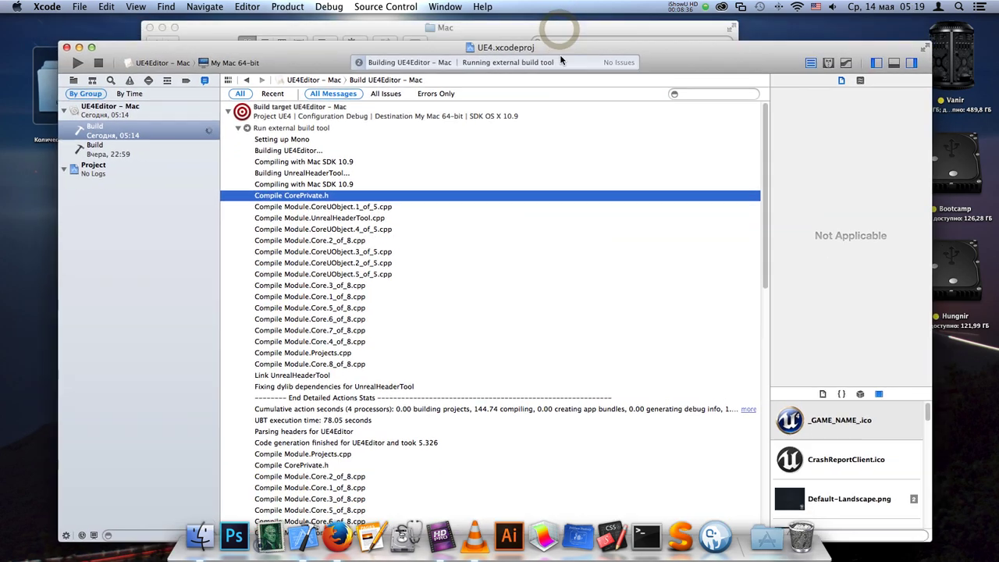
- Bring the Mac binaries folder forward, shrink its icons to review the tools, and close it
{"action": "left_click_drag", "start_coordinate": [560, 21], "coordinate": [567, 67]}
{"action": "left_click", "coordinate": [541, 28]}
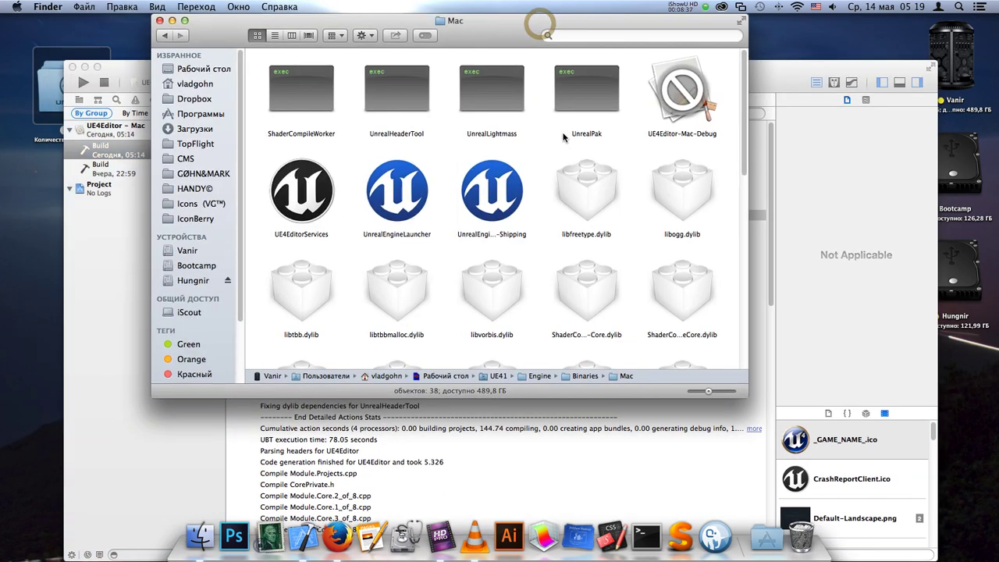
{"action": "mouse_move", "coordinate": [790, 71]}
{"action": "left_mouse_down"}
{"action": "mouse_move", "coordinate": [801, 27]}
{"action": "mouse_move", "coordinate": [804, 43]}
{"action": "left_mouse_up"}
{"action": "left_click", "coordinate": [664, 21]}
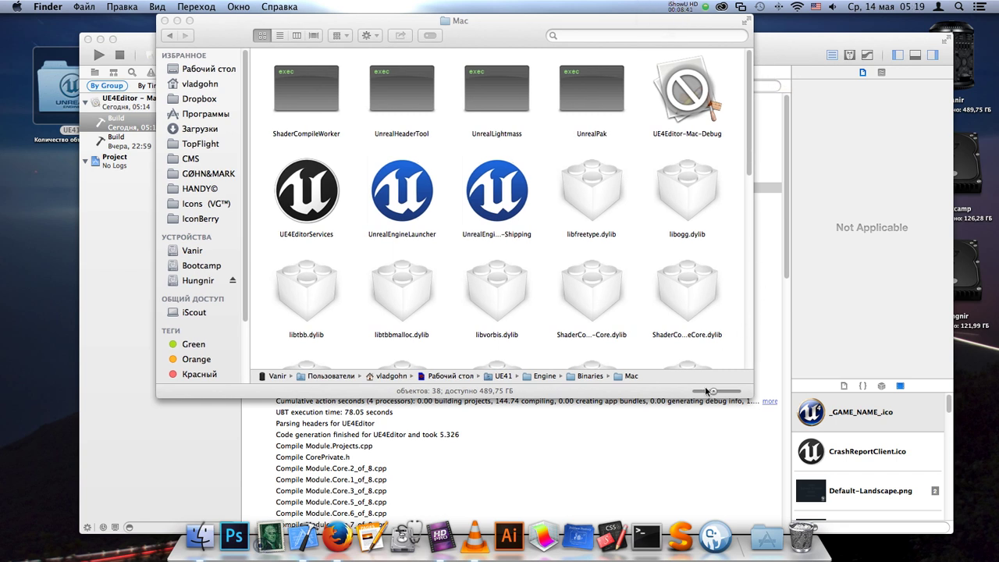
{"action": "mouse_move", "coordinate": [713, 391]}
{"action": "left_mouse_down"}
{"action": "mouse_move", "coordinate": [702, 392]}
{"action": "mouse_move", "coordinate": [749, 393]}
{"action": "left_mouse_up"}
{"action": "left_click", "coordinate": [165, 20]}
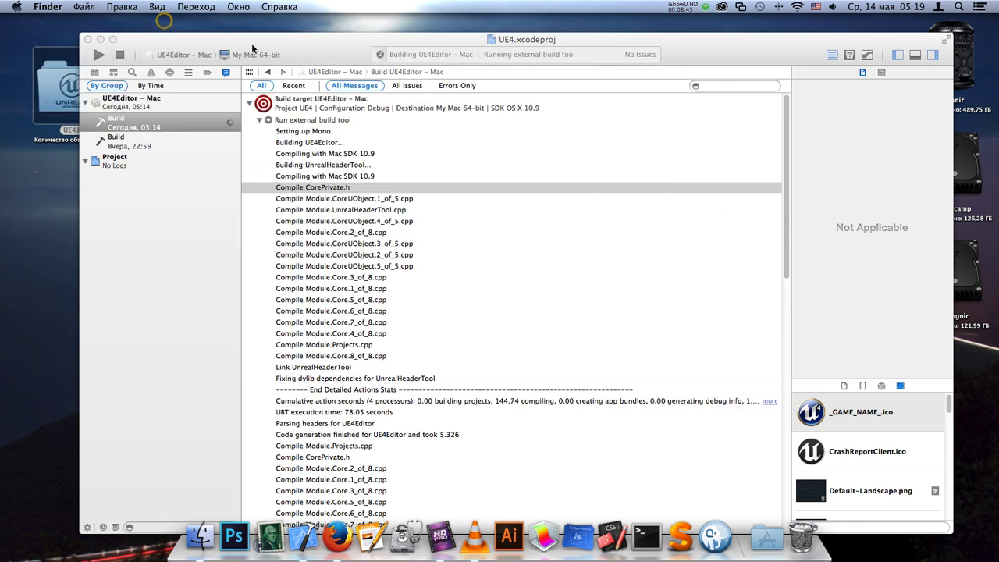
- Move the Xcode window up, make it narrower and shift it right to frame the build log
{"action": "left_click_drag", "start_coordinate": [258, 54], "coordinate": [265, 35]}
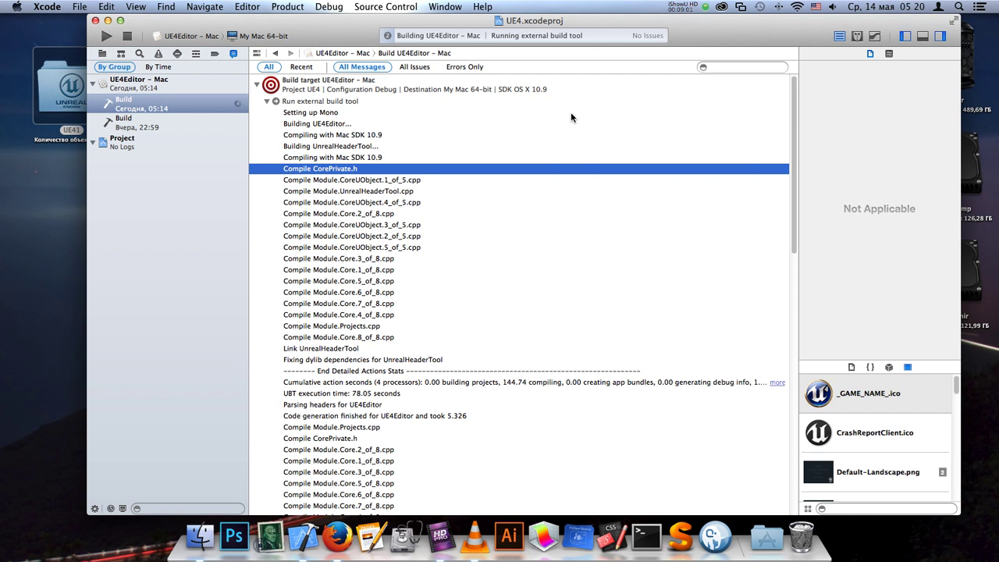
{"action": "scroll", "coordinate": [636, 298], "scroll_direction": "down", "scroll_amount": 10}
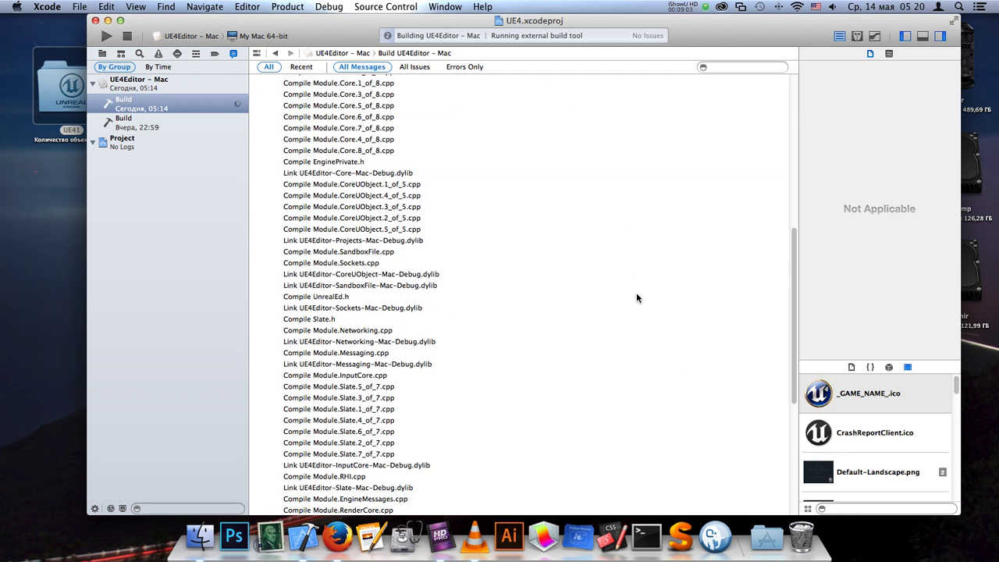
{"action": "scroll", "coordinate": [571, 268], "scroll_direction": "up", "scroll_amount": 4}
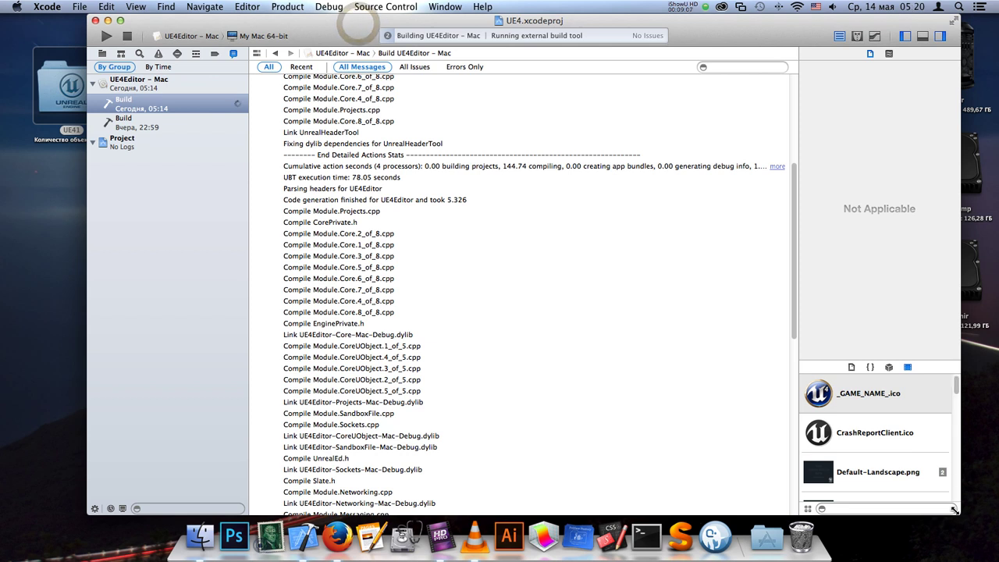
{"action": "left_click_drag", "start_coordinate": [960, 513], "coordinate": [863, 522]}
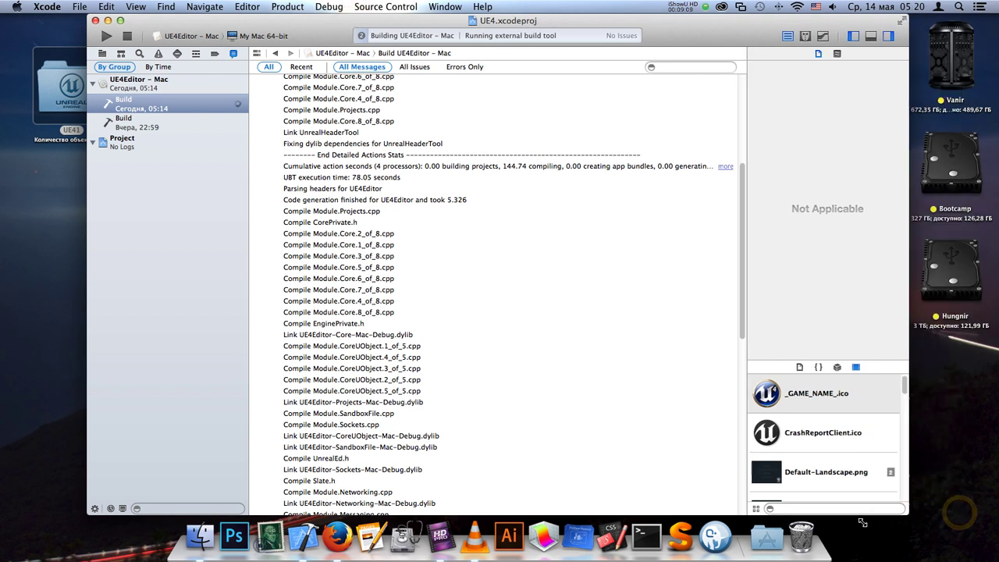
{"action": "left_click_drag", "start_coordinate": [530, 21], "coordinate": [548, 22]}
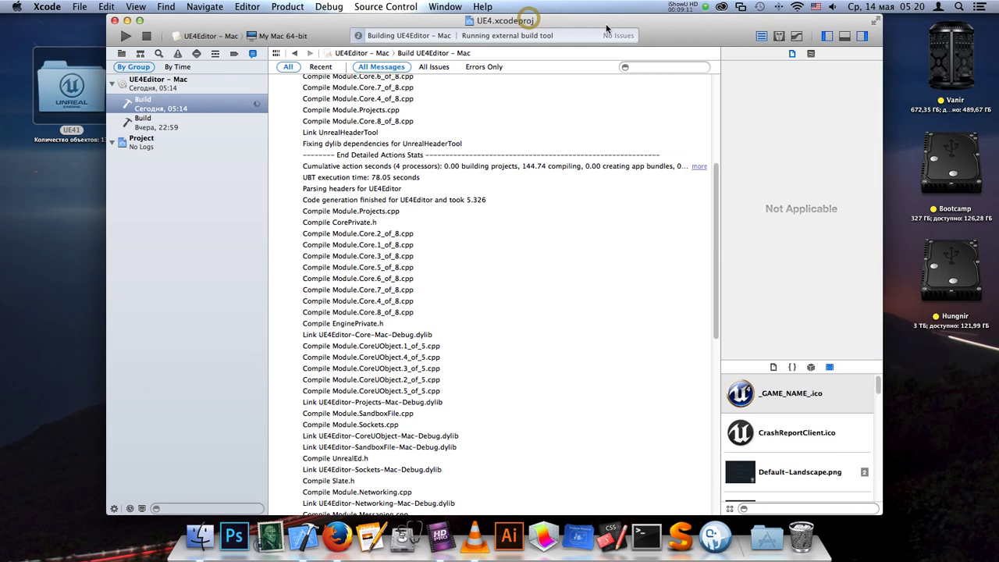
{"action": "scroll", "coordinate": [568, 178], "scroll_direction": "down", "scroll_amount": 5}
{"action": "scroll", "coordinate": [568, 178], "scroll_direction": "up", "scroll_amount": 10}
- Inspect the CorePrivate.h and Slate 6 of 7 compile lines in the build log
{"action": "left_click", "coordinate": [568, 168]}
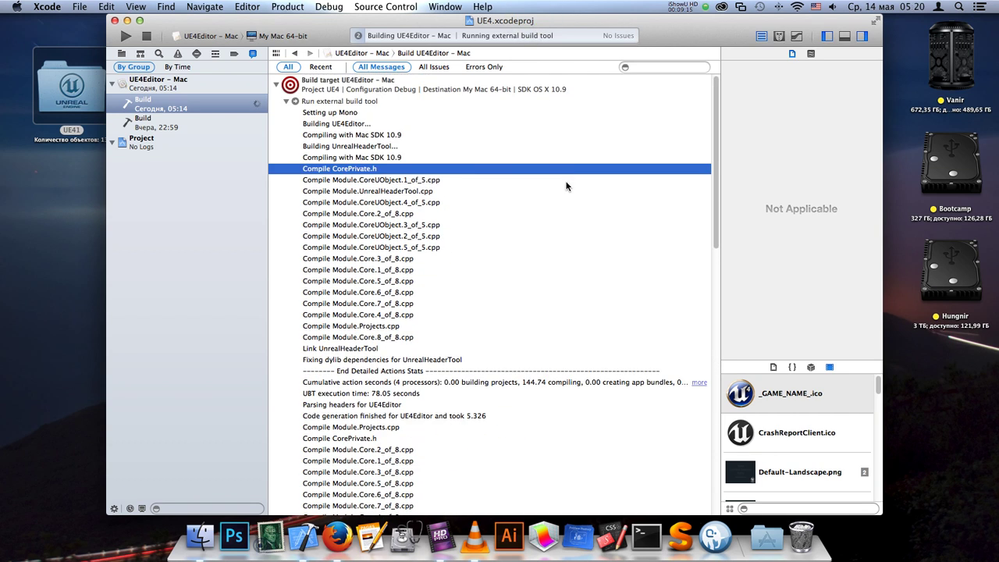
{"action": "scroll", "coordinate": [568, 186], "scroll_direction": "down", "scroll_amount": 10}
{"action": "scroll", "coordinate": [567, 186], "scroll_direction": "down", "scroll_amount": 10}
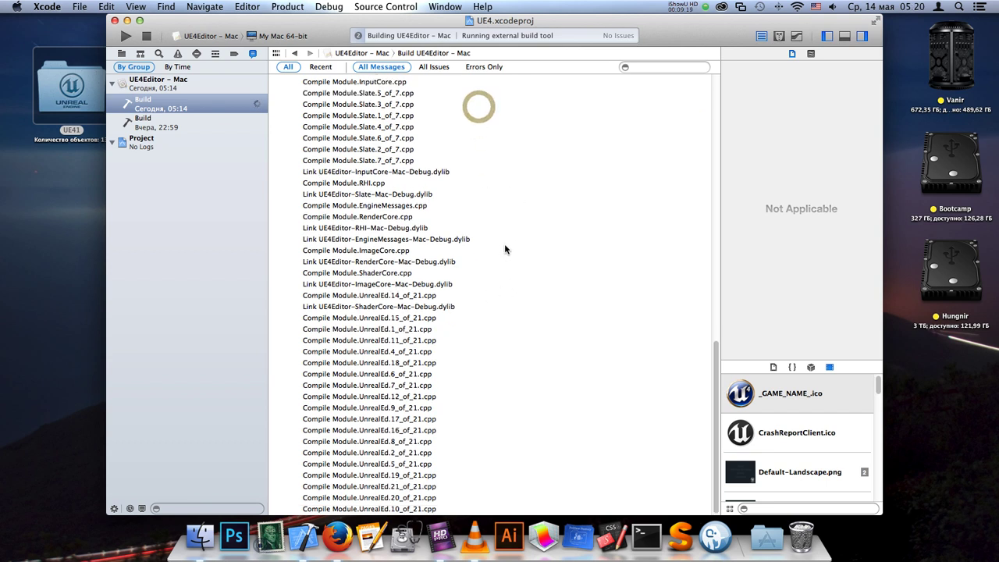
{"action": "left_click_drag", "start_coordinate": [713, 442], "coordinate": [704, 157]}
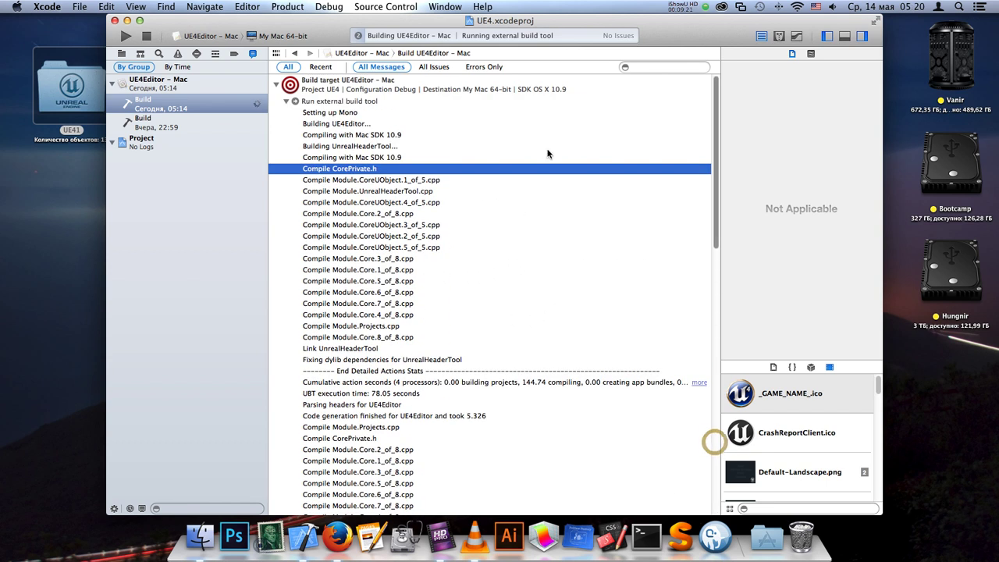
{"action": "scroll", "coordinate": [528, 262], "scroll_direction": "down", "scroll_amount": 5}
{"action": "scroll", "coordinate": [529, 265], "scroll_direction": "down", "scroll_amount": 3}
{"action": "scroll", "coordinate": [530, 271], "scroll_direction": "down", "scroll_amount": 4}
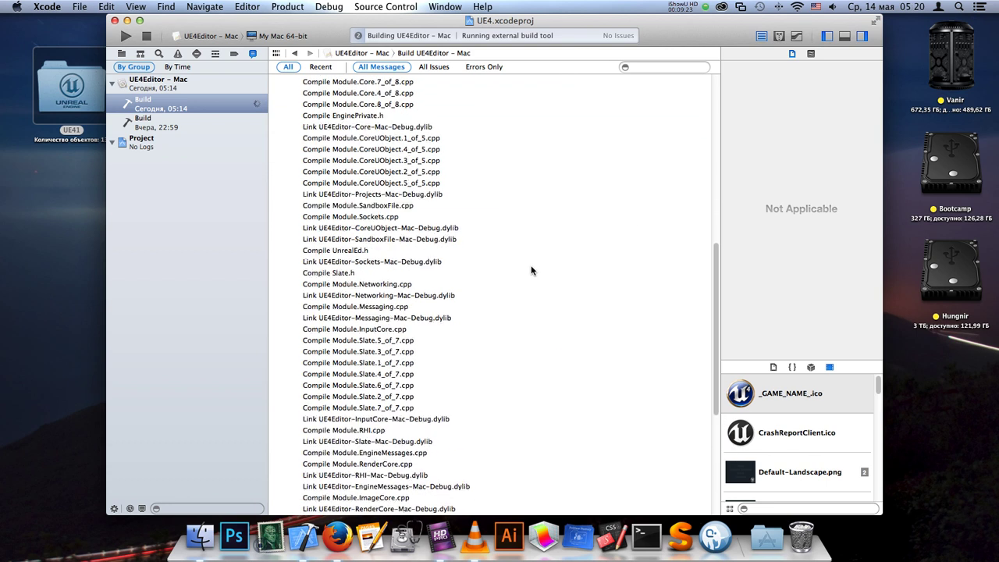
{"action": "left_click", "coordinate": [531, 140]}
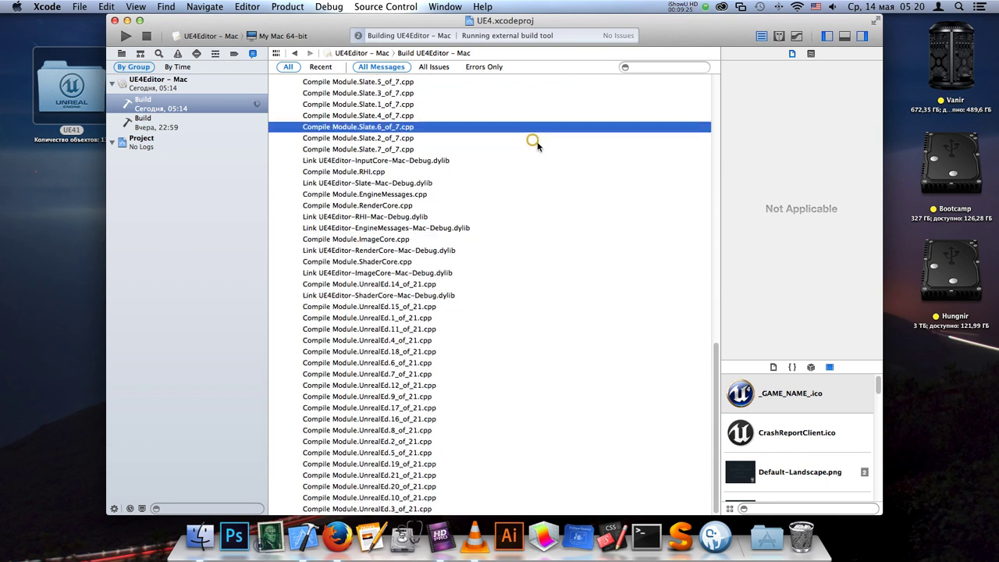
{"action": "left_click", "coordinate": [713, 443]}
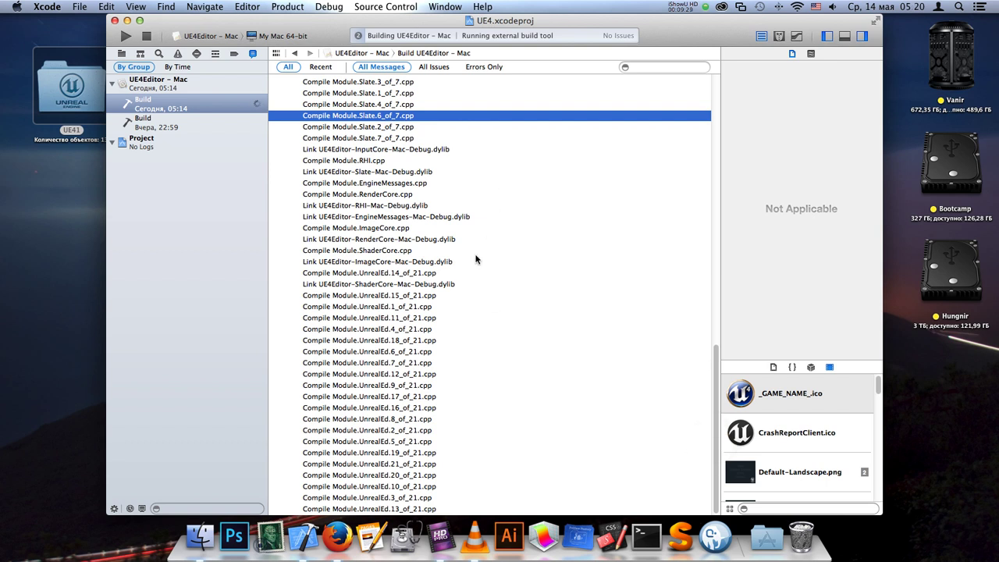
- Check the Cumulative action seconds summary and the UnrealEd 15 and 13 of 21 compile lines
{"action": "scroll", "coordinate": [473, 255], "scroll_direction": "up", "scroll_amount": 1}
{"action": "scroll", "coordinate": [473, 255], "scroll_direction": "up", "scroll_amount": 6}
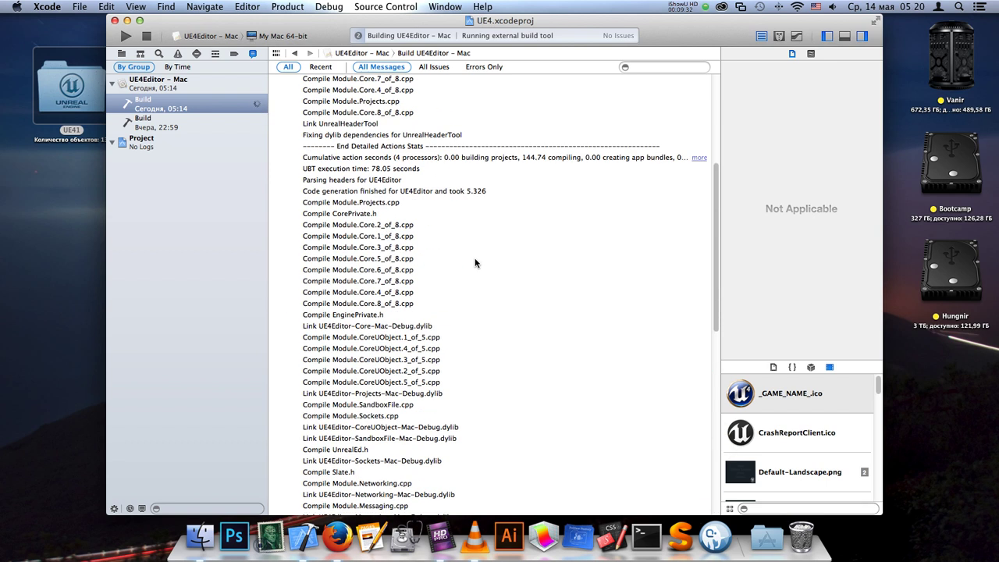
{"action": "left_click", "coordinate": [474, 159]}
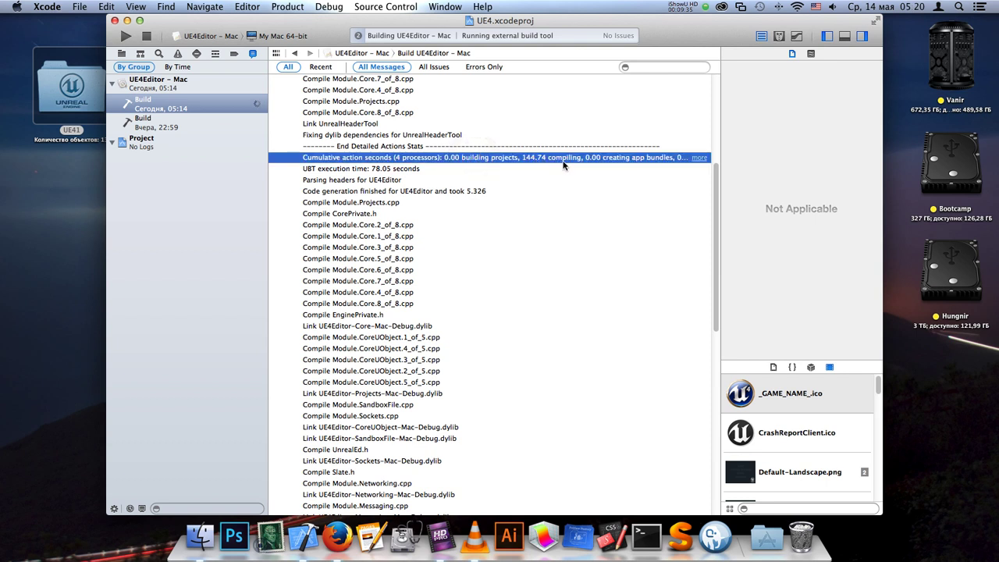
{"action": "scroll", "coordinate": [427, 251], "scroll_direction": "down", "scroll_amount": 7}
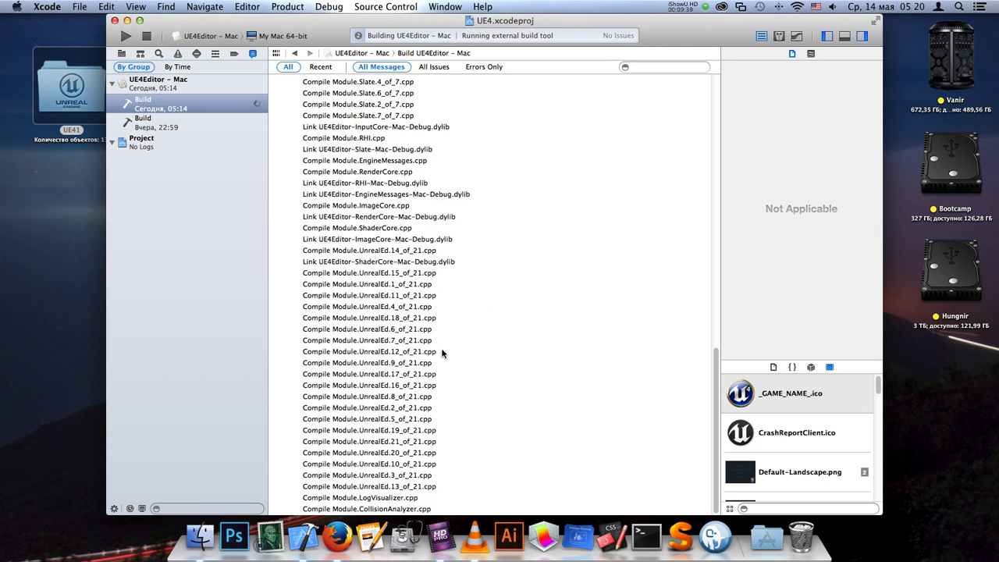
{"action": "left_click", "coordinate": [376, 273]}
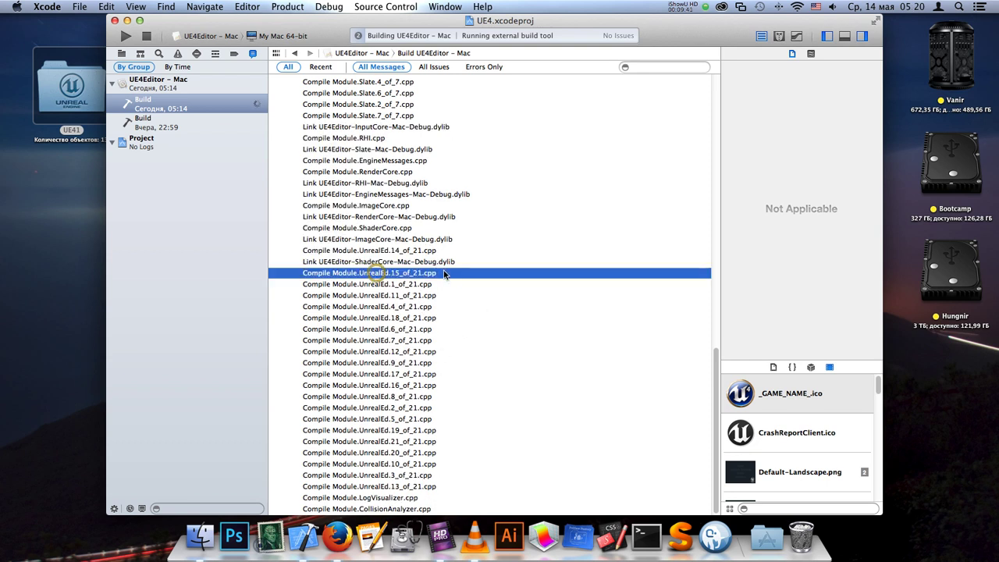
{"action": "left_click", "coordinate": [434, 486]}
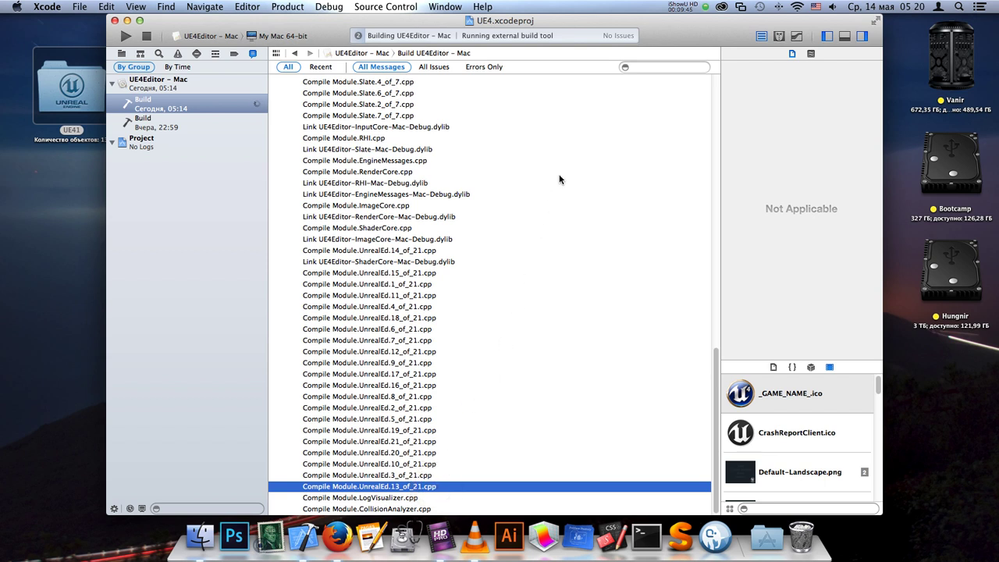
{"action": "left_click", "coordinate": [704, 9]}
{"action": "left_click", "coordinate": [703, 46]}
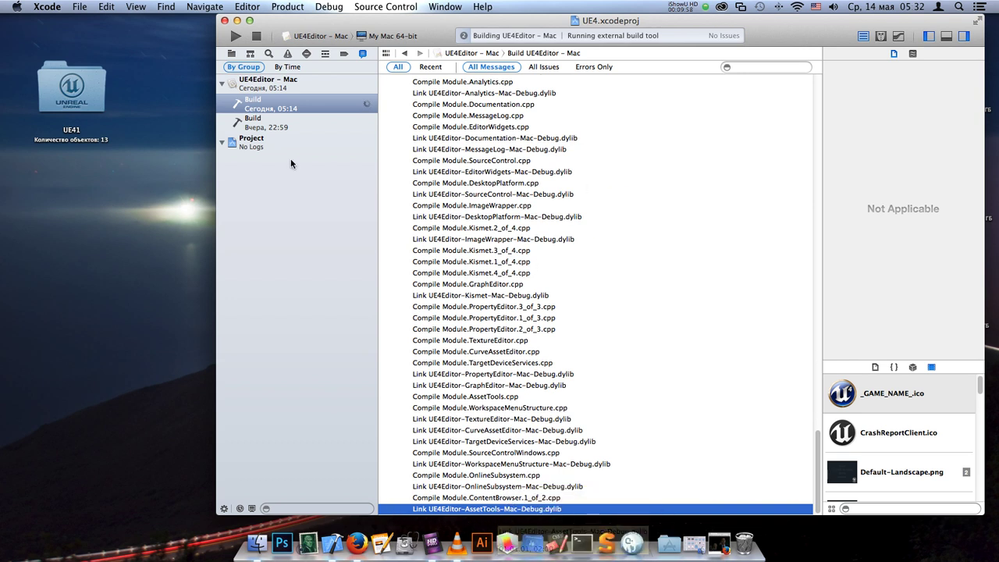
- Follow the current build's log down to the last AssetTools link line until Build Succeeded appears
{"action": "left_click", "coordinate": [333, 108]}
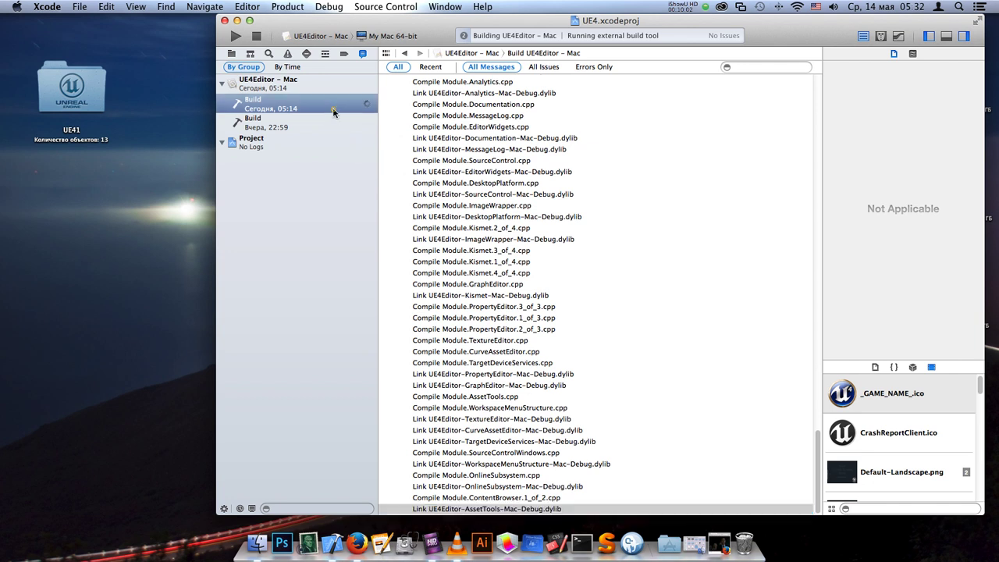
{"action": "mouse_move", "coordinate": [818, 492]}
{"action": "left_mouse_down"}
{"action": "mouse_move", "coordinate": [821, 94]}
{"action": "mouse_move", "coordinate": [828, 509]}
{"action": "left_mouse_up"}
{"action": "left_click_drag", "start_coordinate": [815, 498], "coordinate": [808, 459]}
{"action": "left_click", "coordinate": [568, 511]}
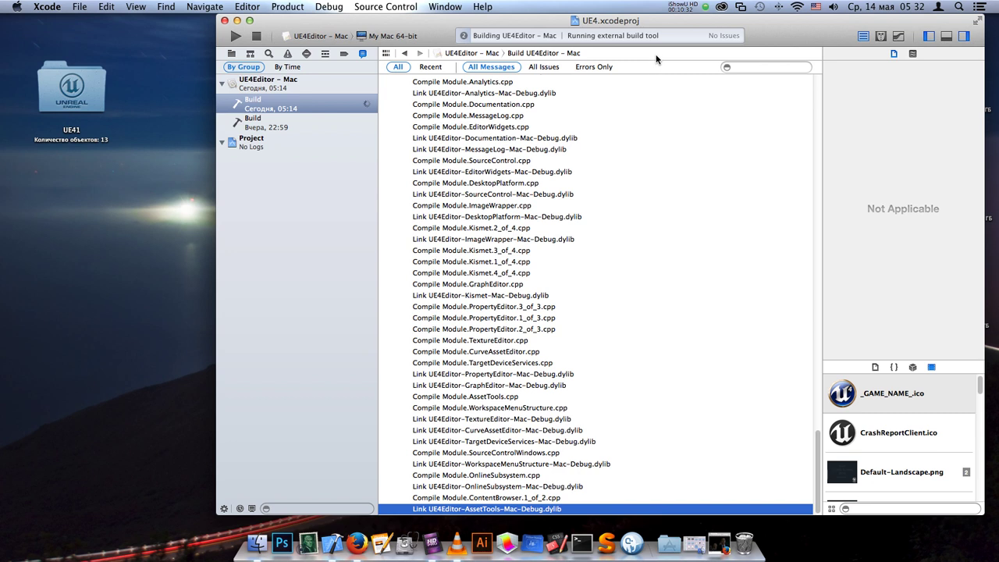
{"action": "left_click", "coordinate": [701, 8]}
{"action": "left_click", "coordinate": [708, 48]}
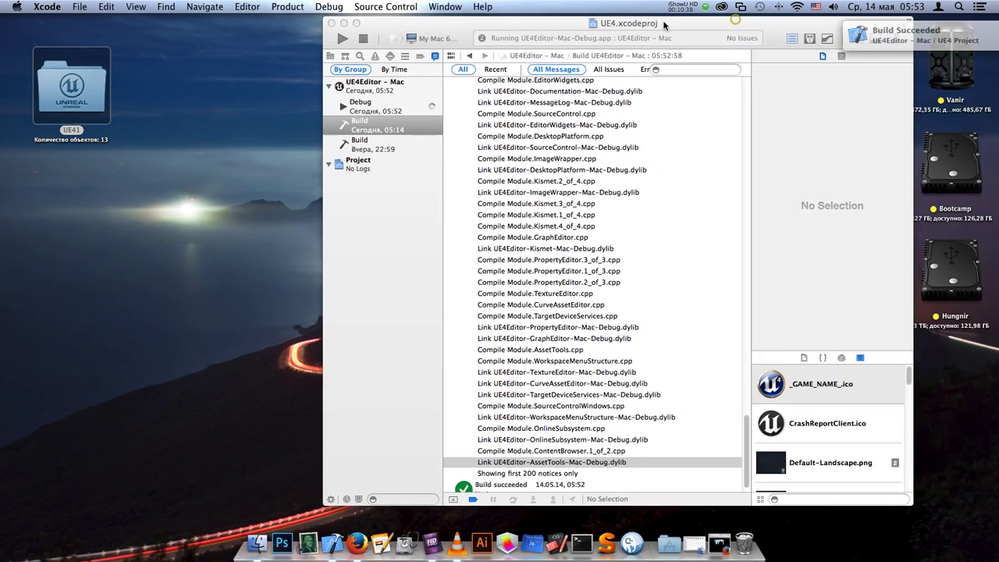
- Move the Xcode window left, widen it, and show the debug console below the build log
{"action": "left_click_drag", "start_coordinate": [737, 19], "coordinate": [574, 27]}
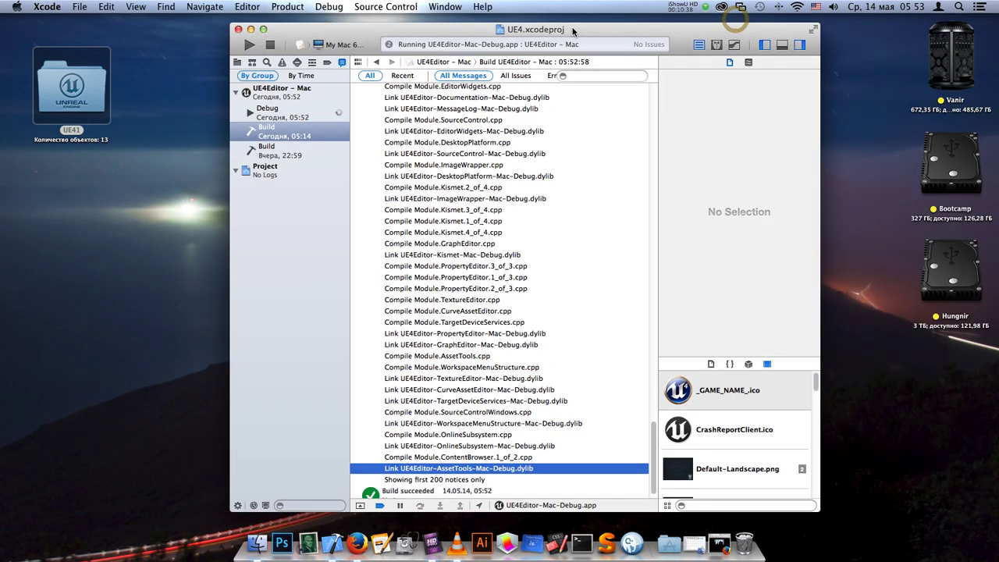
{"action": "left_click_drag", "start_coordinate": [818, 509], "coordinate": [836, 496]}
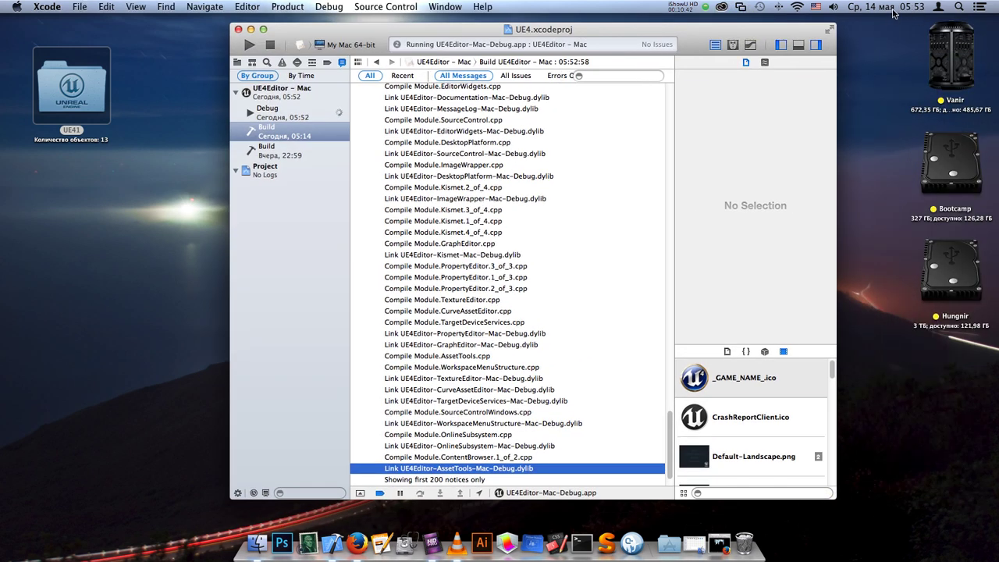
{"action": "left_click_drag", "start_coordinate": [667, 450], "coordinate": [669, 460]}
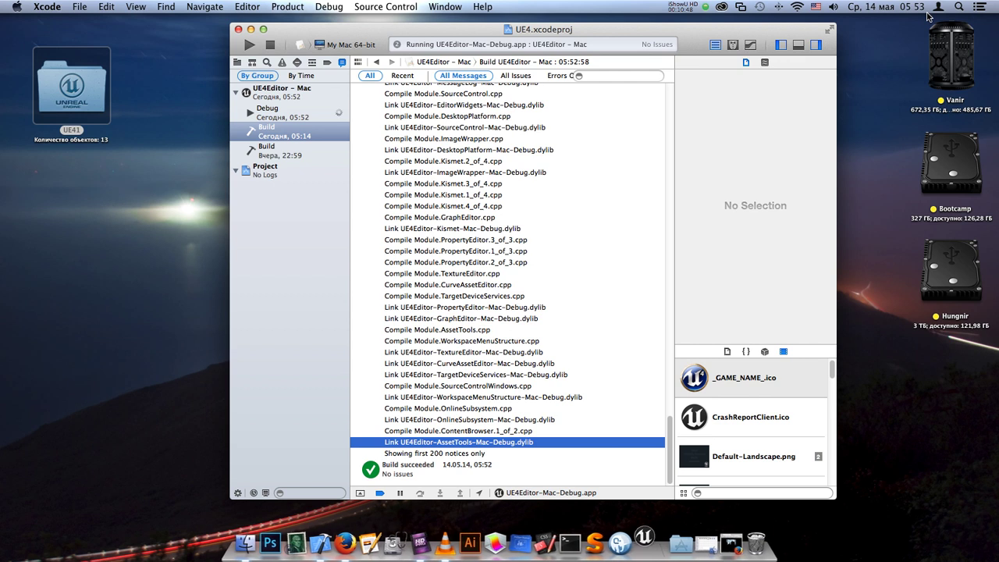
{"action": "left_click", "coordinate": [521, 484]}
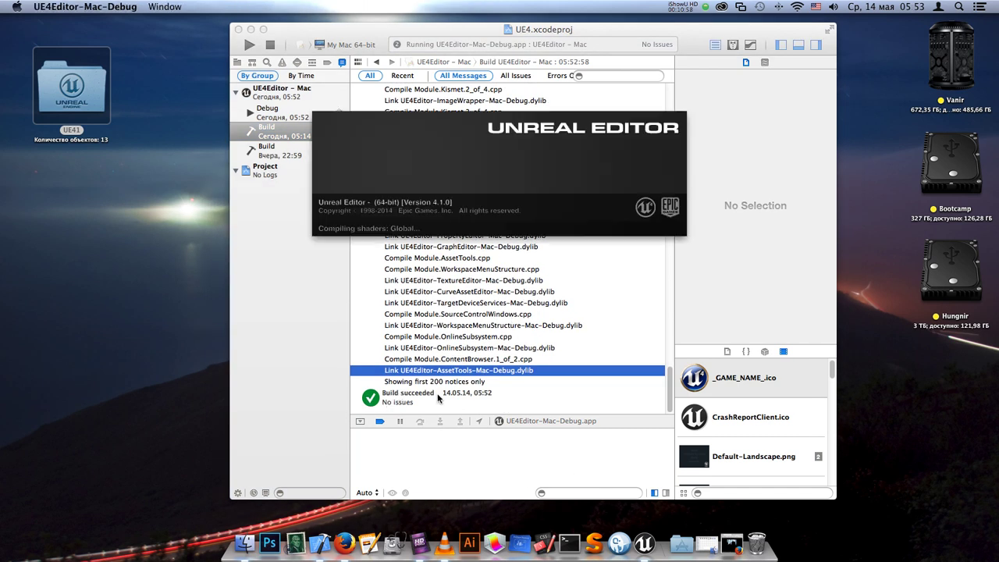
- Bring Xcode back over the editor splash and open the running editor's debug console log
{"action": "left_click", "coordinate": [431, 403]}
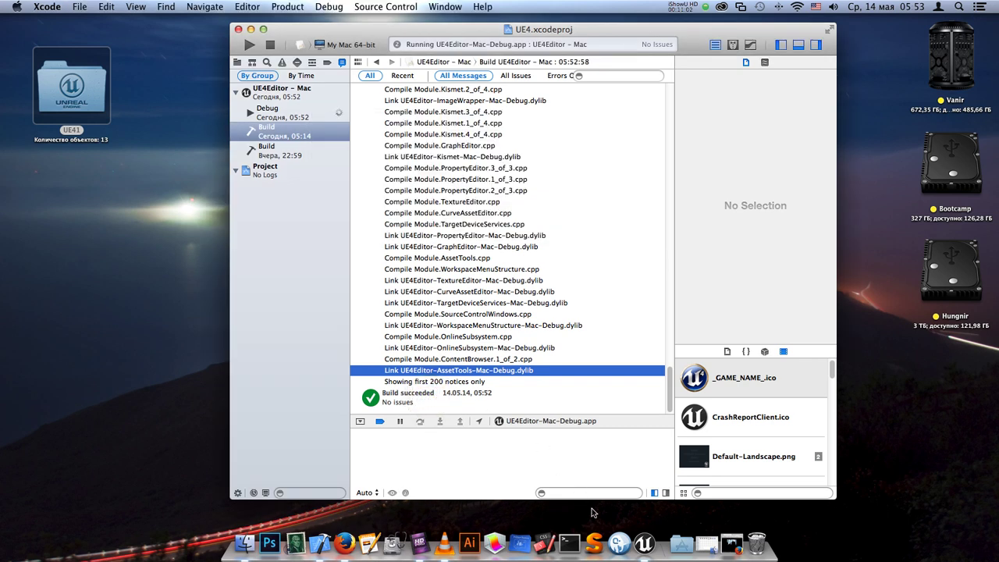
{"action": "left_click_drag", "start_coordinate": [383, 29], "coordinate": [345, 29]}
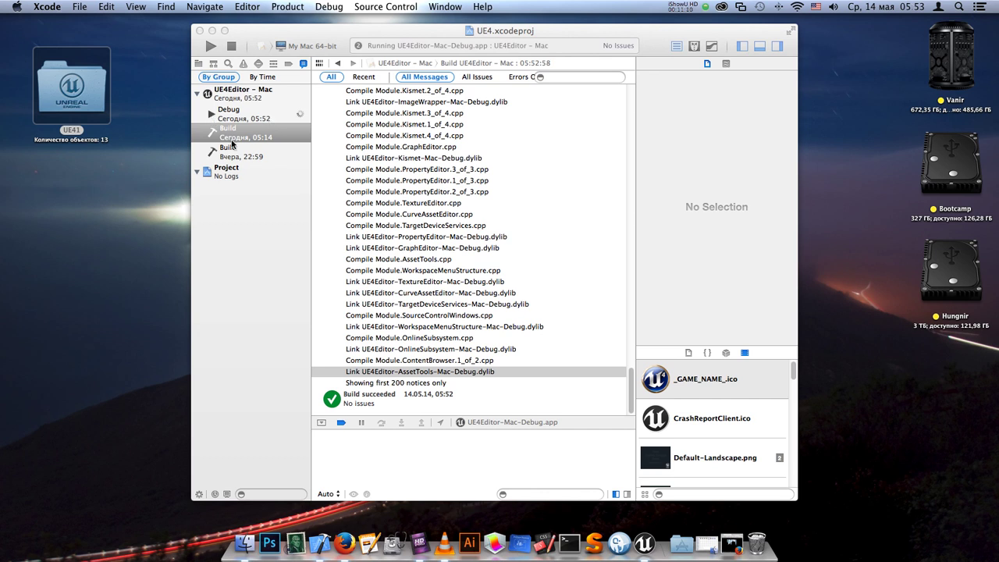
{"action": "left_click", "coordinate": [220, 112]}
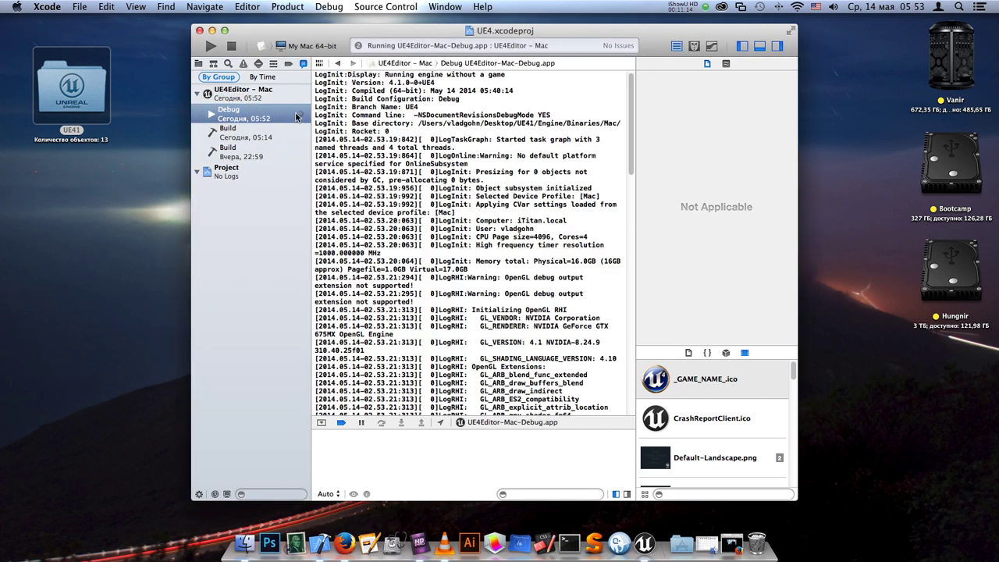
- Select the derived data cache warnings in the debug log and move the Xcode window
{"action": "left_click", "coordinate": [634, 163]}
{"action": "left_click_drag", "start_coordinate": [634, 163], "coordinate": [438, 285]}
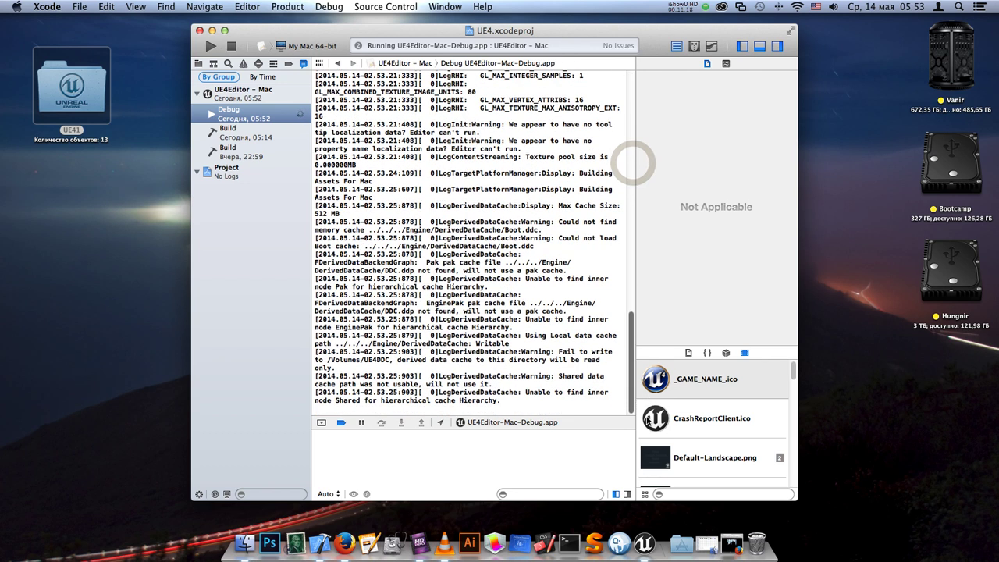
{"action": "left_click_drag", "start_coordinate": [522, 278], "coordinate": [521, 392]}
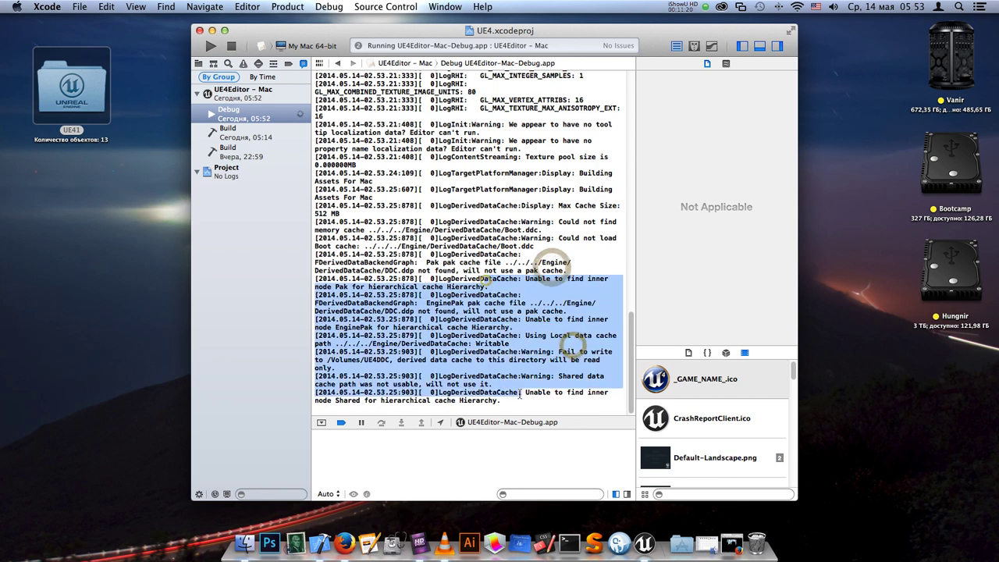
{"action": "mouse_move", "coordinate": [596, 30]}
{"action": "left_mouse_down"}
{"action": "mouse_move", "coordinate": [621, 349]}
{"action": "mouse_move", "coordinate": [596, 51]}
{"action": "left_mouse_up"}
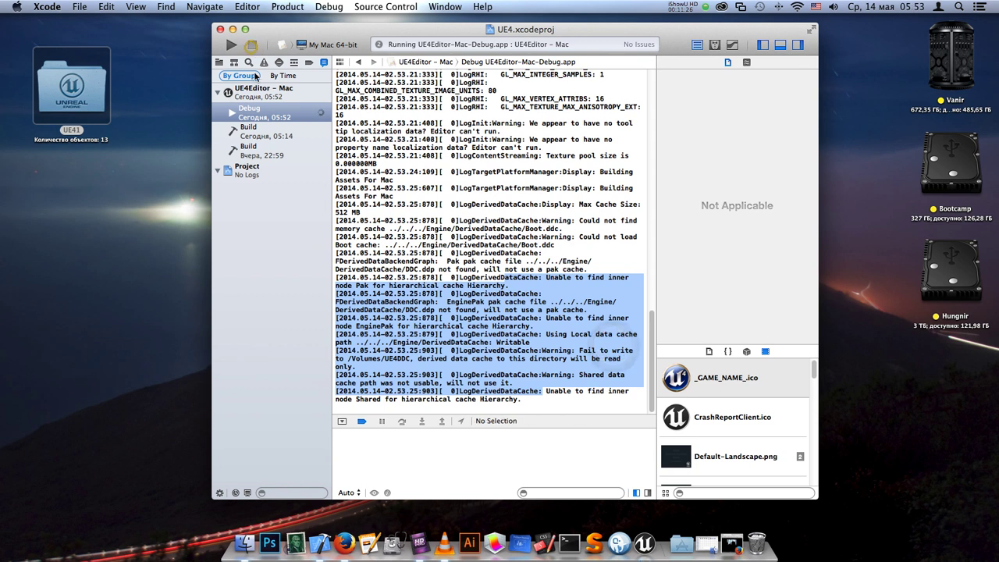
- Clear the log selection, close the UE4.xcodeproj window and open the UE41 desktop folder
{"action": "left_click", "coordinate": [421, 173]}
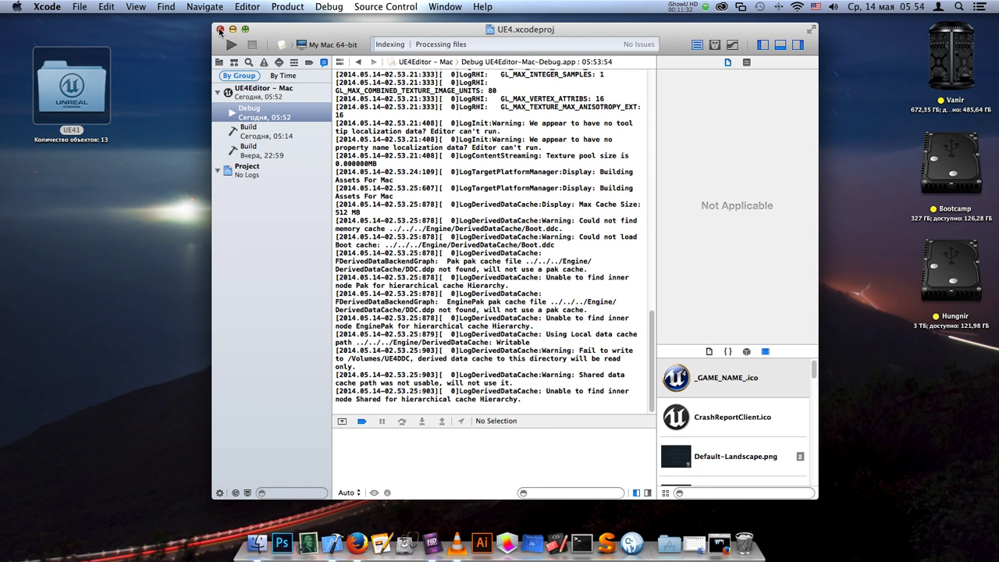
{"action": "left_click", "coordinate": [220, 30]}
{"action": "left_click", "coordinate": [433, 240]}
- Open UE41 and navigate down into Engine > Binaries > Mac
{"action": "key", "text": "super+o"}
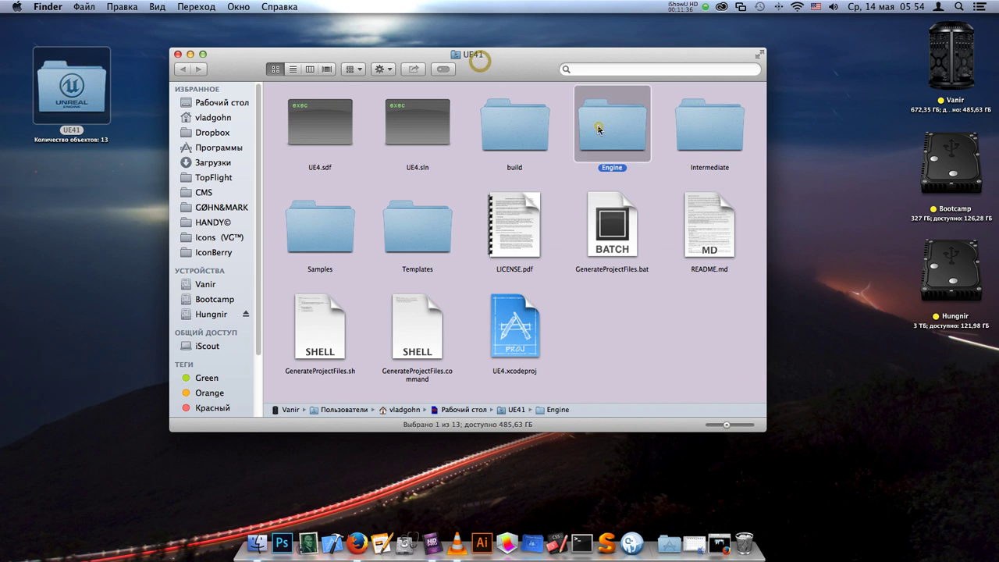
{"action": "double_click", "coordinate": [601, 125]}
{"action": "double_click", "coordinate": [340, 128]}
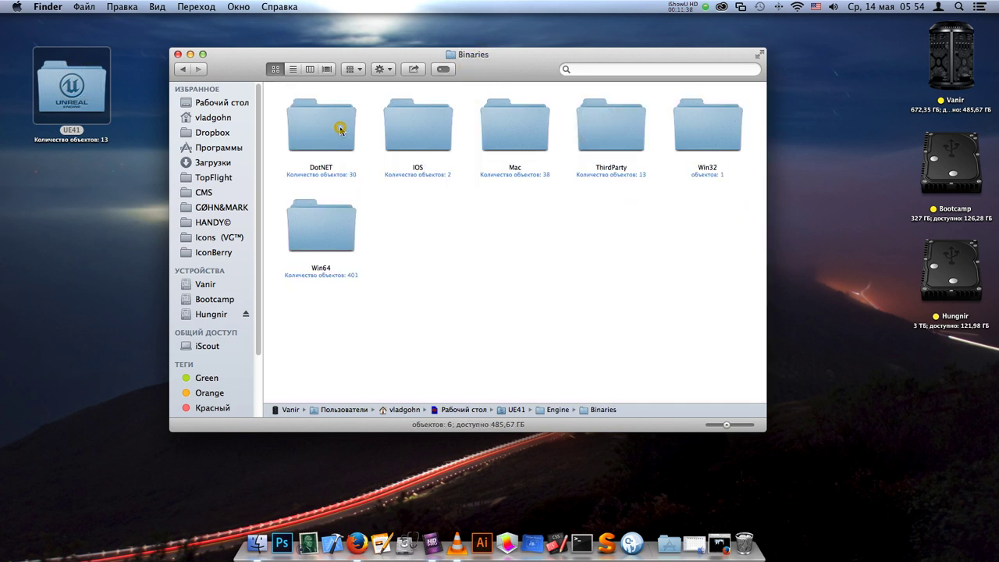
{"action": "double_click", "coordinate": [547, 129]}
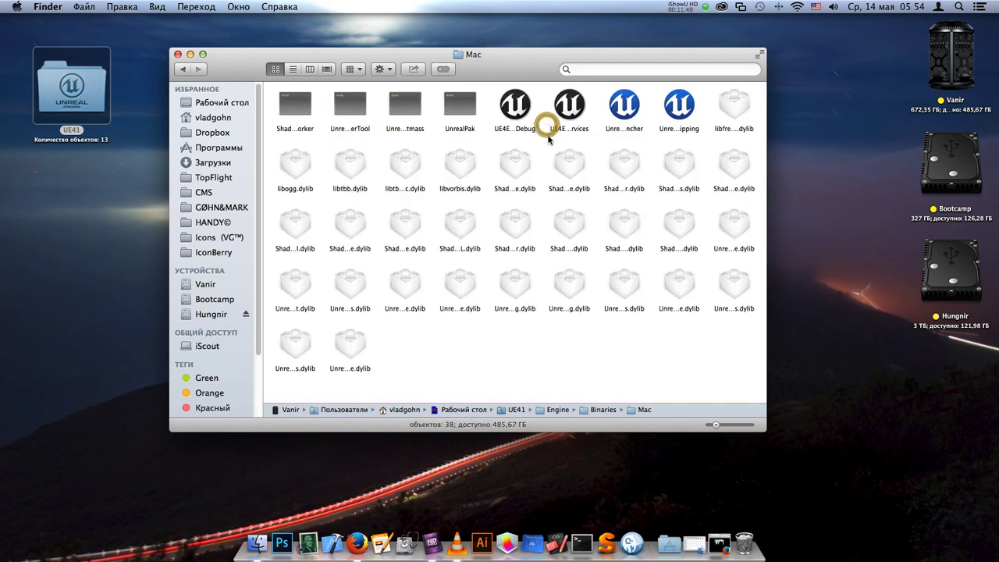
- Set the Mac folder's icon size to 96×96 in View Options
{"action": "right_click", "coordinate": [582, 362]}
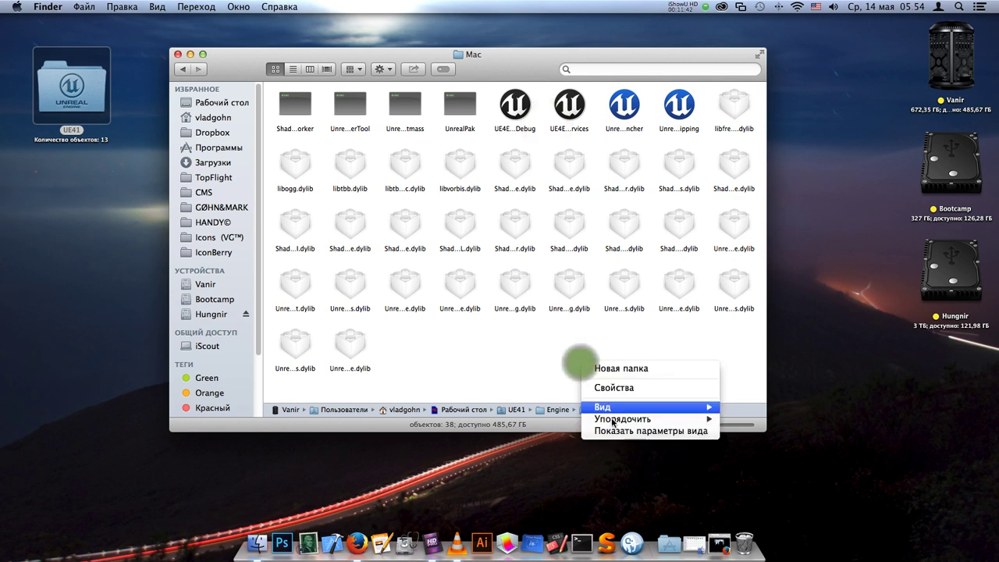
{"action": "left_click", "coordinate": [617, 431]}
{"action": "left_click_drag", "start_coordinate": [875, 114], "coordinate": [919, 141]}
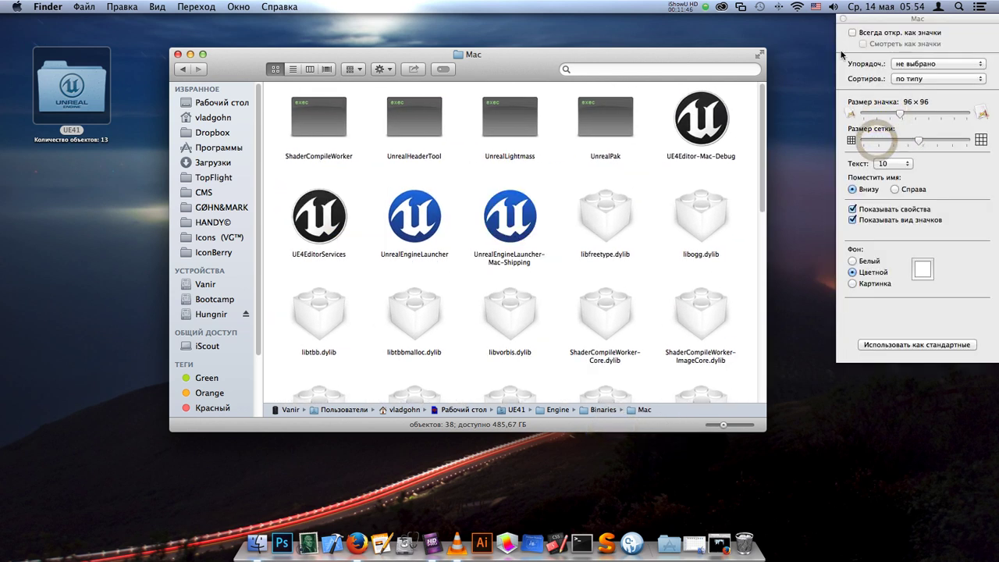
{"action": "left_click", "coordinate": [841, 18]}
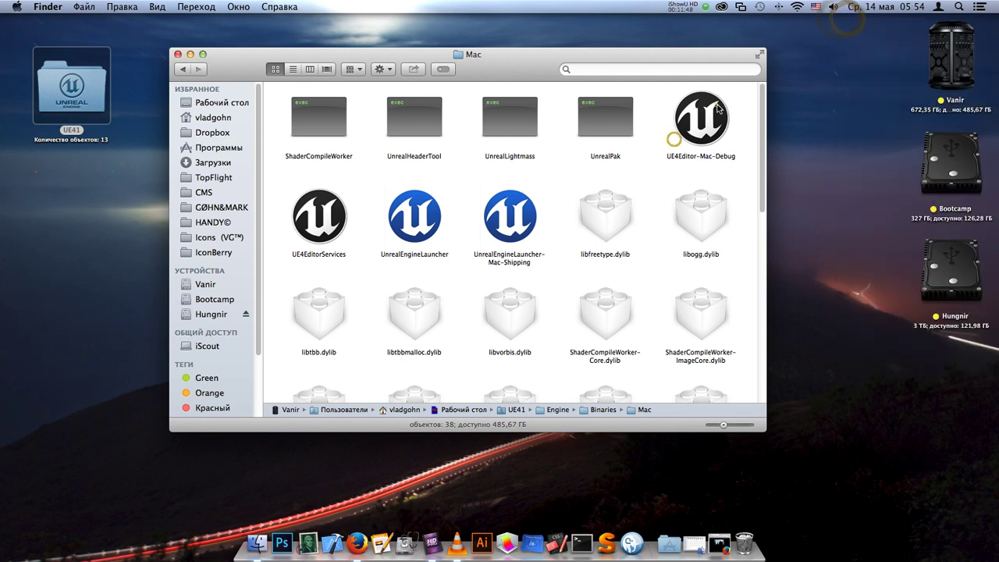
- Launch UE4Editor-Mac-Debug, then minimize the Mac folder window to reveal the editor splash
{"action": "left_click", "coordinate": [675, 139]}
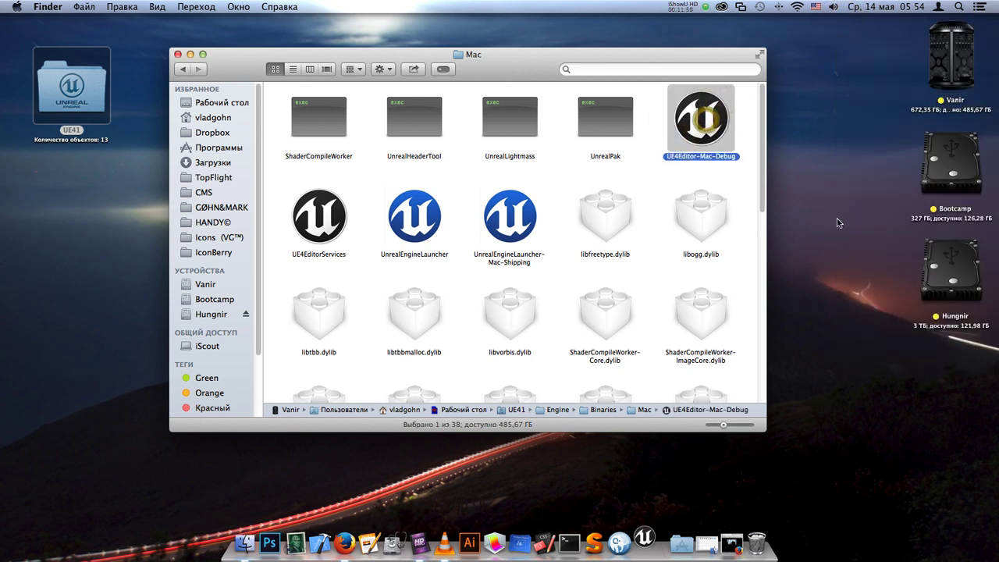
{"action": "left_click", "coordinate": [516, 53]}
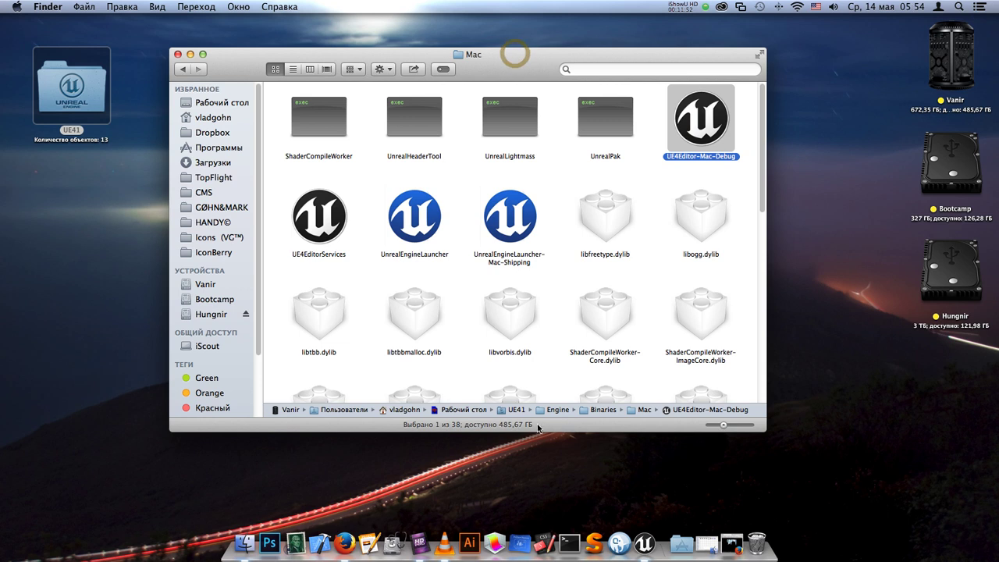
{"action": "left_click", "coordinate": [490, 62]}
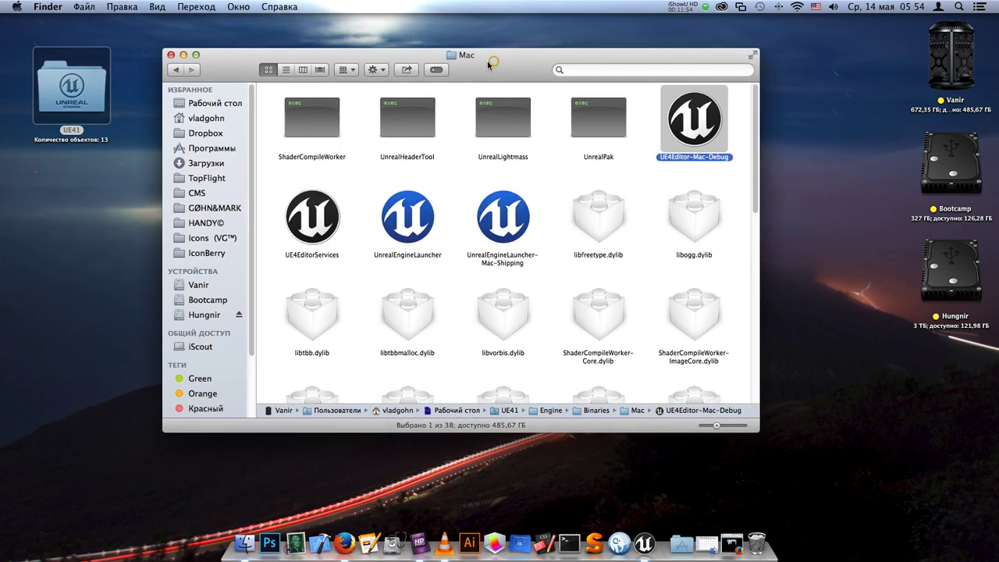
{"action": "left_click_drag", "start_coordinate": [498, 69], "coordinate": [519, 111]}
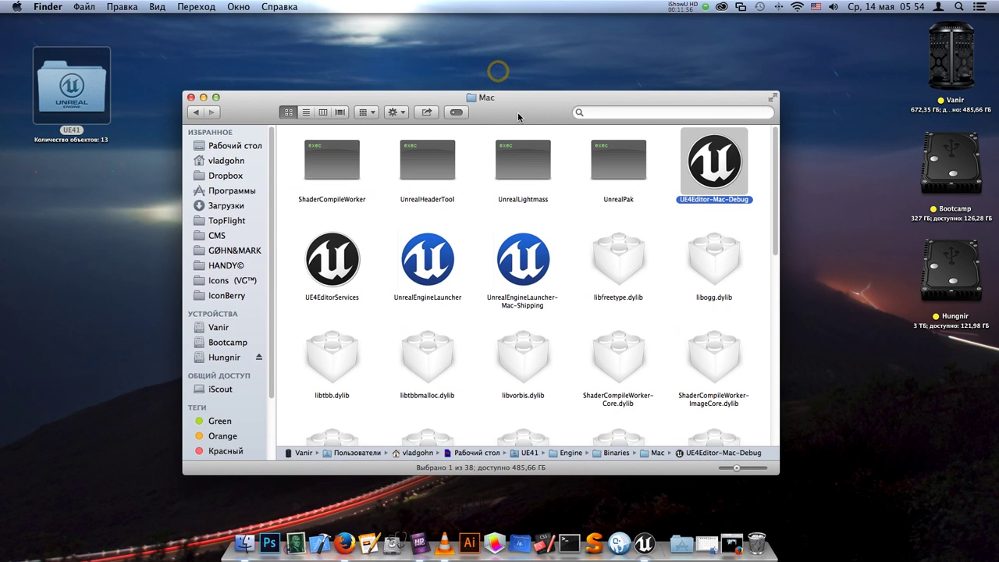
{"action": "left_click", "coordinate": [202, 97]}
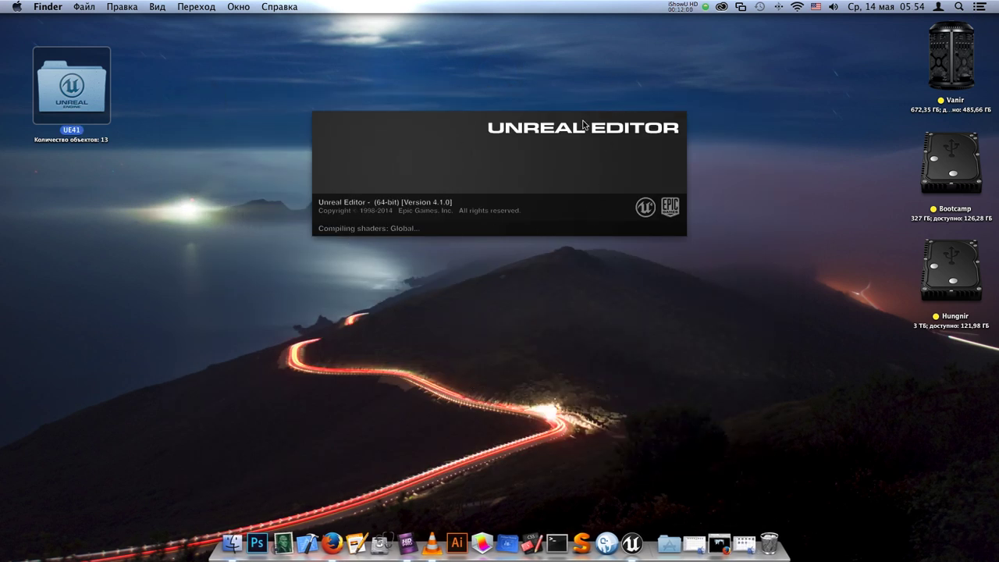
{"action": "left_click", "coordinate": [461, 93]}
{"action": "left_click", "coordinate": [382, 208]}
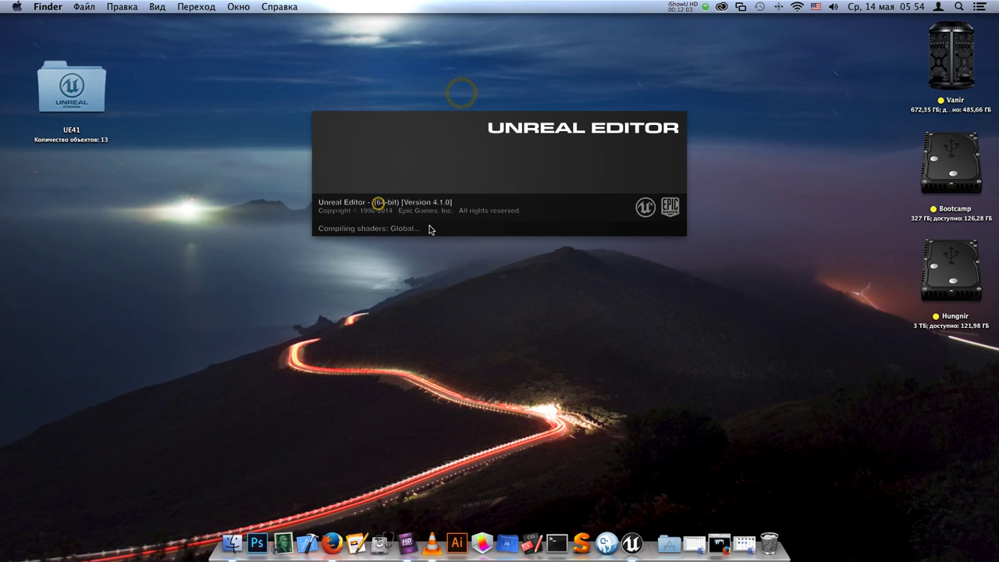
- Restore the minimized Mac folder window from the Dock and move it up and left
{"action": "left_click", "coordinate": [747, 550]}
{"action": "left_click", "coordinate": [526, 108]}
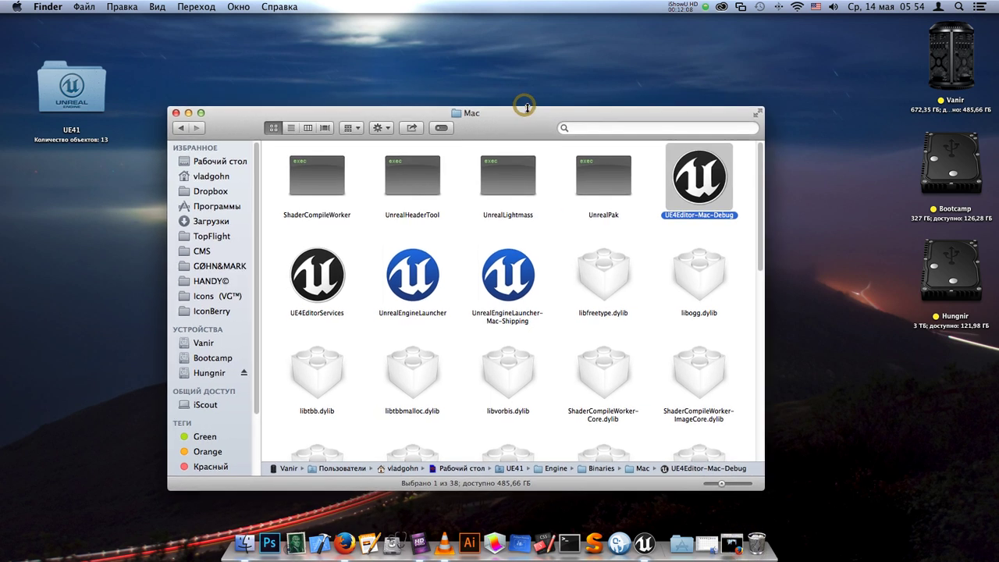
{"action": "left_click_drag", "start_coordinate": [527, 108], "coordinate": [527, 78]}
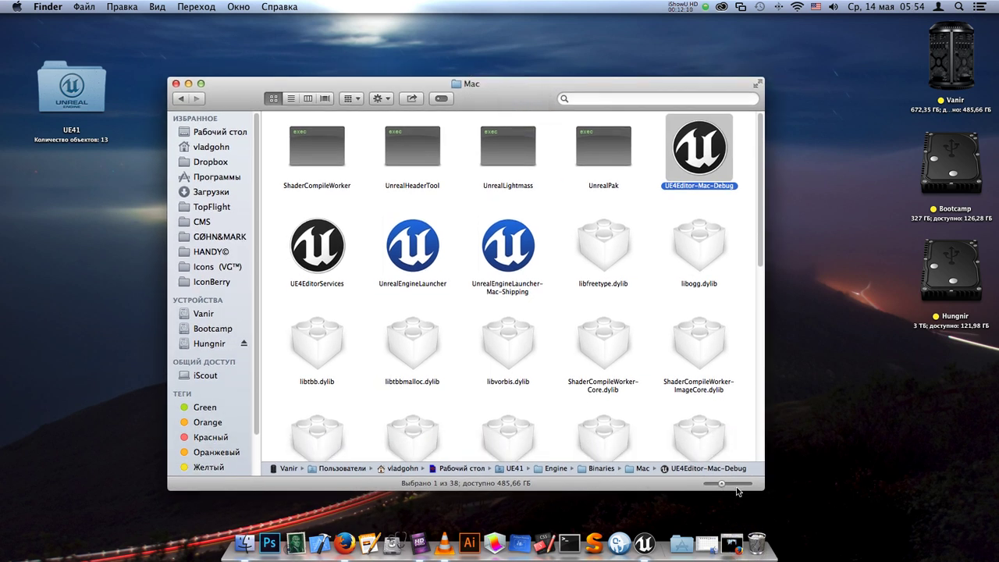
{"action": "left_click_drag", "start_coordinate": [756, 489], "coordinate": [537, 429]}
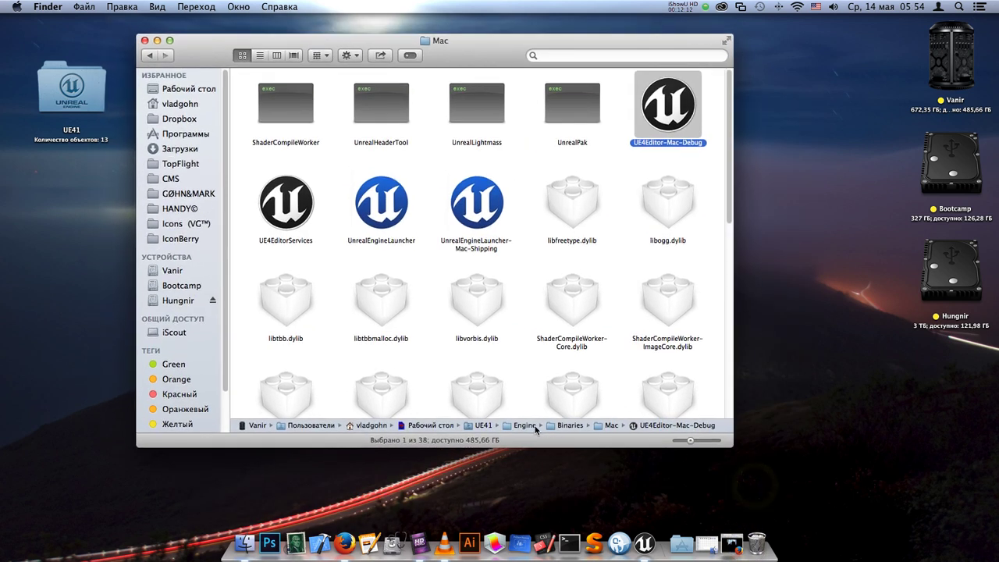
- Go up through Engine to UE41, shrink the icons and narrow the window to four columns
{"action": "double_click", "coordinate": [534, 426]}
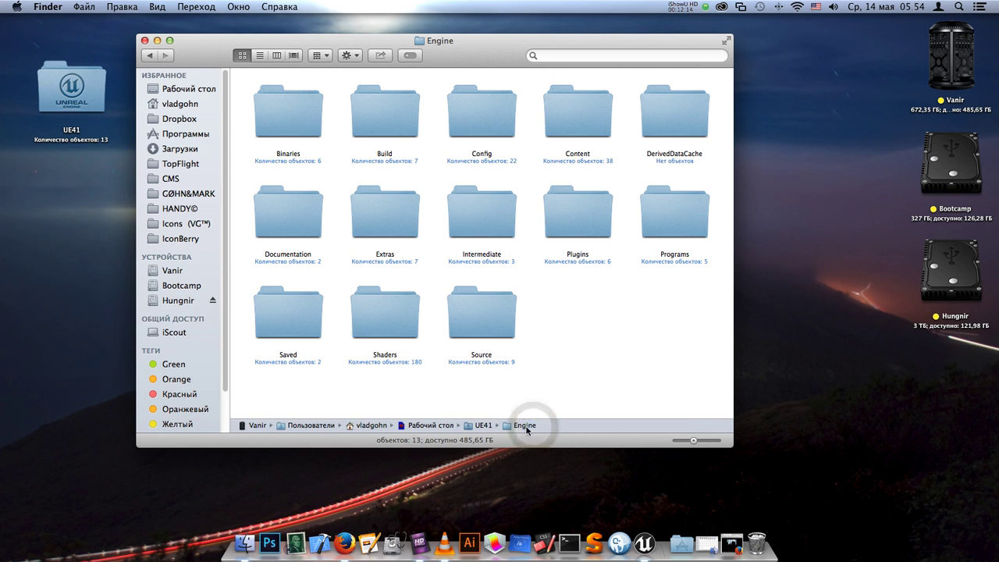
{"action": "double_click", "coordinate": [485, 426]}
{"action": "mouse_move", "coordinate": [498, 53]}
{"action": "left_mouse_down"}
{"action": "mouse_move", "coordinate": [532, 328]}
{"action": "mouse_move", "coordinate": [542, 304]}
{"action": "mouse_move", "coordinate": [533, 106]}
{"action": "mouse_move", "coordinate": [510, 103]}
{"action": "left_mouse_up"}
{"action": "left_click_drag", "start_coordinate": [681, 482], "coordinate": [565, 487]}
{"action": "left_click_drag", "start_coordinate": [417, 117], "coordinate": [435, 118]}
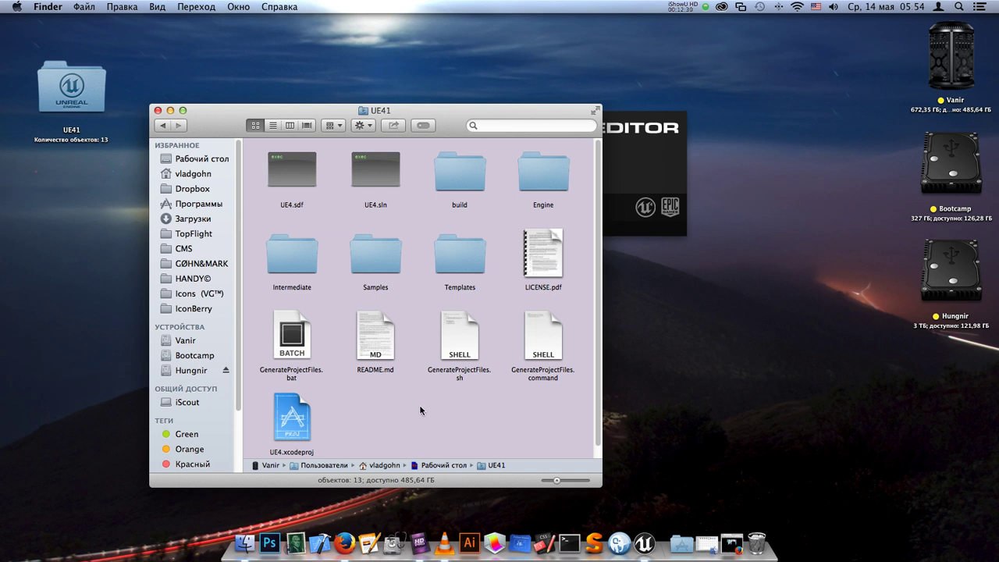
- Rename the UE41 desktop folder to Unreal E41
{"action": "left_click", "coordinate": [279, 415]}
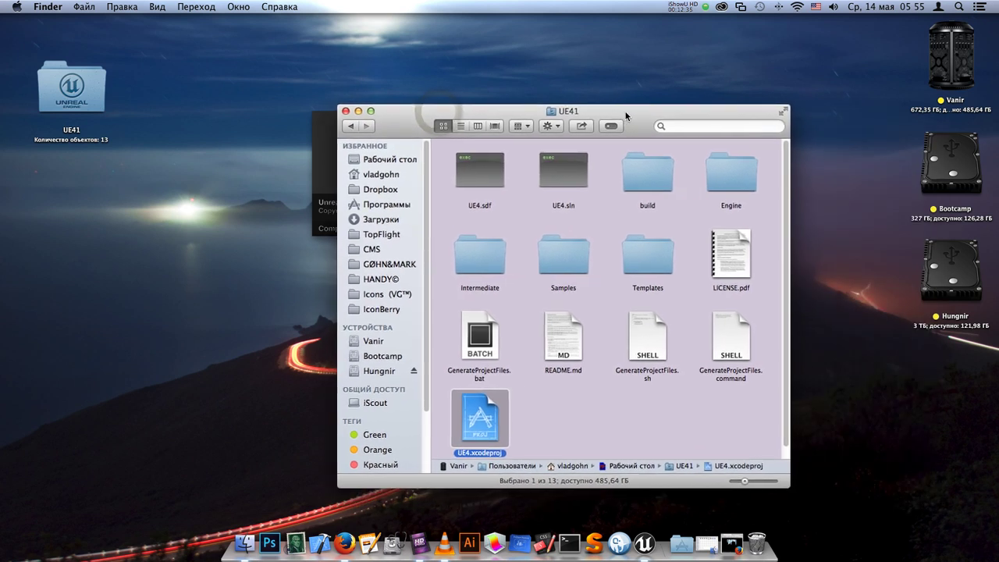
{"action": "left_click_drag", "start_coordinate": [440, 110], "coordinate": [626, 111]}
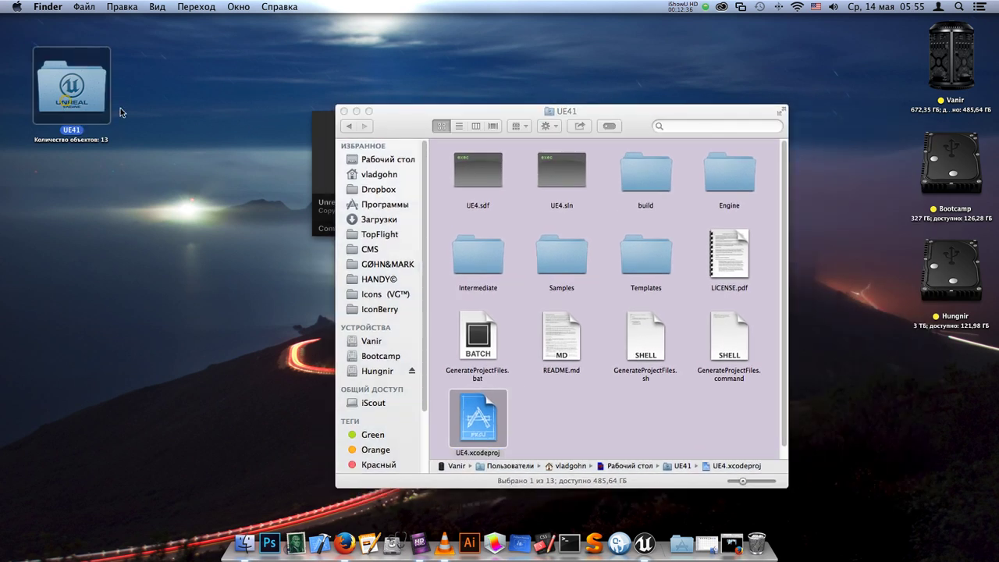
{"action": "mouse_move", "coordinate": [82, 115]}
{"action": "left_mouse_down"}
{"action": "mouse_move", "coordinate": [190, 140]}
{"action": "mouse_move", "coordinate": [236, 132]}
{"action": "left_mouse_up"}
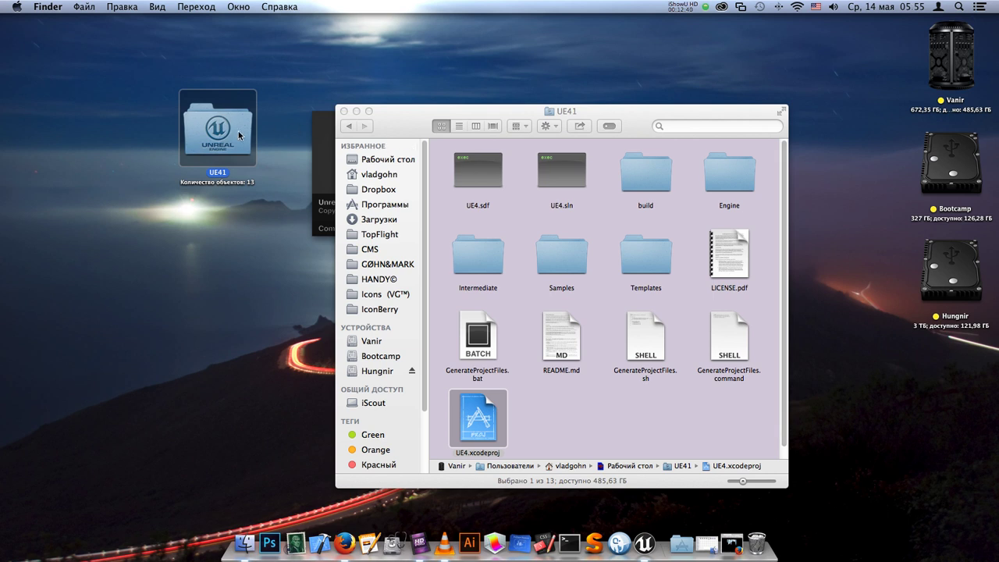
{"action": "key", "text": "Return"}
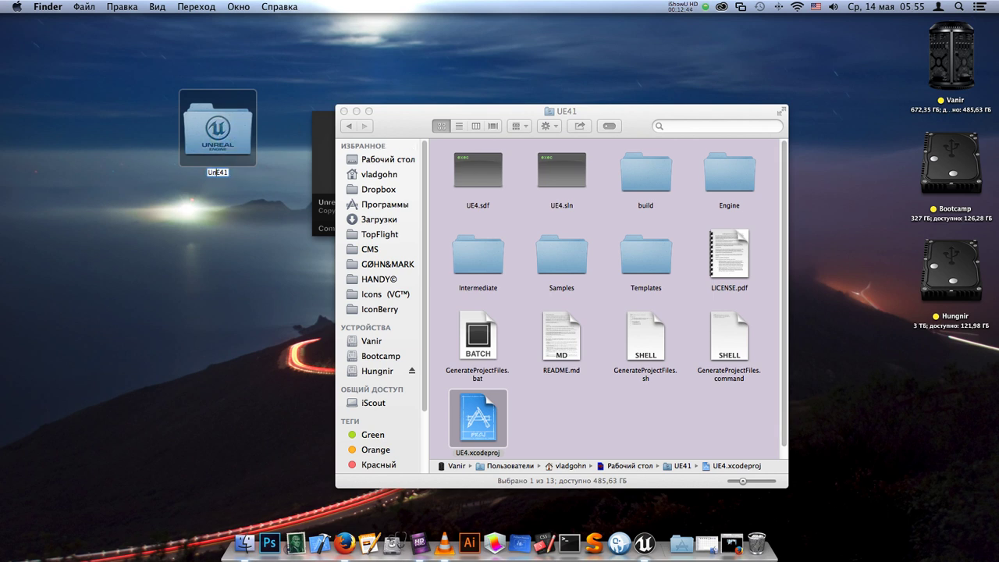
{"action": "type", "text": "real"}
{"action": "key", "text": "Return"}
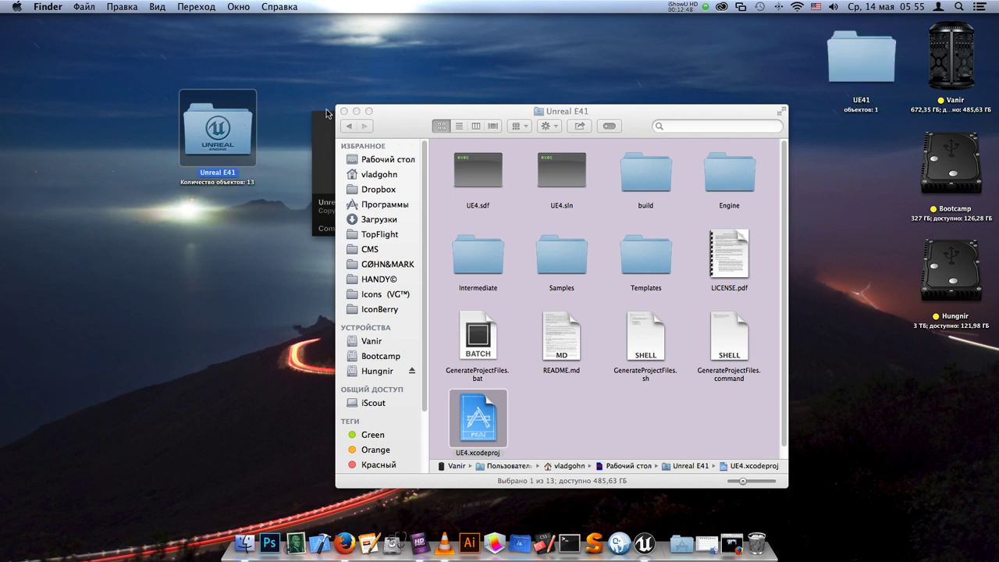
- Open the newly appeared UE41 folder and dismiss the UE4Editor crash dialog
{"action": "left_click", "coordinate": [863, 74]}
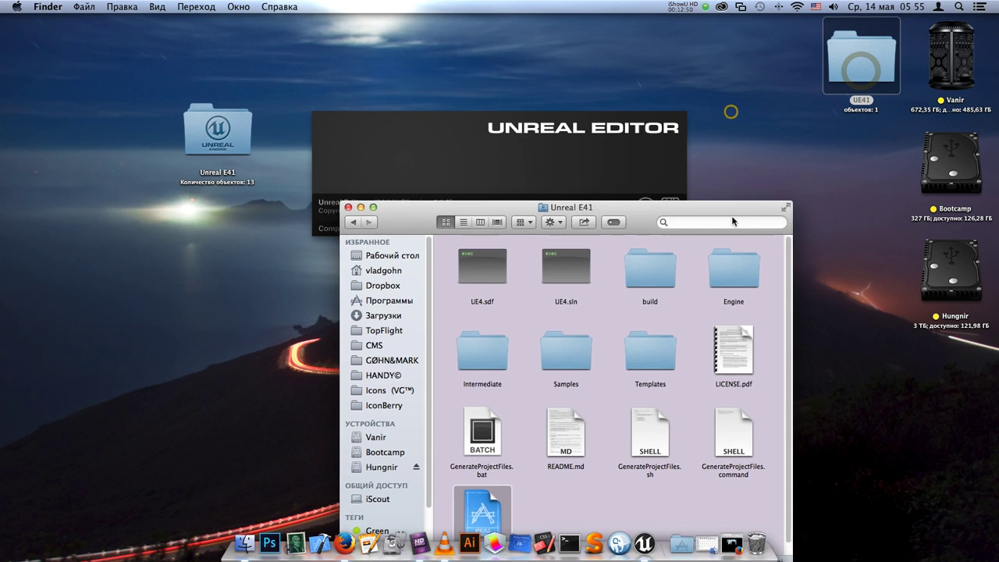
{"action": "left_click_drag", "start_coordinate": [732, 120], "coordinate": [708, 95]}
{"action": "double_click", "coordinate": [880, 75]}
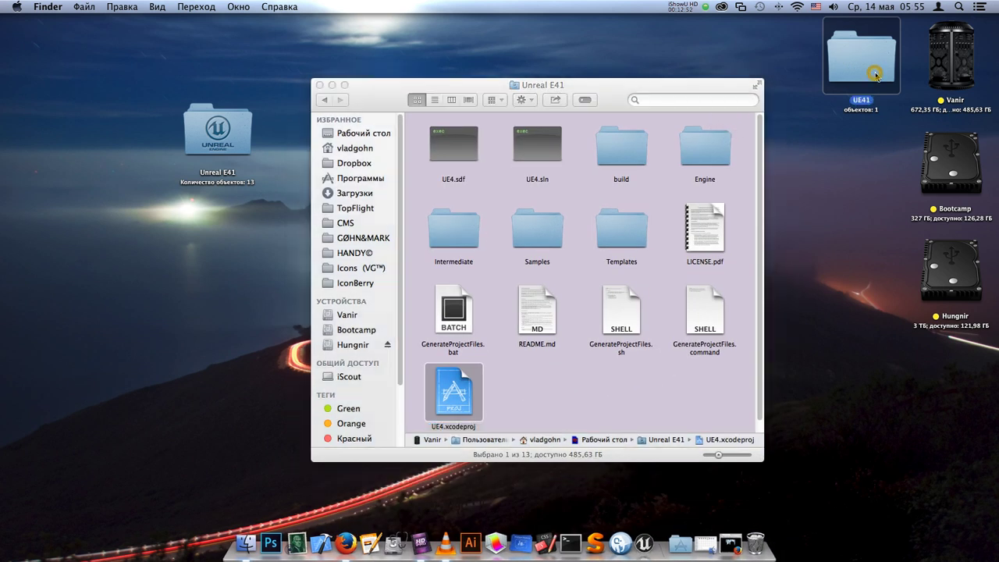
{"action": "left_click", "coordinate": [463, 206]}
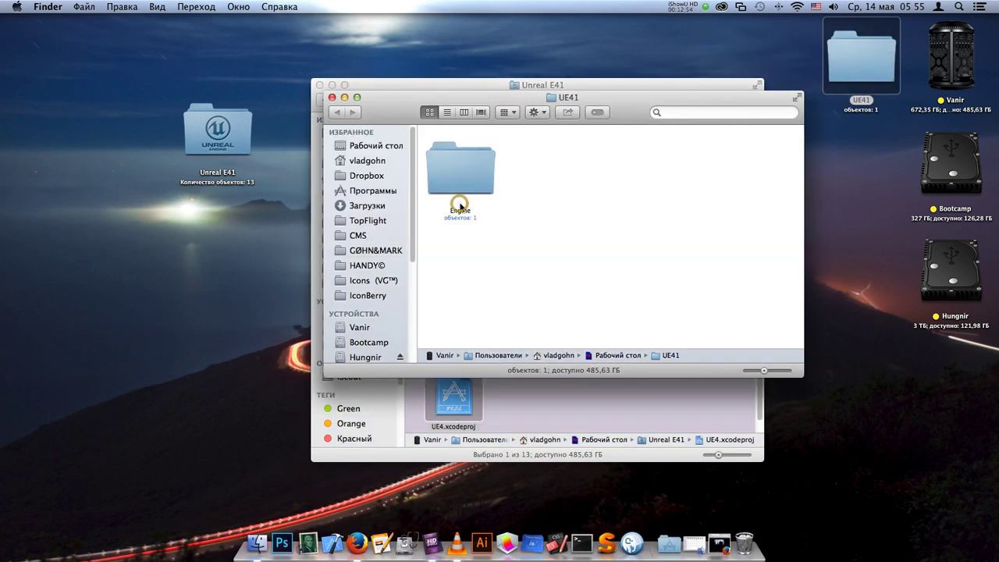
- Rename the Unreal E41 folder back to UE41 and dismiss the name-already-in-use alert
{"action": "left_click", "coordinate": [214, 133]}
{"action": "key", "text": "Return"}
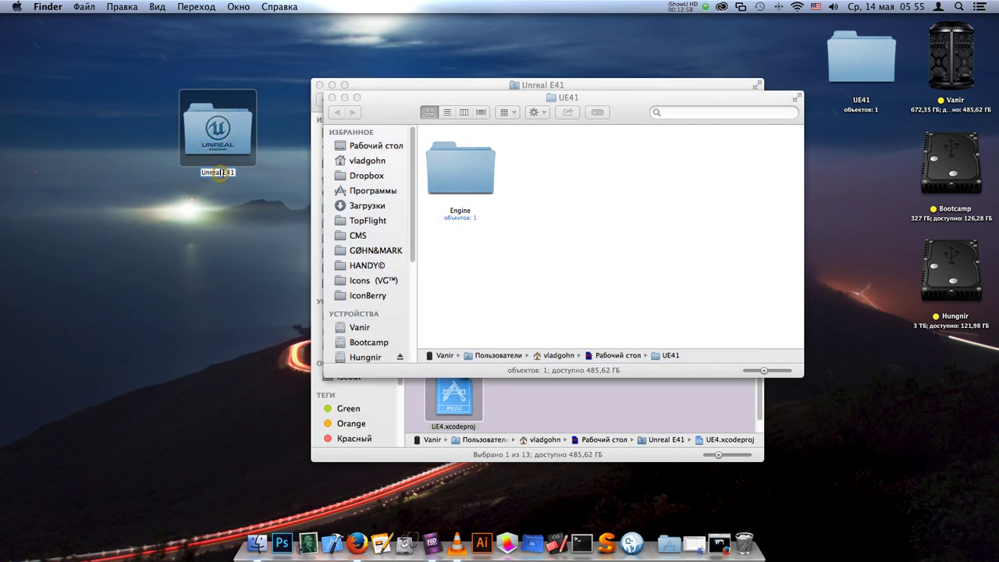
{"action": "left_click", "coordinate": [221, 174]}
{"action": "type", "text": "UE41"}
{"action": "key", "text": "Return"}
{"action": "left_click", "coordinate": [641, 198]}
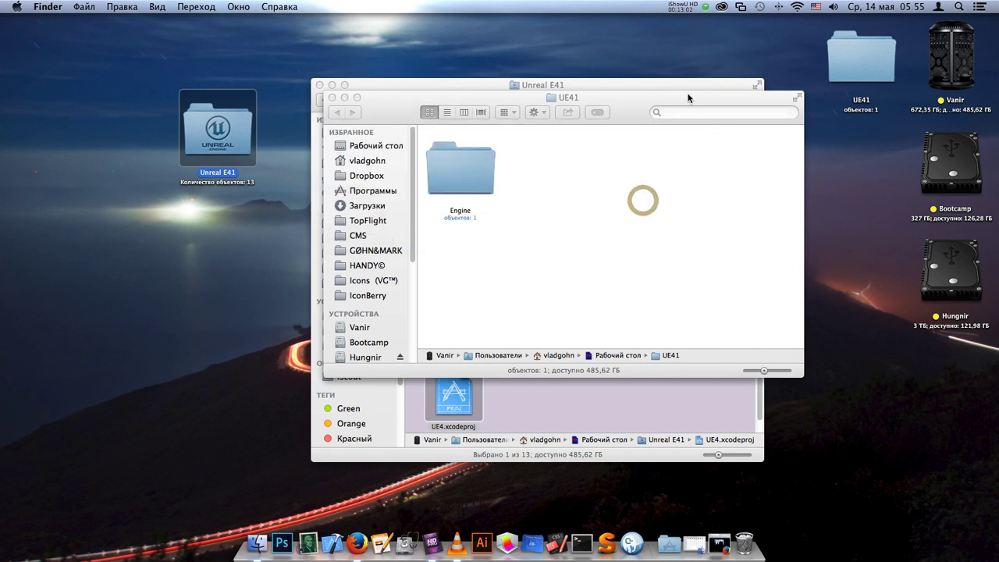
{"action": "left_click", "coordinate": [691, 9]}
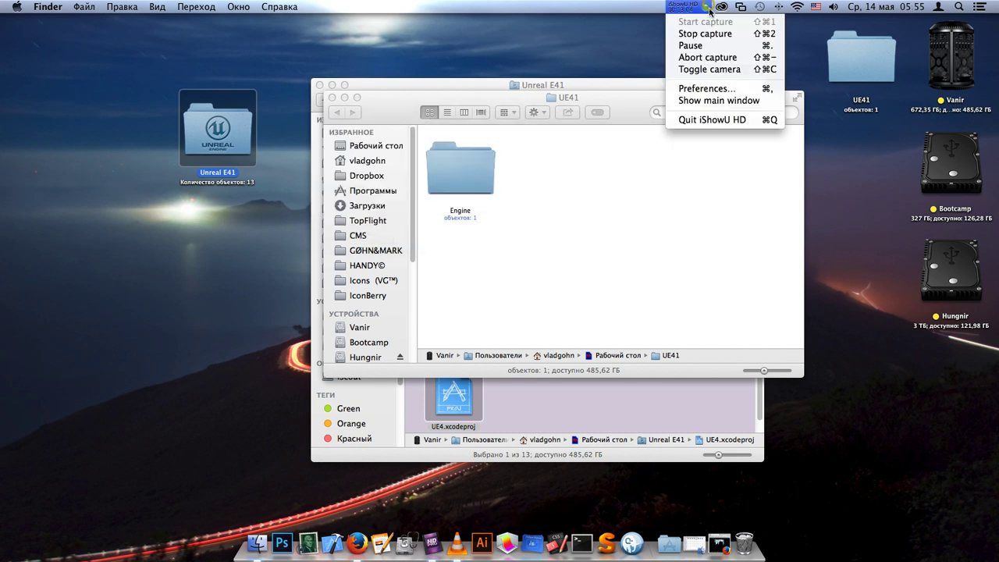
{"action": "left_click", "coordinate": [715, 48]}
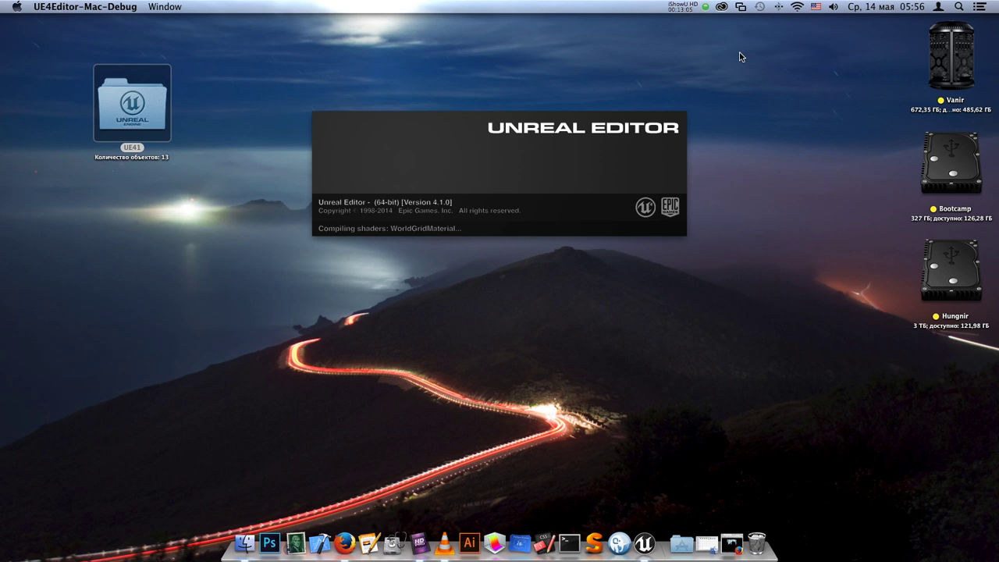
- Move the UE41 folder lower and to the right on the desktop
{"action": "left_click", "coordinate": [133, 114]}
{"action": "left_click_drag", "start_coordinate": [151, 130], "coordinate": [164, 154]}
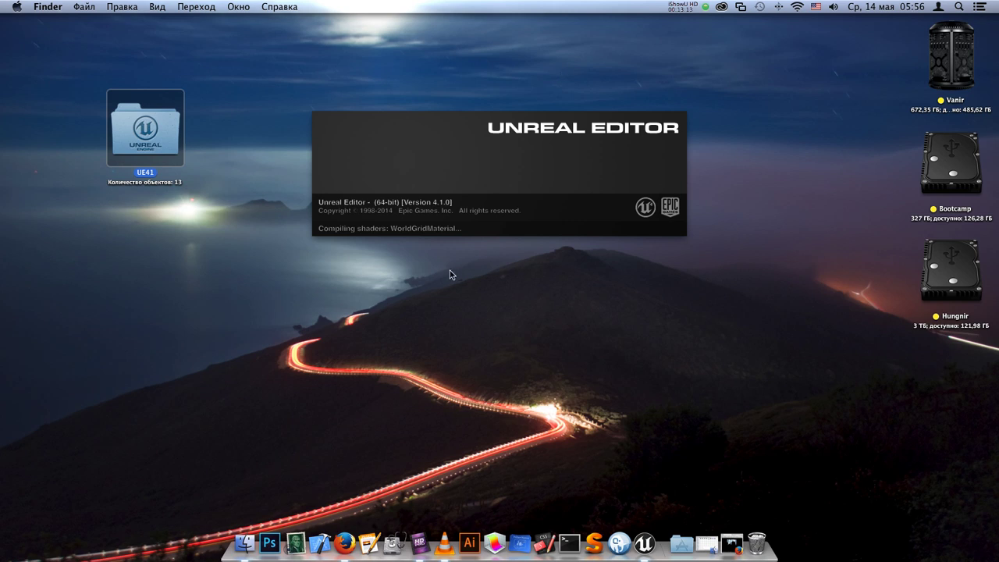
{"action": "left_click_drag", "start_coordinate": [183, 159], "coordinate": [189, 177]}
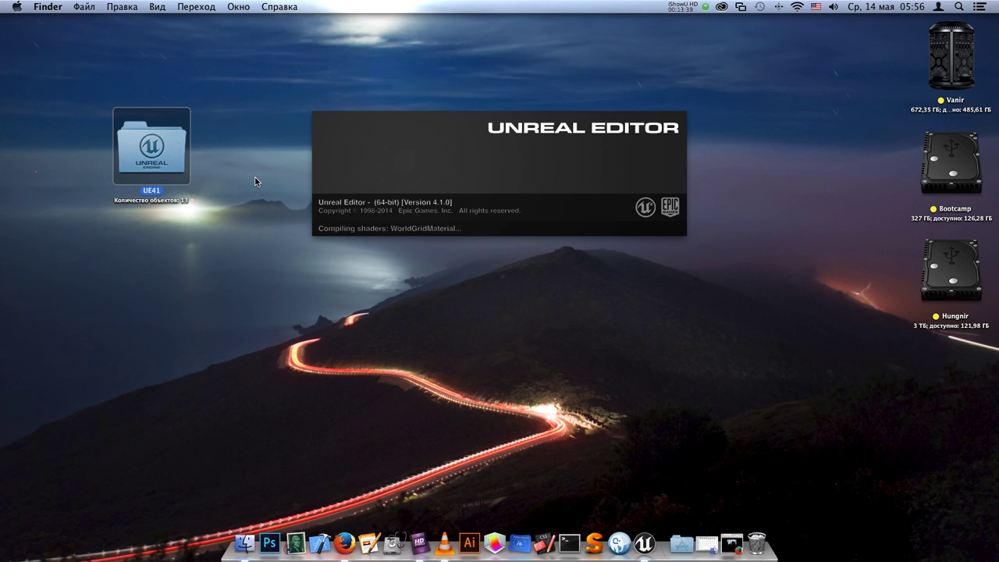
- Wait for the editor splash to finish loading, then reposition the Unreal Project Browser window
{"action": "left_click", "coordinate": [705, 7]}
{"action": "left_click", "coordinate": [710, 47]}
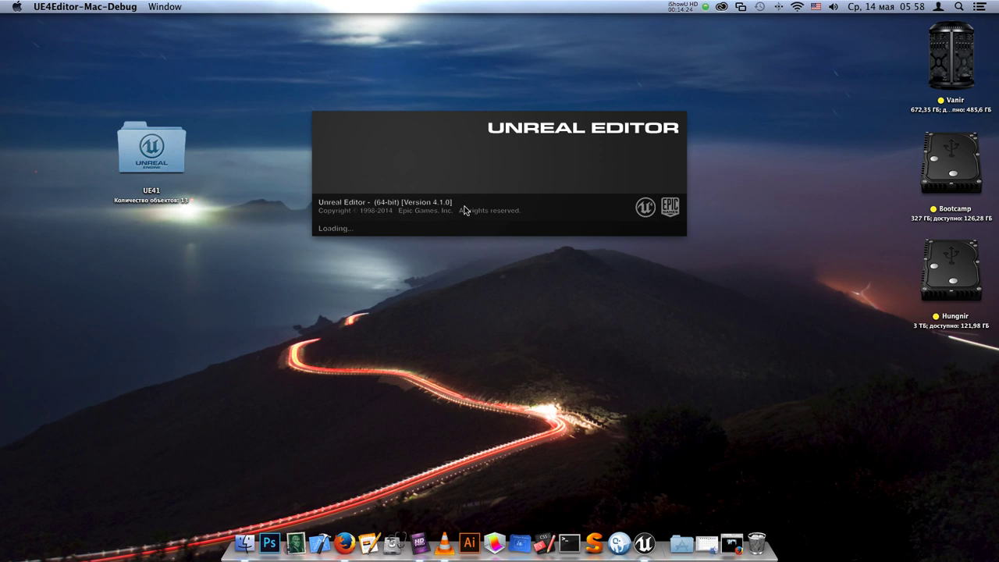
{"action": "left_click", "coordinate": [705, 6]}
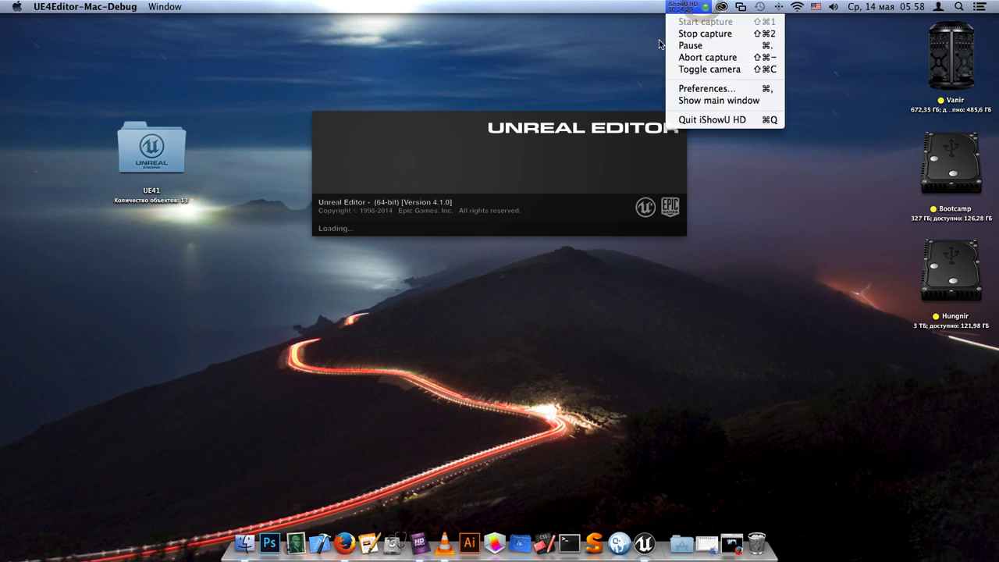
{"action": "left_click", "coordinate": [716, 45]}
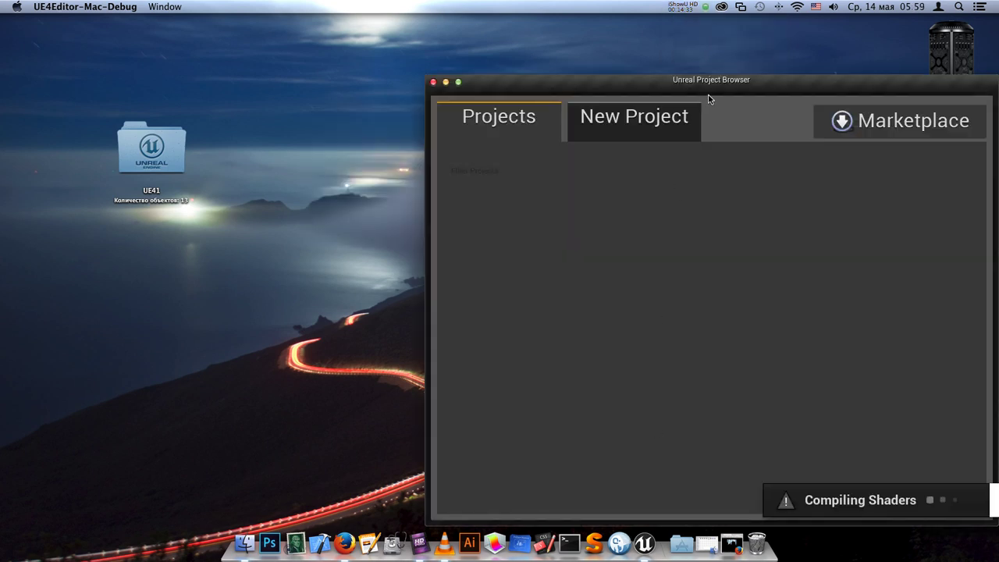
{"action": "left_click_drag", "start_coordinate": [711, 82], "coordinate": [490, 48]}
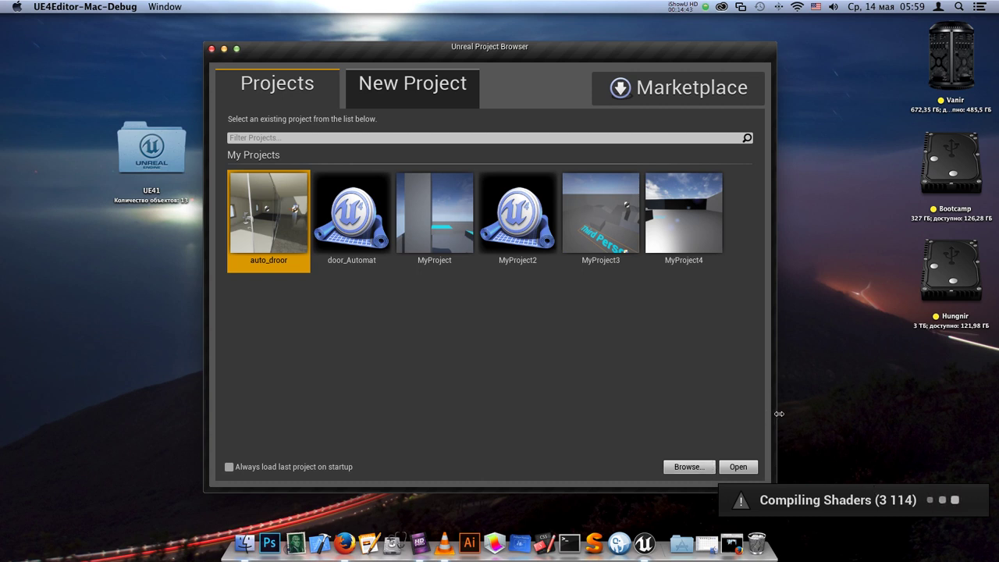
- Narrow and reposition the Project Browser, then open the auto_droor project
{"action": "left_click_drag", "start_coordinate": [776, 412], "coordinate": [667, 410]}
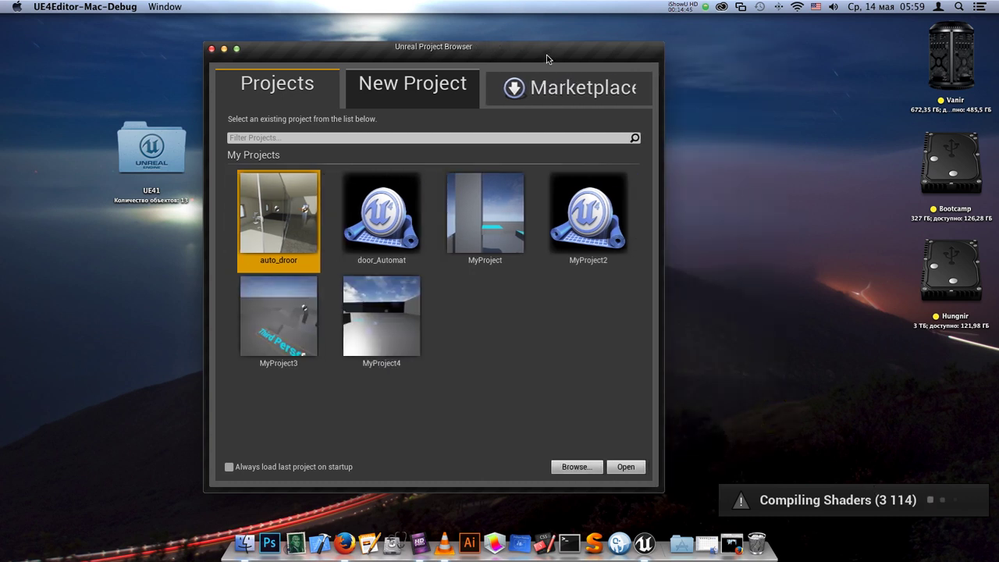
{"action": "left_click_drag", "start_coordinate": [546, 53], "coordinate": [594, 34]}
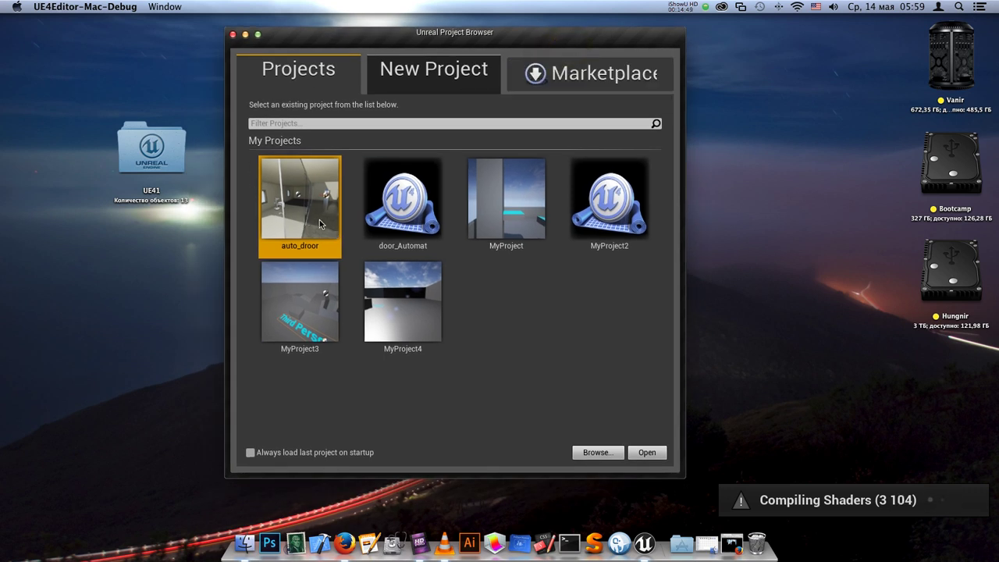
{"action": "left_click", "coordinate": [647, 453]}
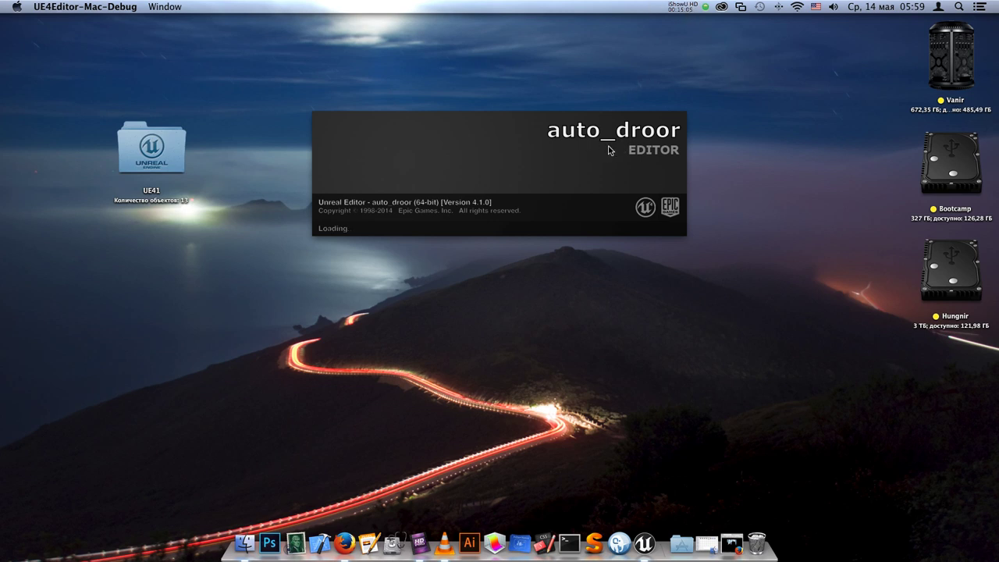
- Wait for auto_droor's door_map level to load with 41 actors and the Welcome Tutorial showing
{"action": "left_click", "coordinate": [705, 5]}
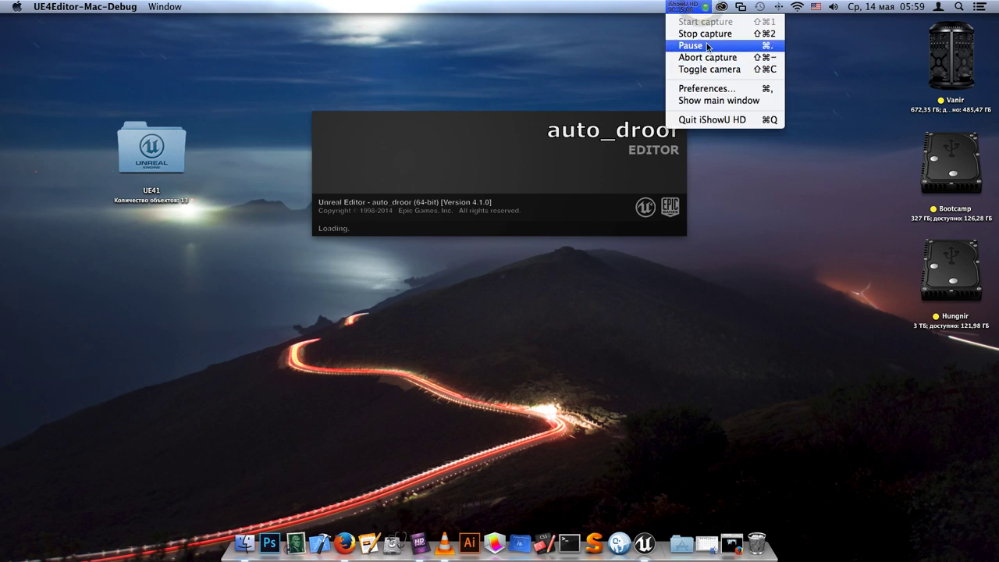
{"action": "left_click", "coordinate": [709, 47]}
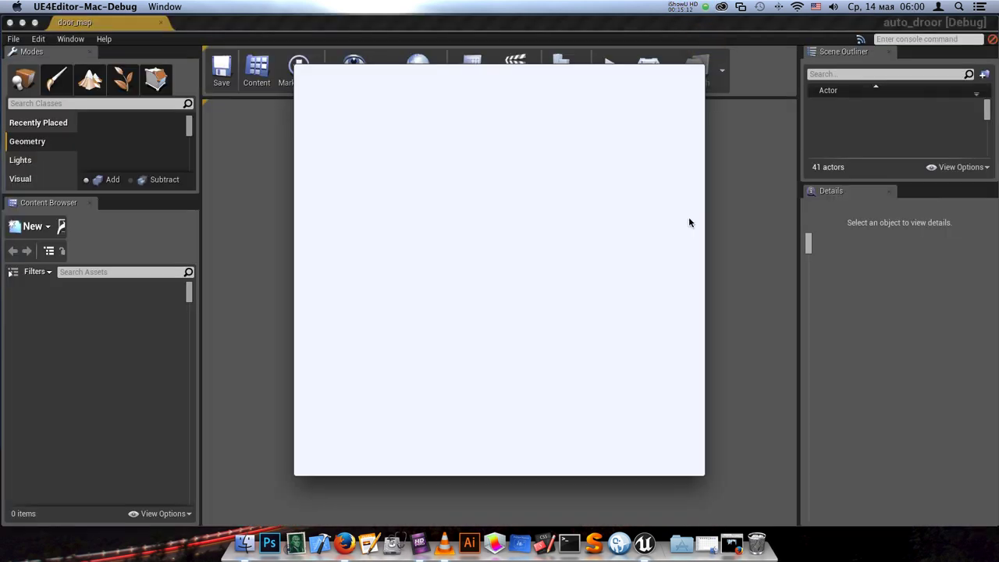
{"action": "left_click", "coordinate": [637, 83]}
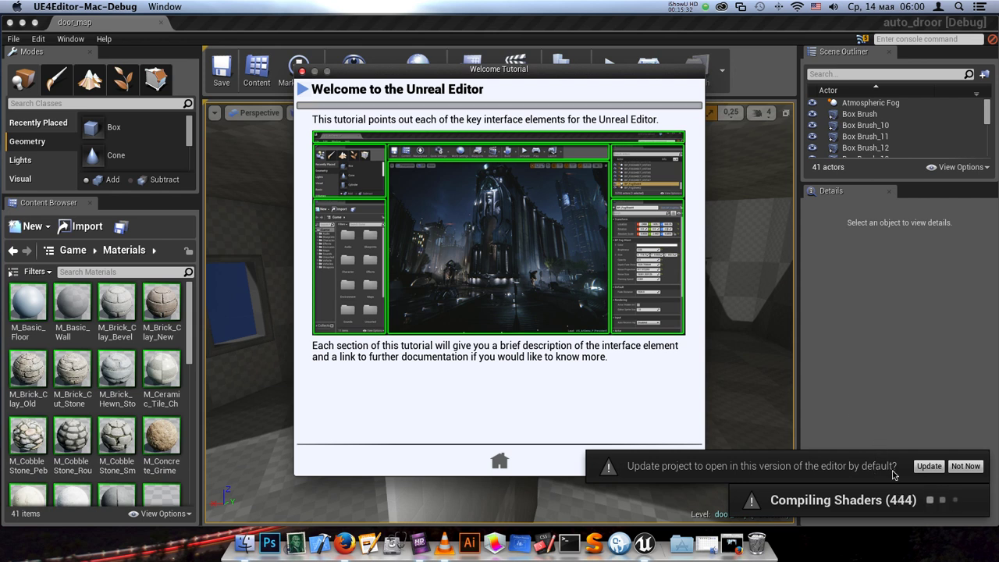
- Choose Not Now on the project update, then page through and close the Welcome Tutorial
{"action": "left_click", "coordinate": [968, 466]}
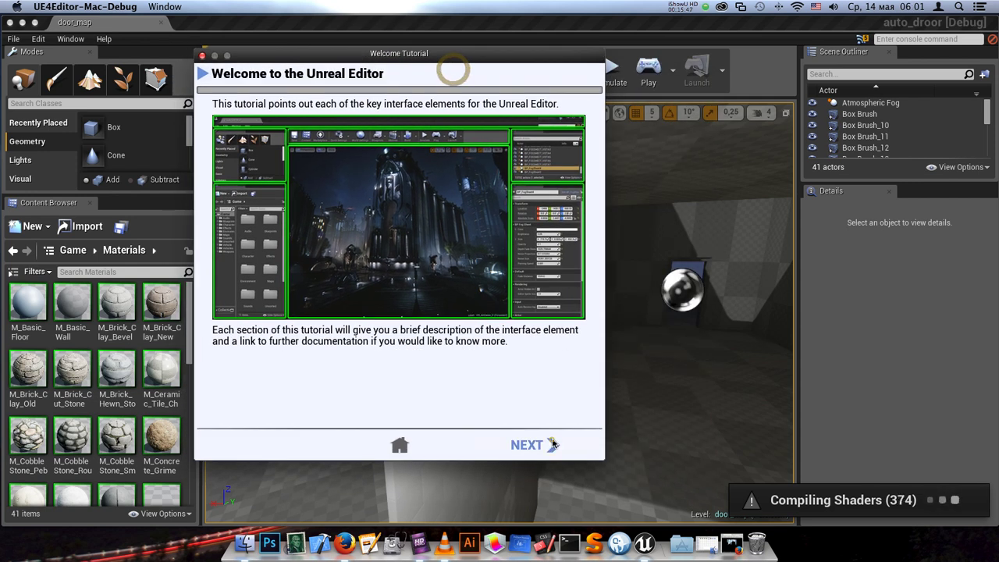
{"action": "left_click", "coordinate": [542, 446]}
{"action": "left_click", "coordinate": [541, 449]}
{"action": "left_click", "coordinate": [541, 449]}
{"action": "left_click", "coordinate": [542, 449]}
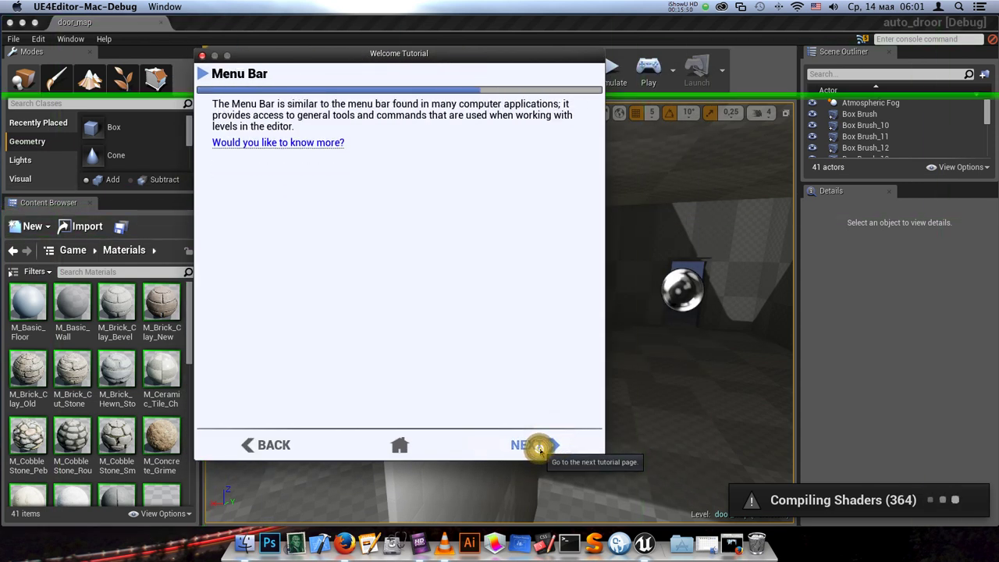
{"action": "left_click", "coordinate": [541, 448]}
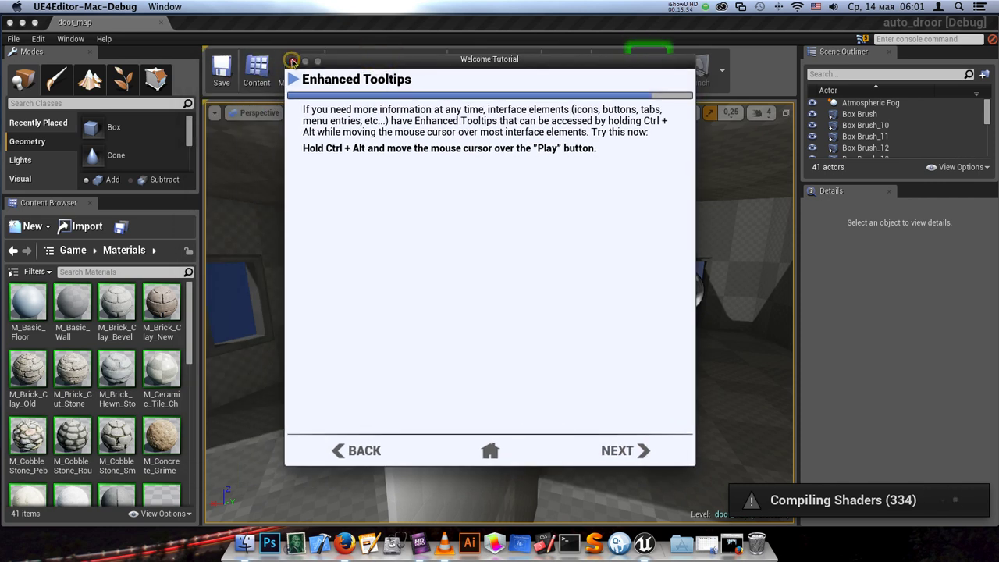
{"action": "left_click", "coordinate": [293, 61]}
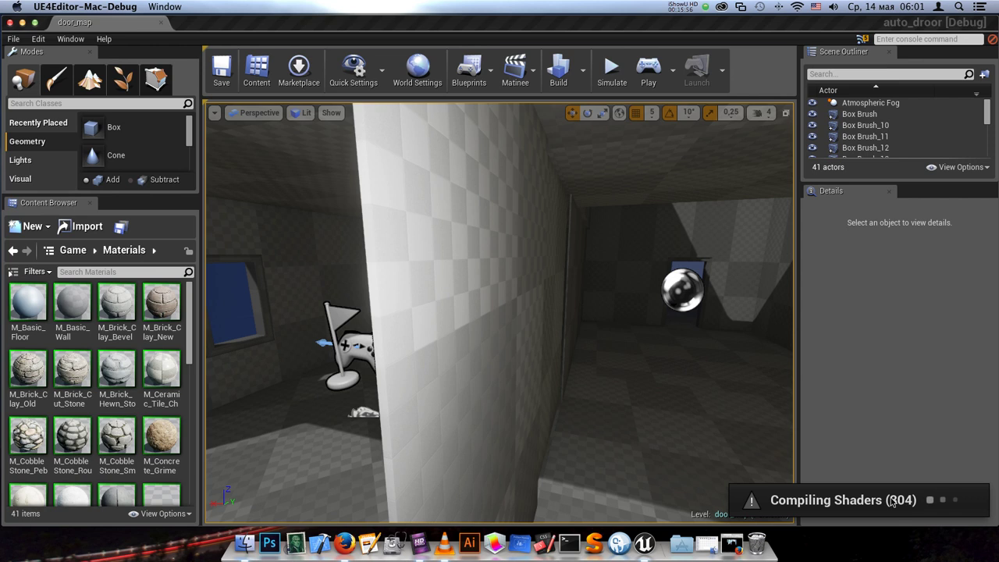
{"action": "mouse_move", "coordinate": [493, 361]}
{"action": "left_mouse_down"}
{"action": "mouse_move", "coordinate": [547, 352]}
{"action": "mouse_move", "coordinate": [494, 336]}
{"action": "mouse_move", "coordinate": [494, 374]}
{"action": "mouse_move", "coordinate": [500, 344]}
{"action": "mouse_move", "coordinate": [512, 344]}
{"action": "left_mouse_up"}
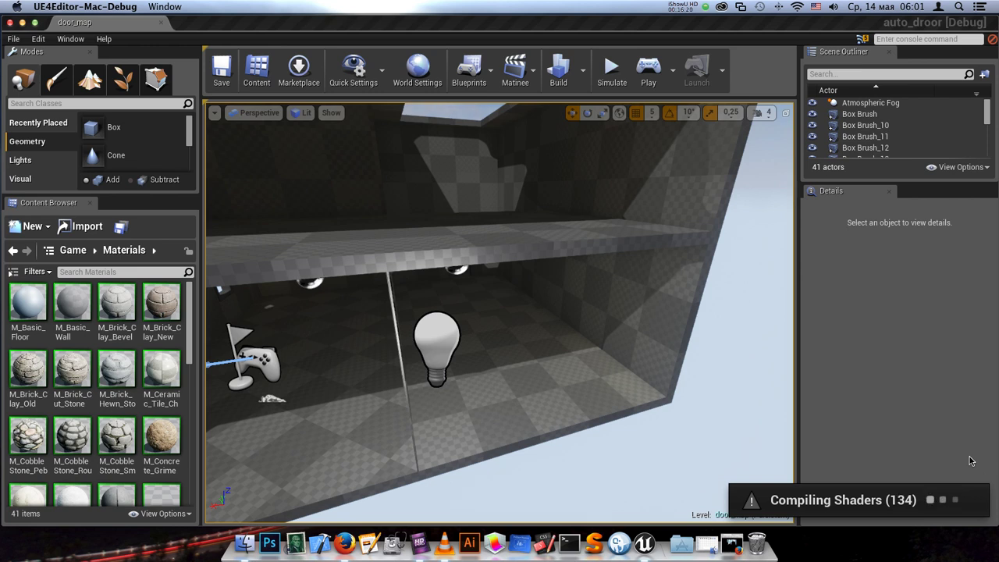
- Start building door_map's lighting, cancel it at 0%, and minimize the editor
{"action": "left_click", "coordinate": [705, 8]}
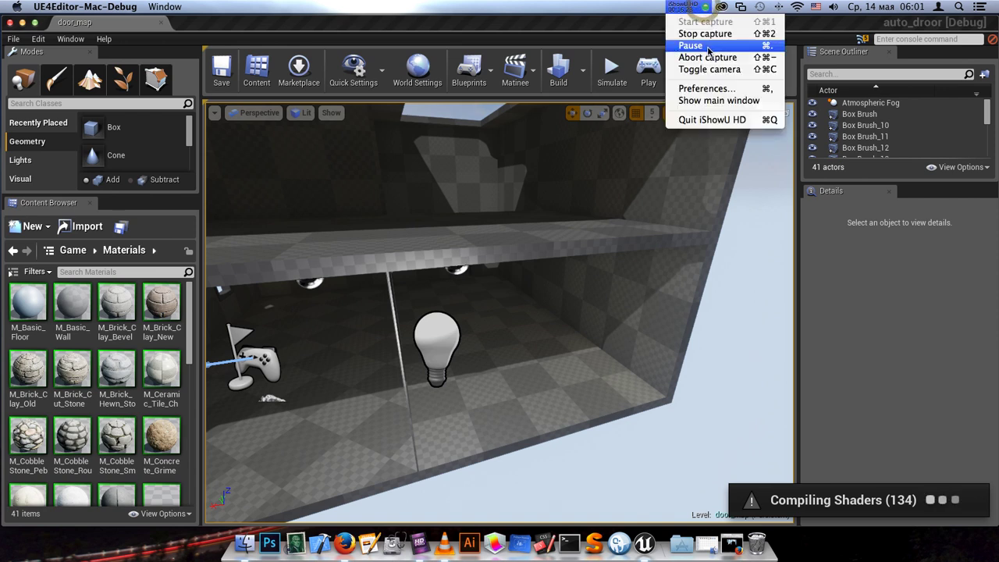
{"action": "left_click", "coordinate": [691, 45]}
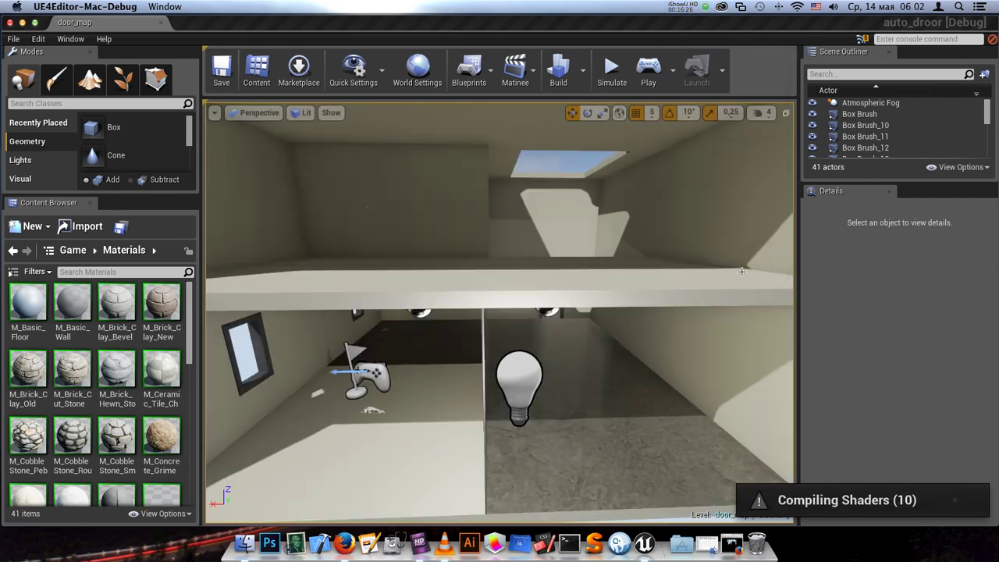
{"action": "left_click_drag", "start_coordinate": [635, 435], "coordinate": [613, 367]}
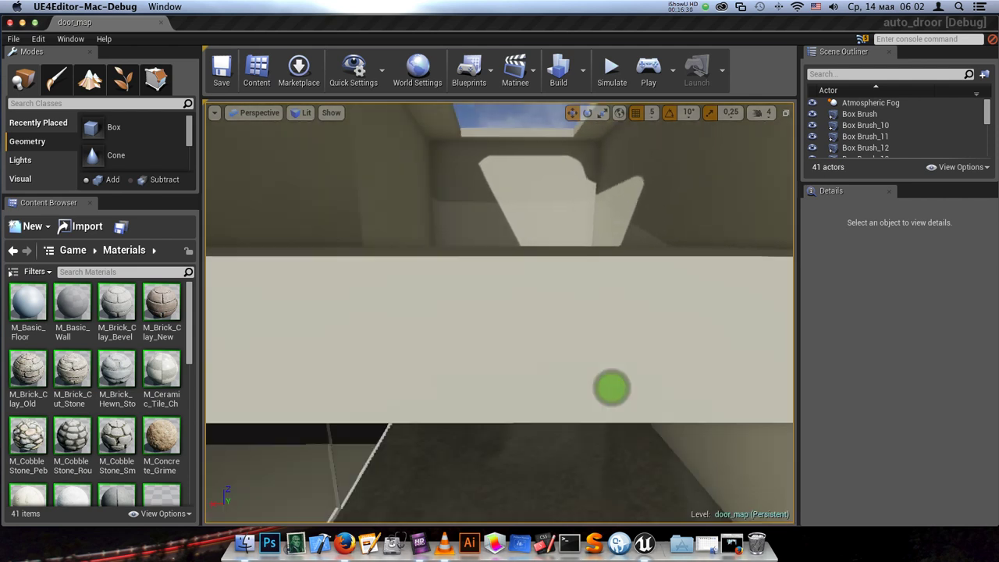
{"action": "left_click", "coordinate": [566, 74]}
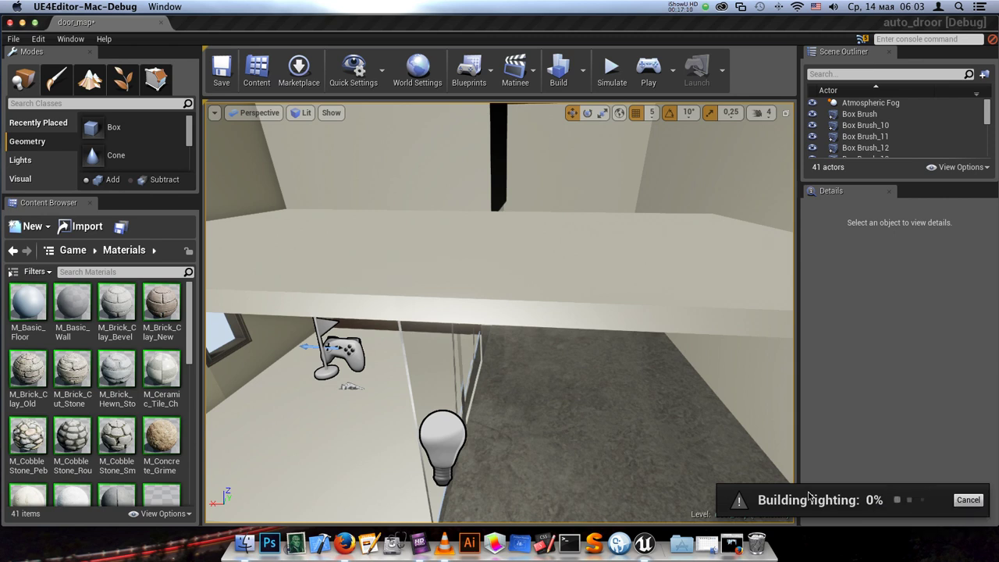
{"action": "left_click", "coordinate": [966, 501]}
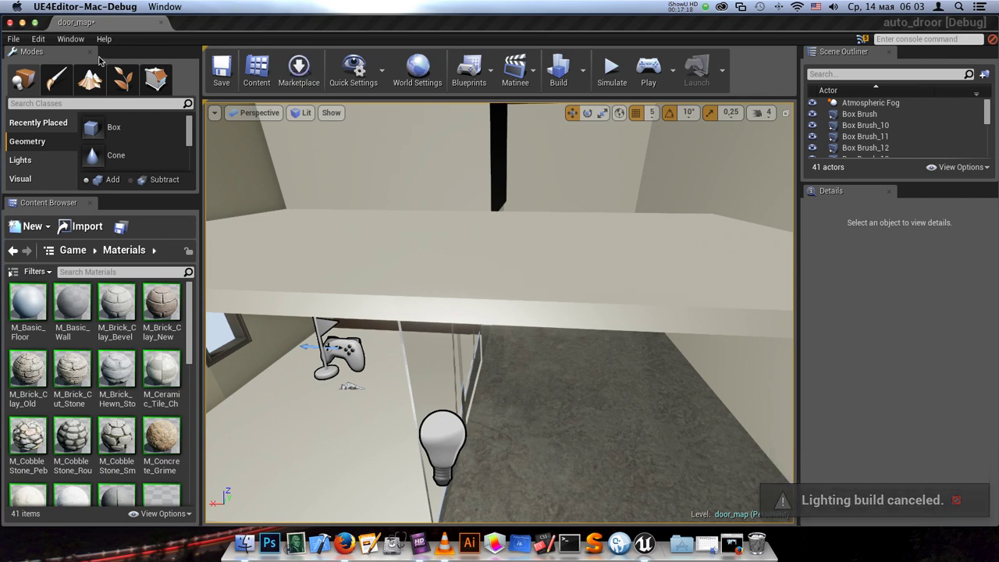
{"action": "left_click", "coordinate": [24, 24]}
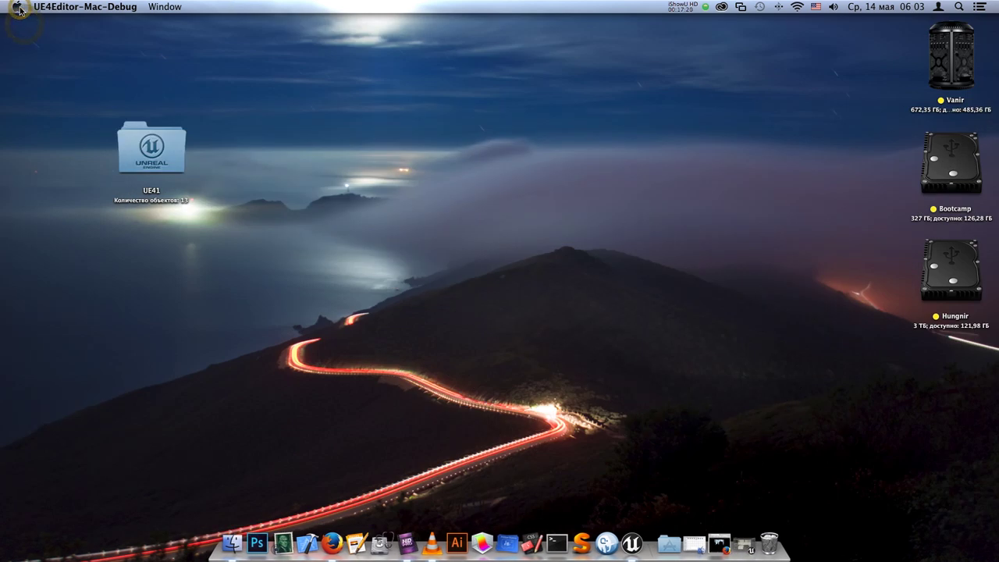
- Open System Preferences to the Security & Privacy settings
{"action": "left_click", "coordinate": [15, 6]}
{"action": "left_click", "coordinate": [32, 65]}
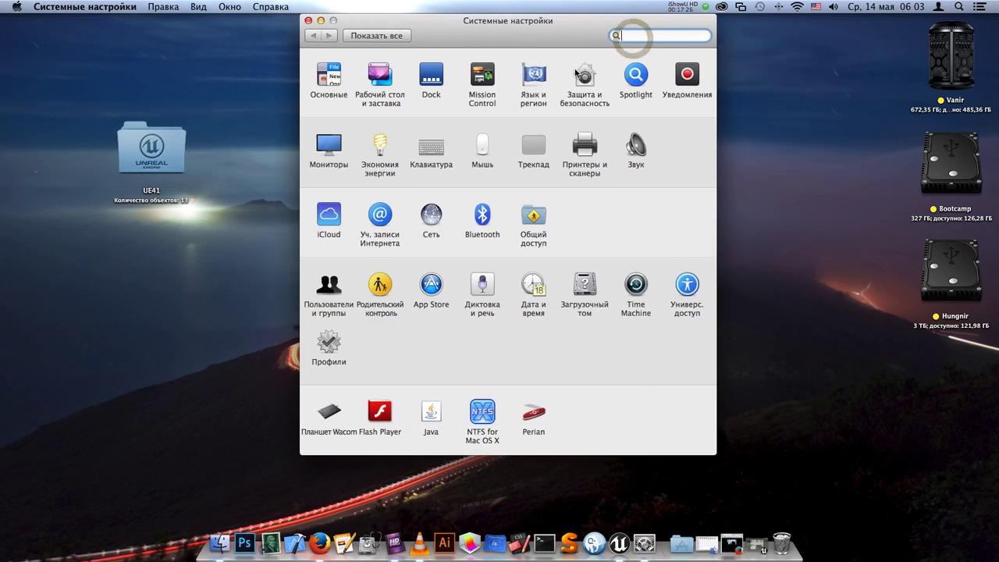
{"action": "left_click", "coordinate": [582, 73]}
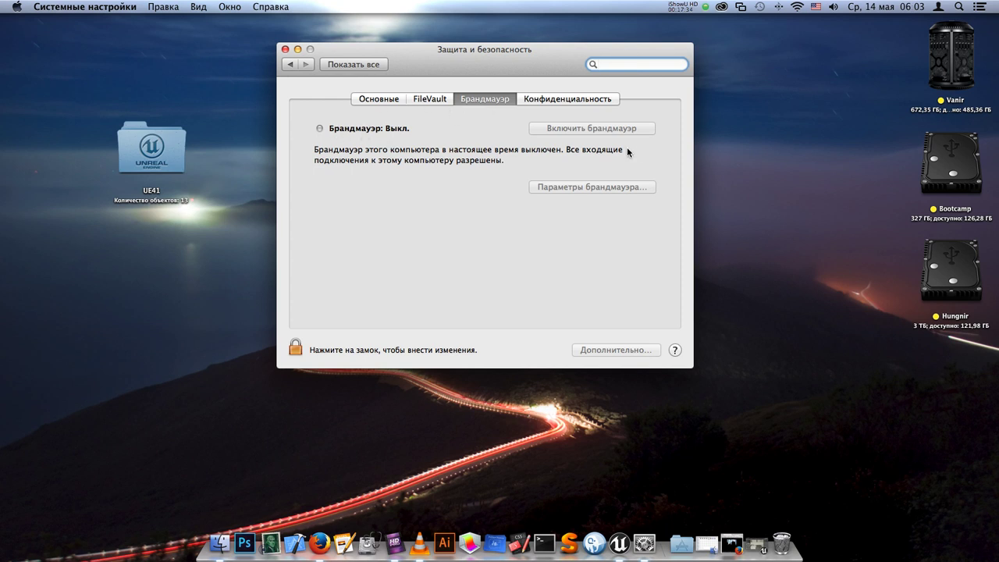
- Unlock the settings with the account password and turn the firewall on
{"action": "left_click", "coordinate": [295, 347]}
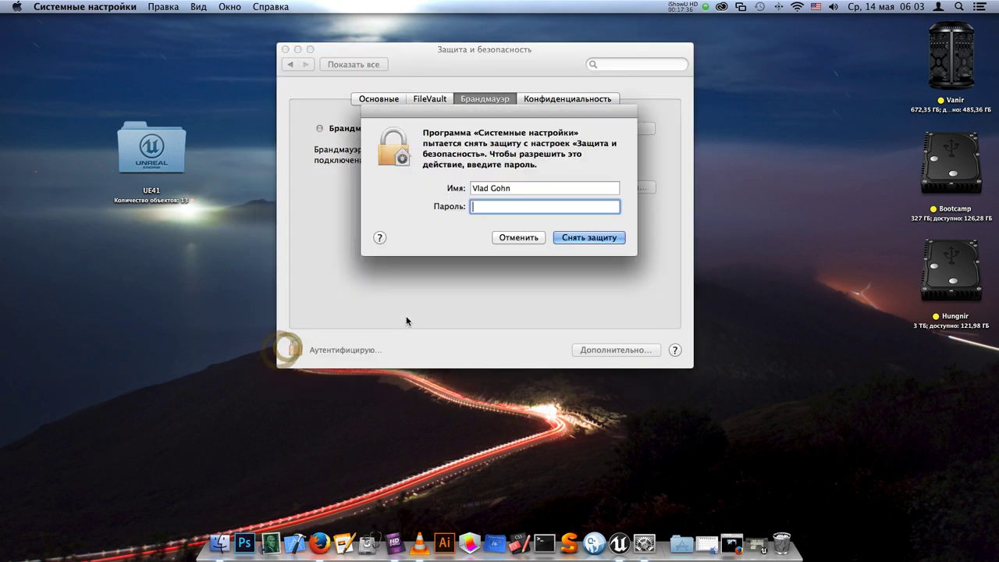
{"action": "type", "text": "•••••••"}
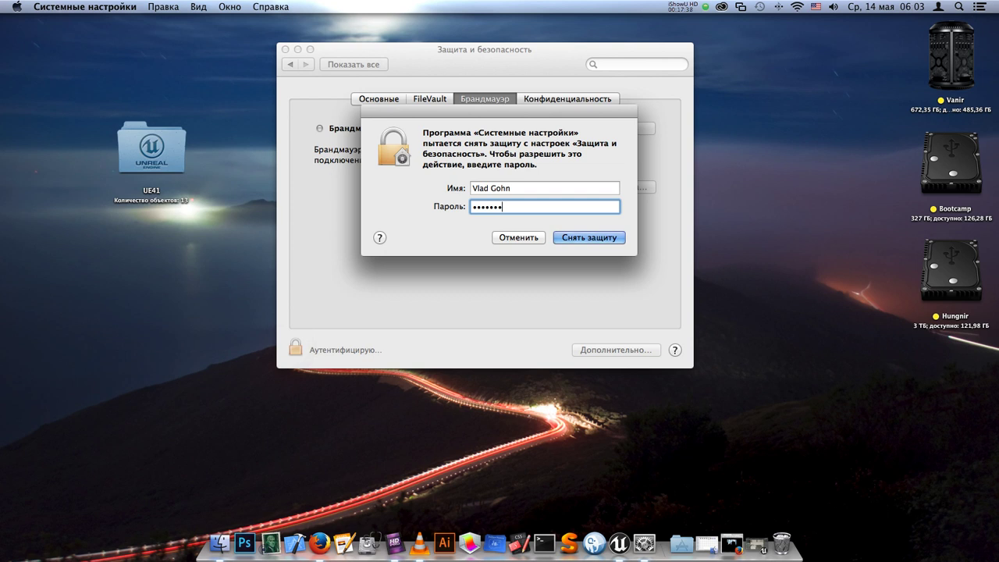
{"action": "key", "text": "Return"}
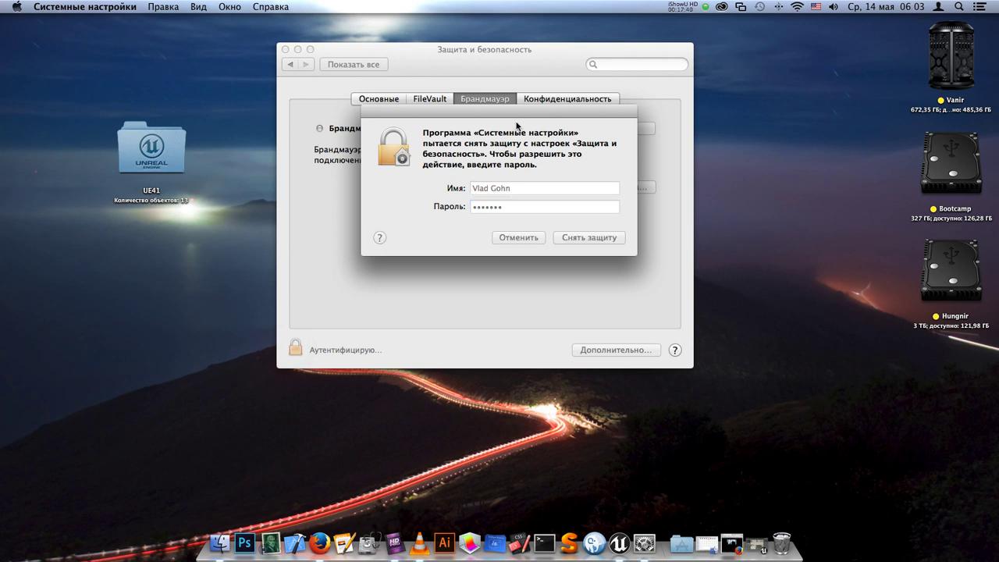
{"action": "left_click", "coordinate": [586, 129]}
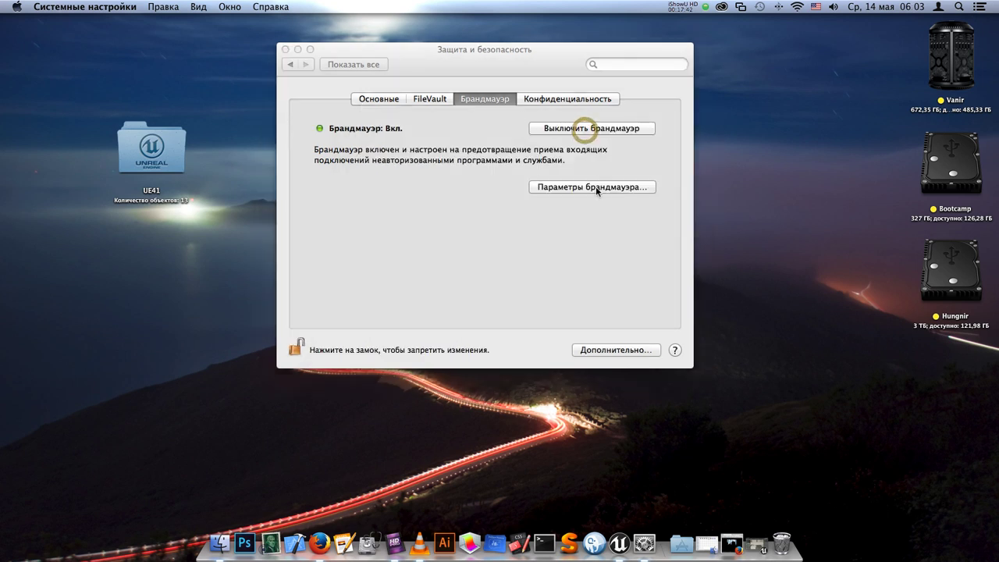
- In Firewall Options, add UnrealLightmass to the apps allowed incoming connections
{"action": "left_click", "coordinate": [611, 207]}
{"action": "left_click", "coordinate": [605, 191]}
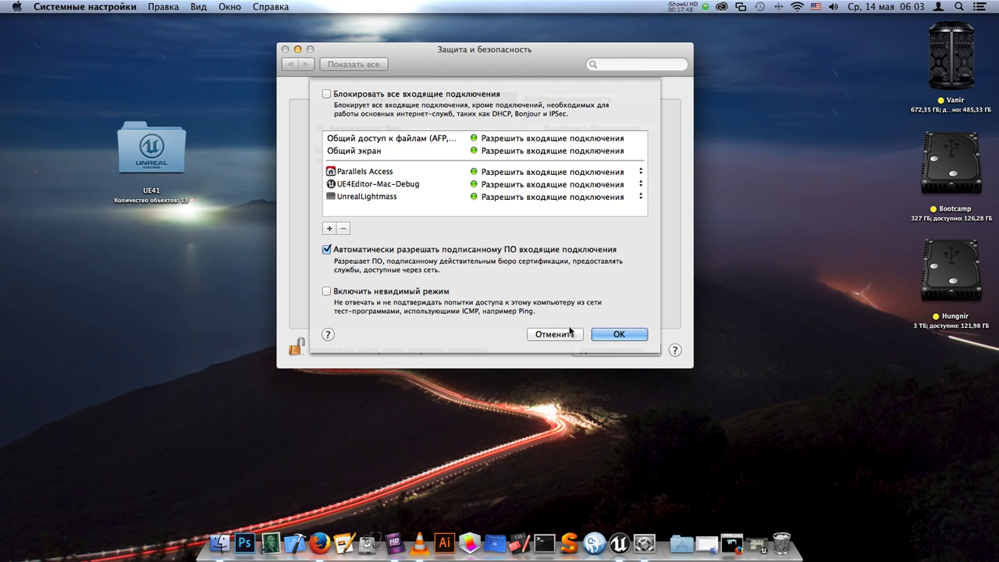
{"action": "left_click", "coordinate": [570, 331]}
{"action": "left_click", "coordinate": [593, 187]}
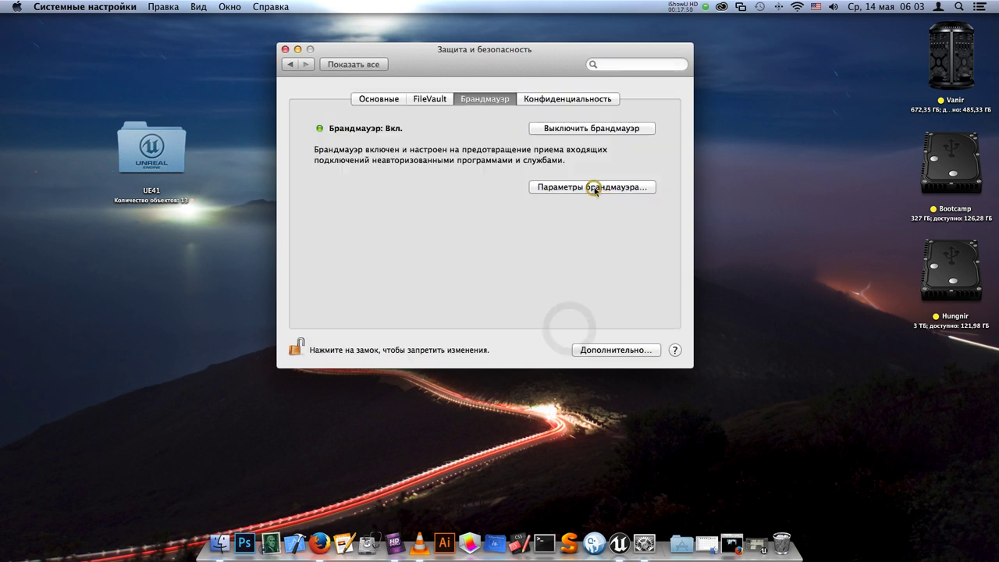
{"action": "left_click", "coordinate": [329, 228]}
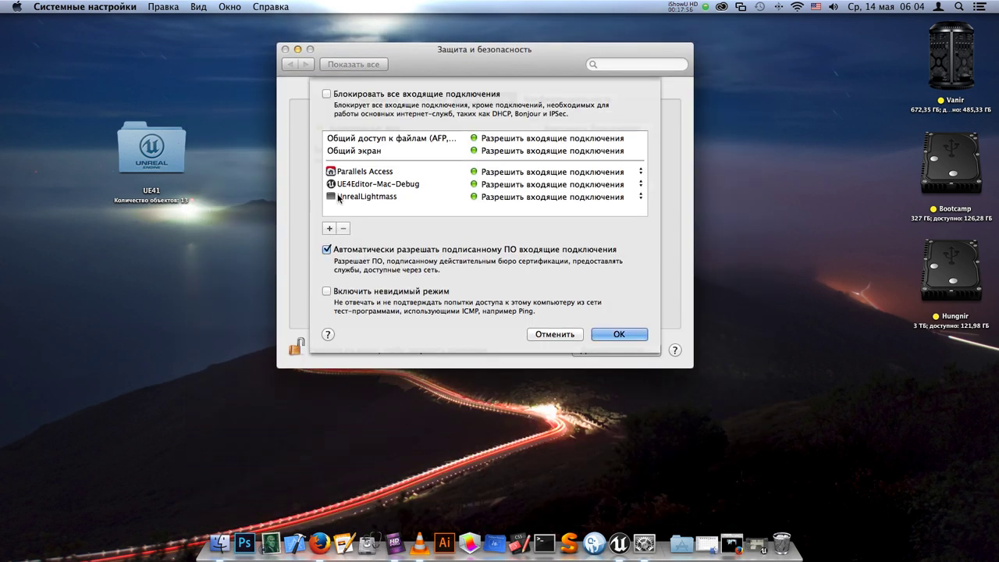
{"action": "left_click", "coordinate": [332, 197]}
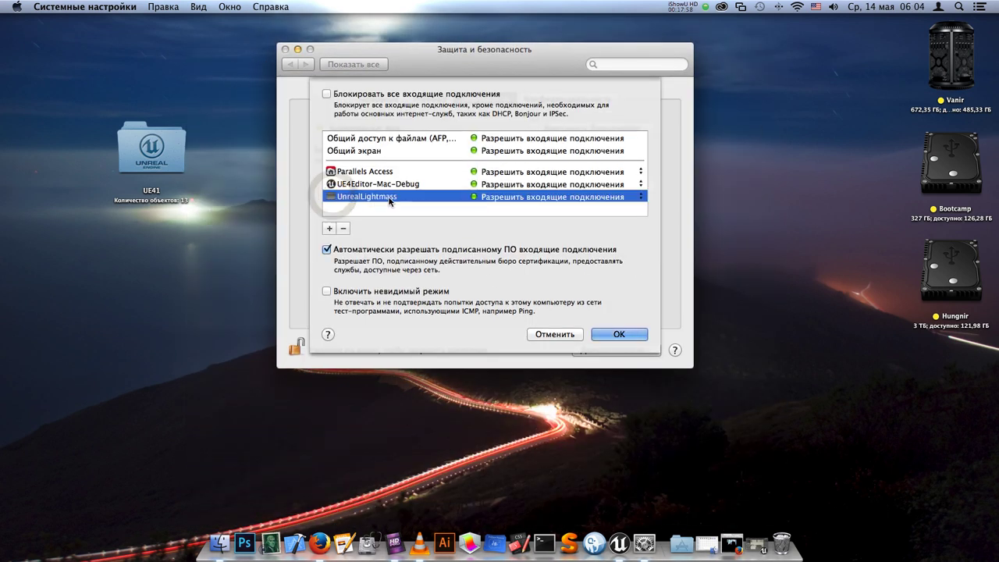
{"action": "double_click", "coordinate": [151, 150]}
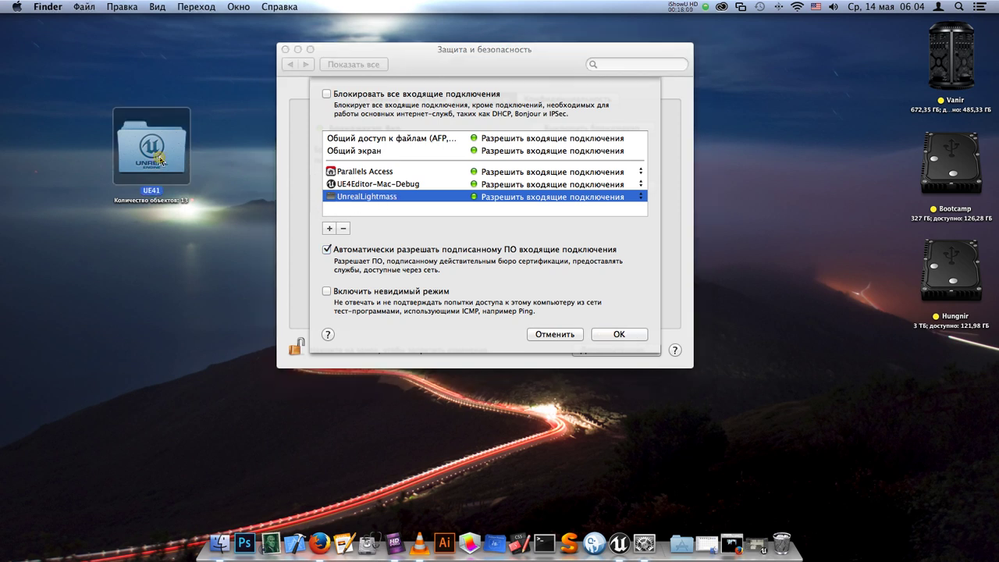
- Open UE41 > Engine > Binaries > Mac in Finder and select UnrealLightmass
{"action": "left_click_drag", "start_coordinate": [609, 54], "coordinate": [597, 37]}
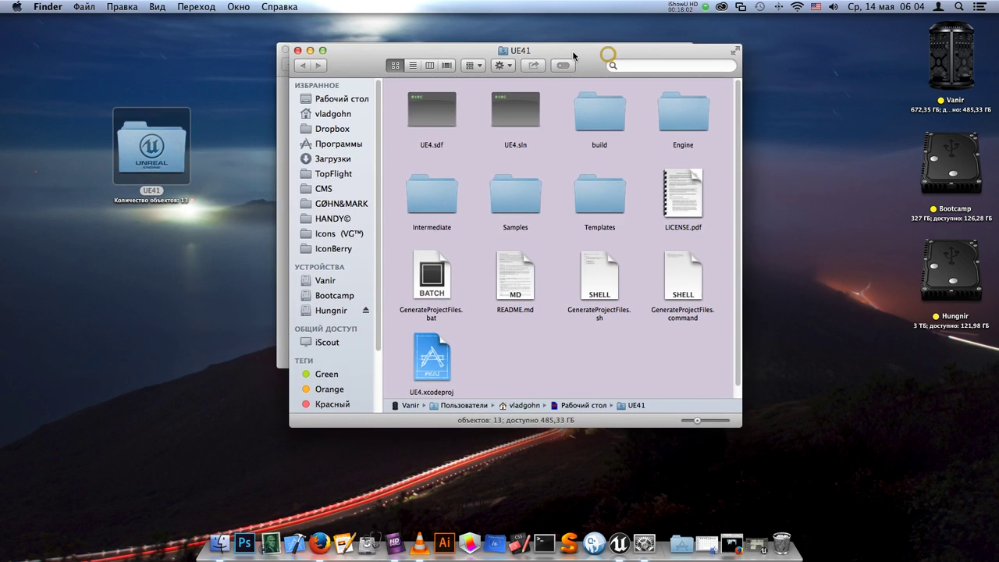
{"action": "double_click", "coordinate": [675, 90]}
{"action": "mouse_move", "coordinate": [640, 40]}
{"action": "left_mouse_down"}
{"action": "mouse_move", "coordinate": [648, 67]}
{"action": "mouse_move", "coordinate": [636, 83]}
{"action": "left_mouse_up"}
{"action": "double_click", "coordinate": [456, 135]}
{"action": "double_click", "coordinate": [640, 138]}
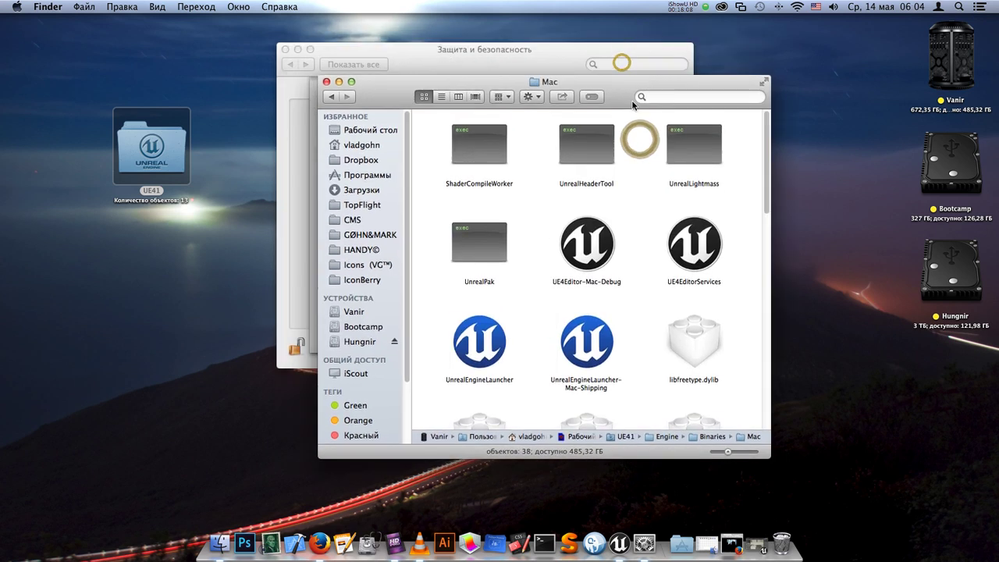
{"action": "left_click", "coordinate": [693, 141]}
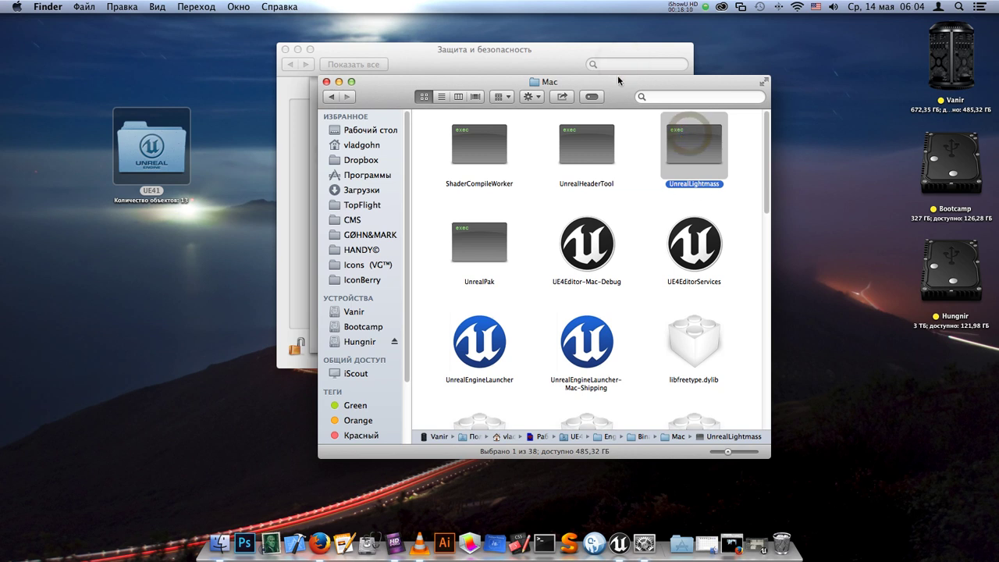
- Drag UnrealLightmass into the firewall list, cancel, turn the firewall off, and close System Preferences
{"action": "left_click_drag", "start_coordinate": [618, 78], "coordinate": [715, 199]}
{"action": "left_click", "coordinate": [344, 227]}
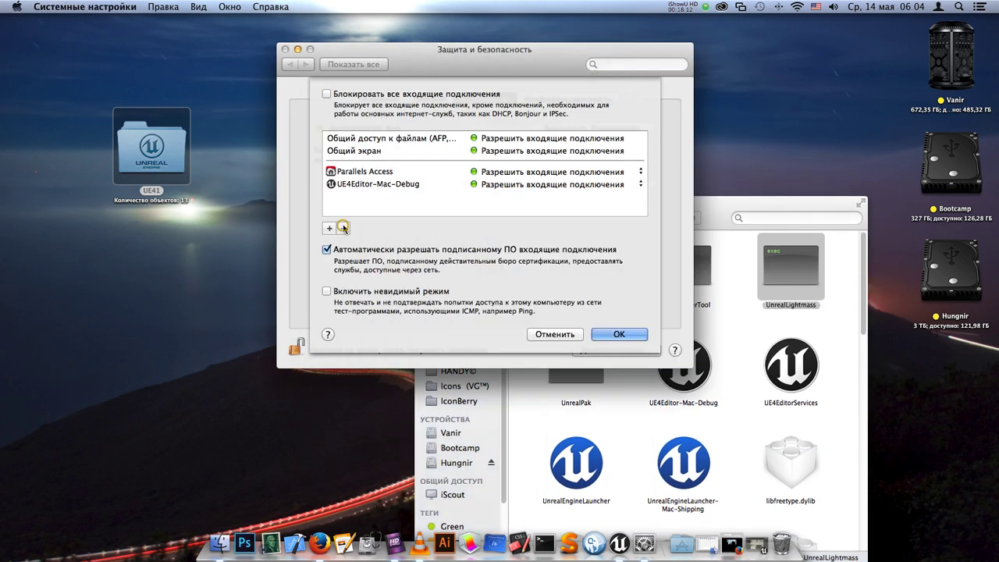
{"action": "left_click_drag", "start_coordinate": [791, 269], "coordinate": [374, 206]}
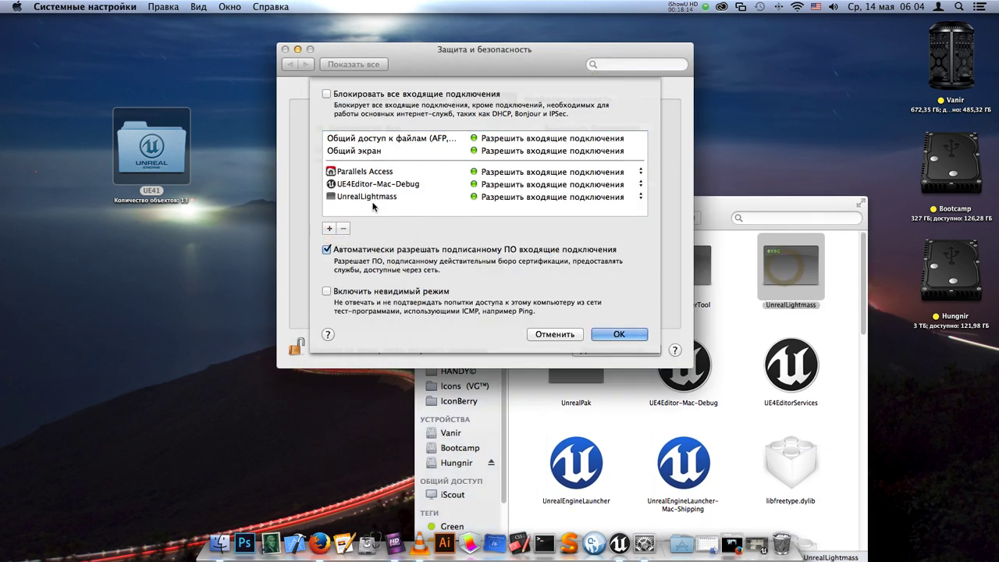
{"action": "left_click", "coordinate": [372, 200]}
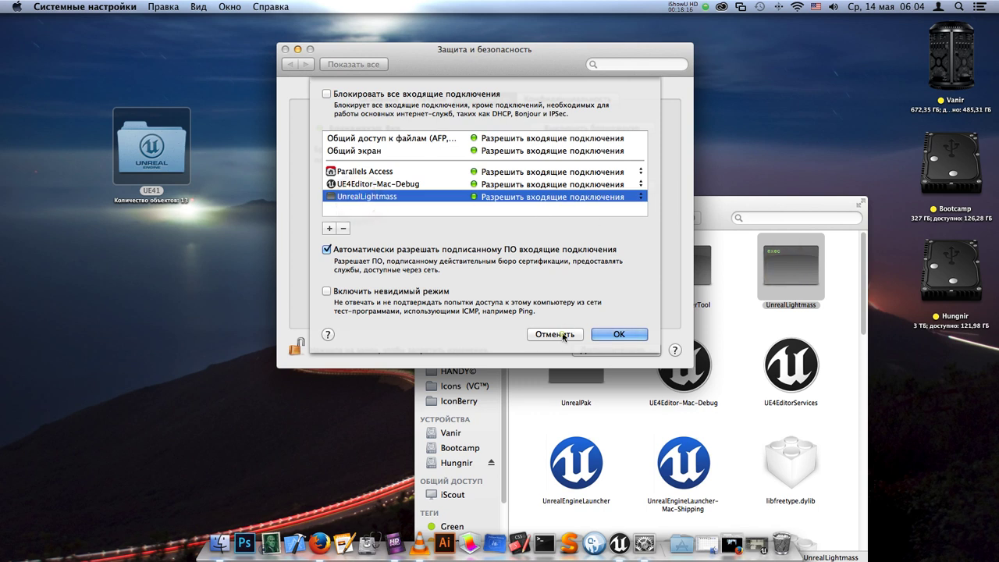
{"action": "left_click", "coordinate": [562, 335]}
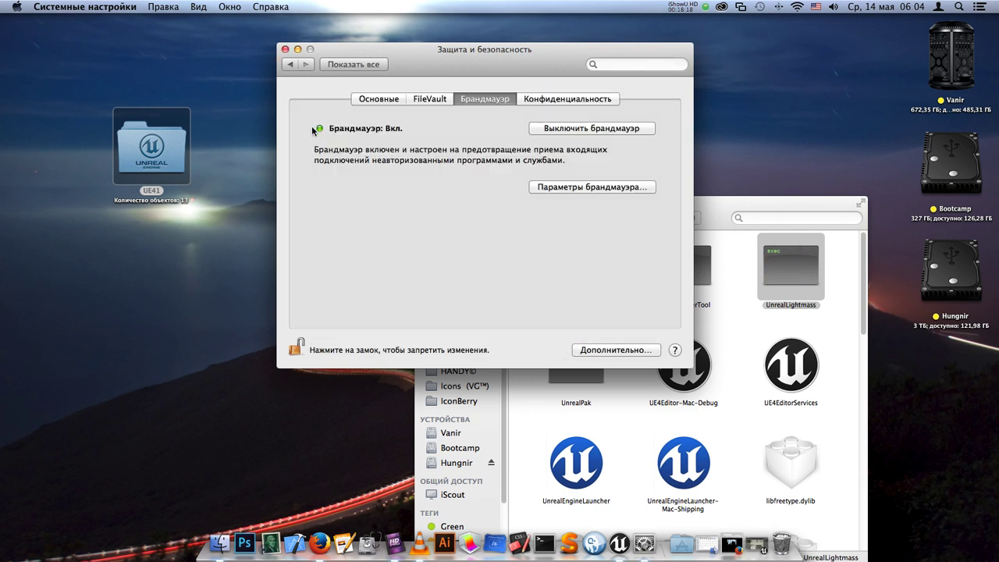
{"action": "left_click", "coordinate": [580, 130]}
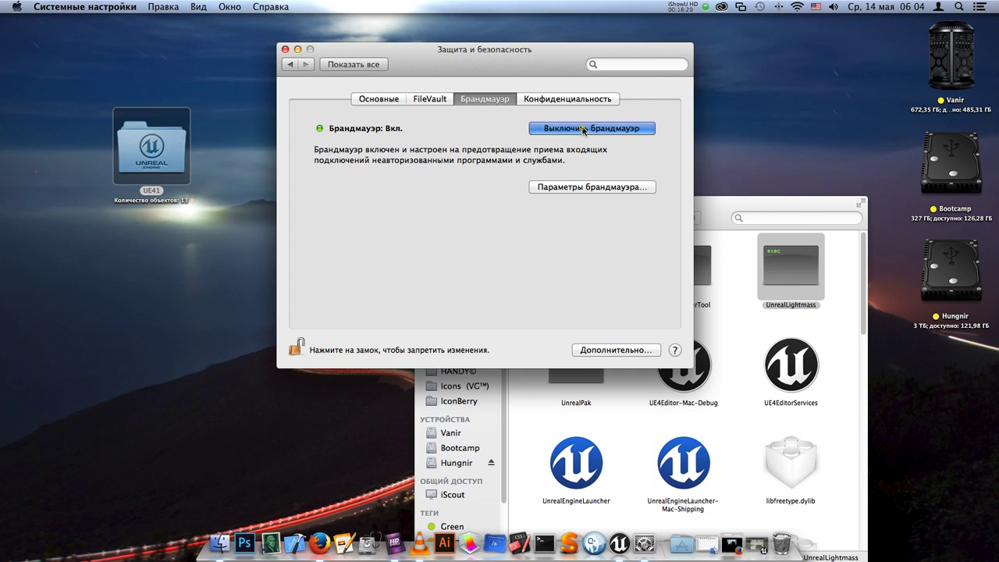
{"action": "left_click", "coordinate": [285, 49]}
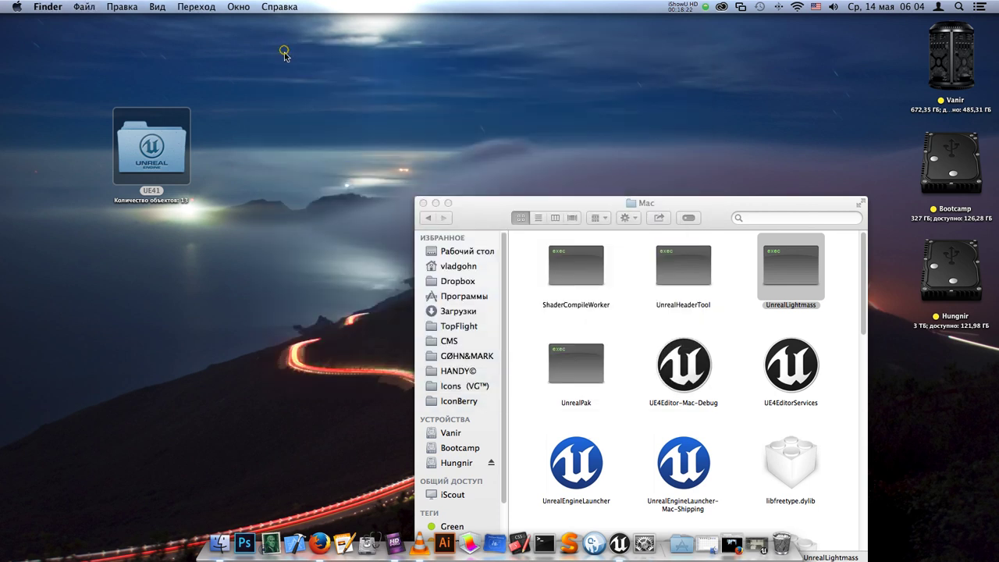
- Restore Unreal Editor, look around door_map, then quit choosing Don't Save
{"action": "left_click_drag", "start_coordinate": [489, 202], "coordinate": [305, 50]}
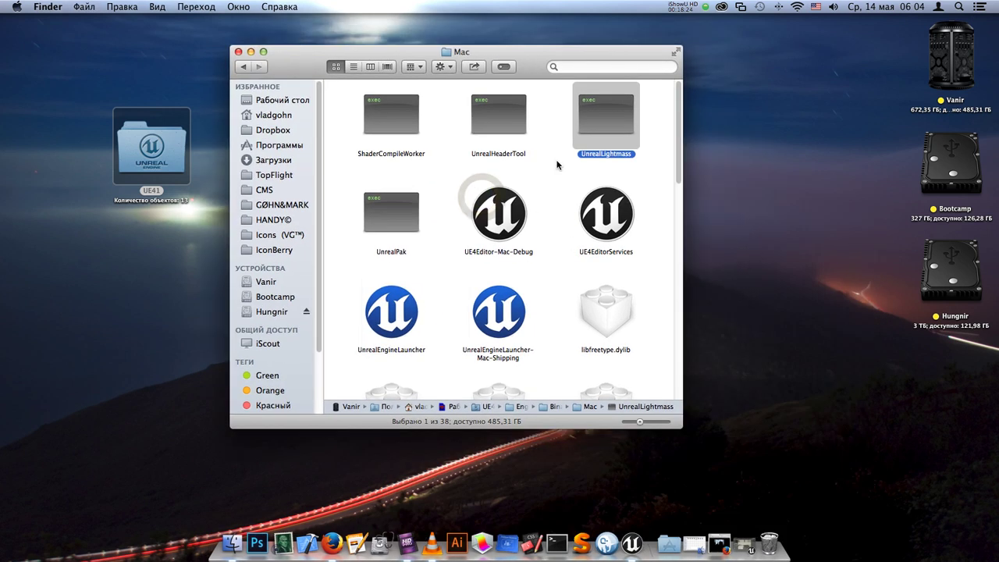
{"action": "left_click", "coordinate": [638, 545]}
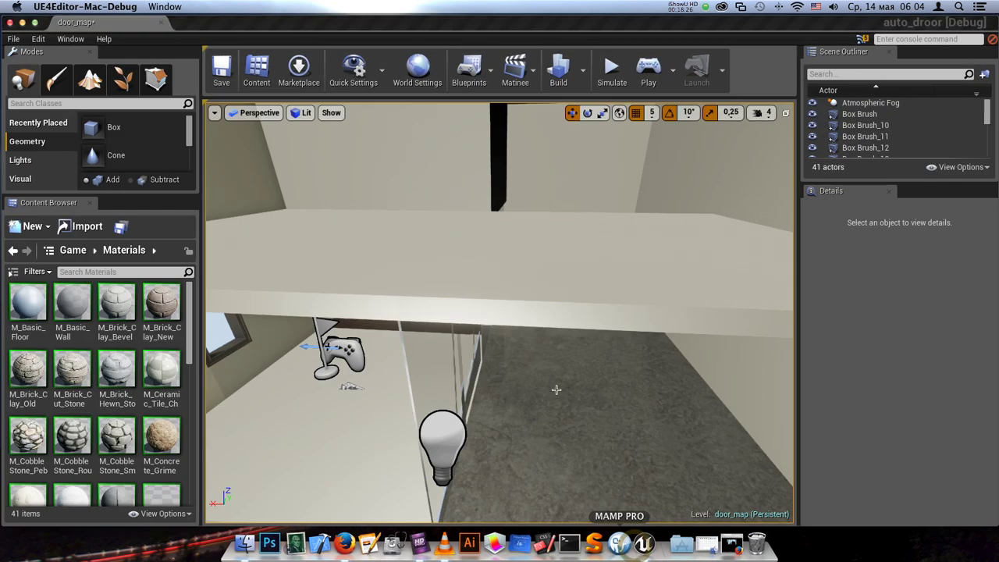
{"action": "mouse_move", "coordinate": [546, 313]}
{"action": "right_mouse_down"}
{"action": "mouse_move", "coordinate": [484, 375]}
{"action": "mouse_move", "coordinate": [500, 328]}
{"action": "mouse_move", "coordinate": [484, 312]}
{"action": "right_mouse_up"}
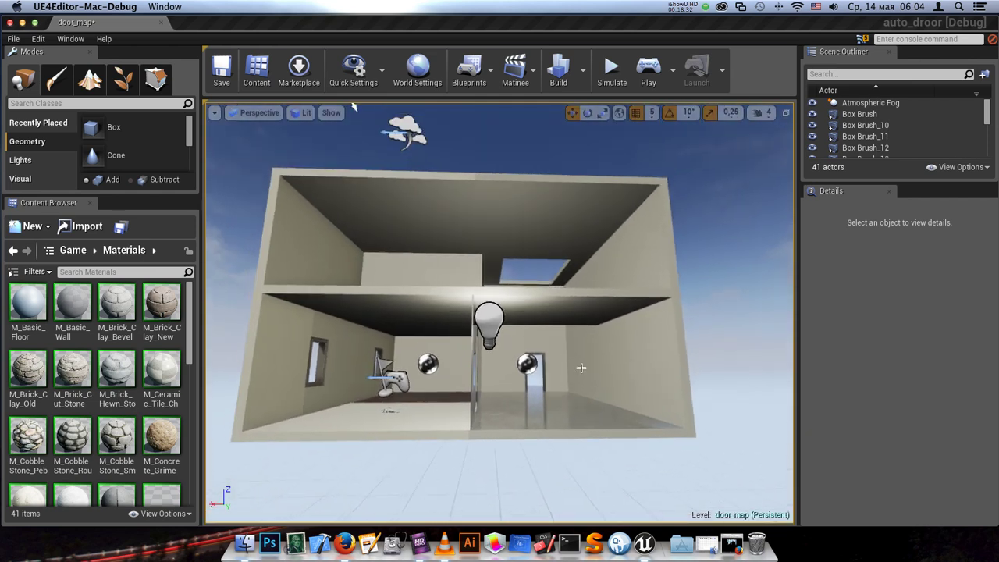
{"action": "right_click_drag", "start_coordinate": [611, 345], "coordinate": [611, 346]}
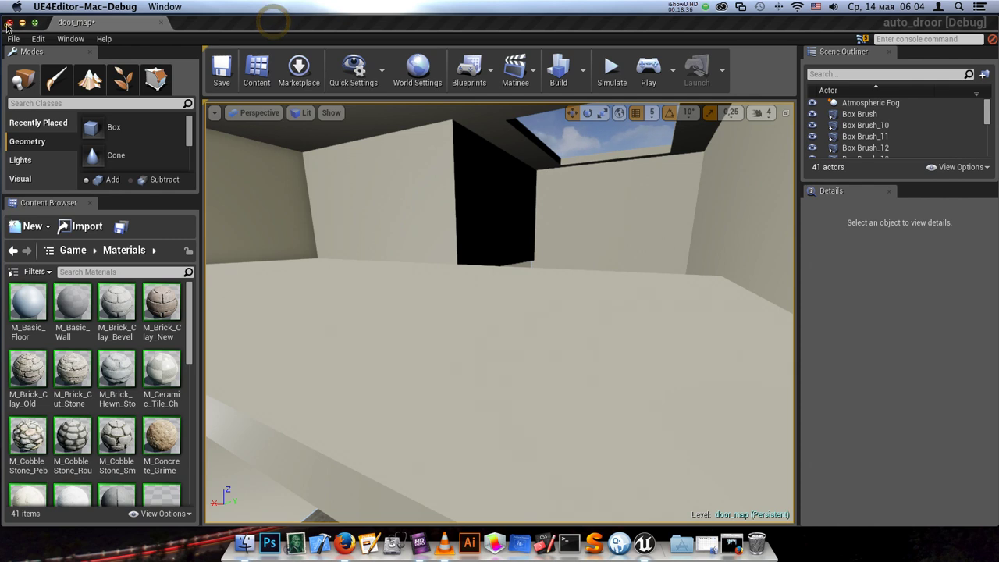
{"action": "key", "text": "super+shift+s"}
{"action": "left_click", "coordinate": [616, 392]}
{"action": "left_click_drag", "start_coordinate": [541, 66], "coordinate": [546, 58]}
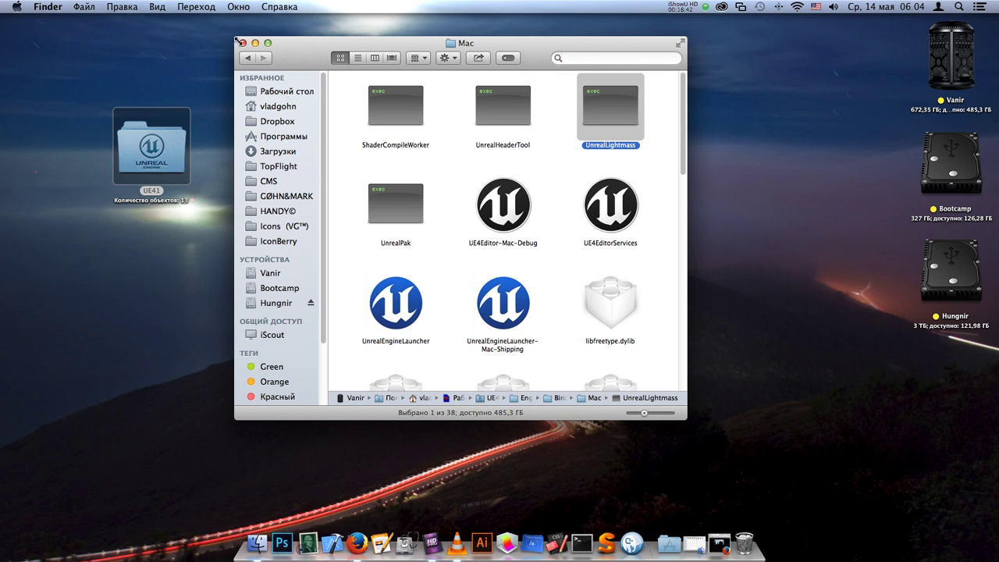
- Close the Mac binaries window and rename the desktop UE41 folder to Unreal E41
{"action": "left_click", "coordinate": [242, 43]}
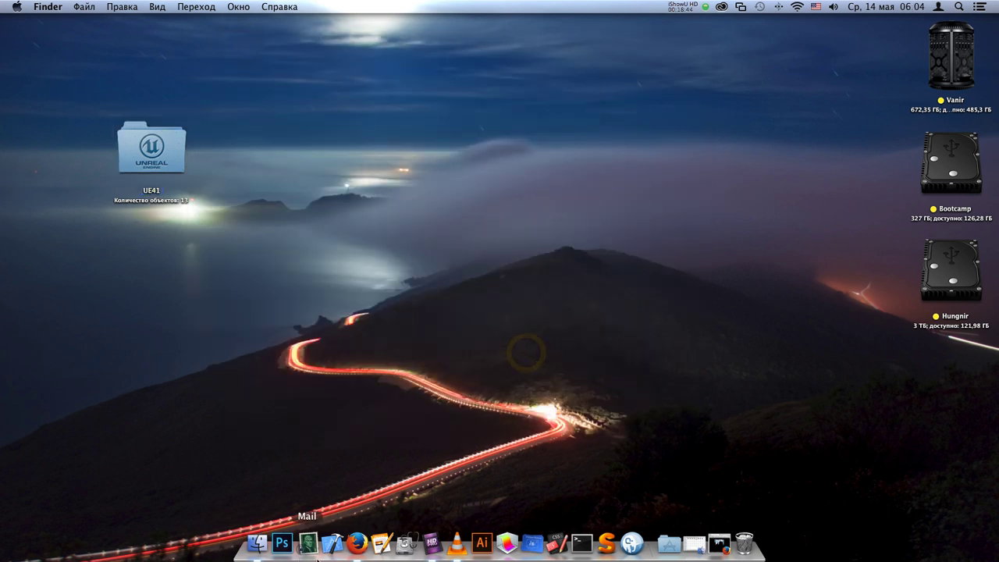
{"action": "left_click", "coordinate": [173, 142]}
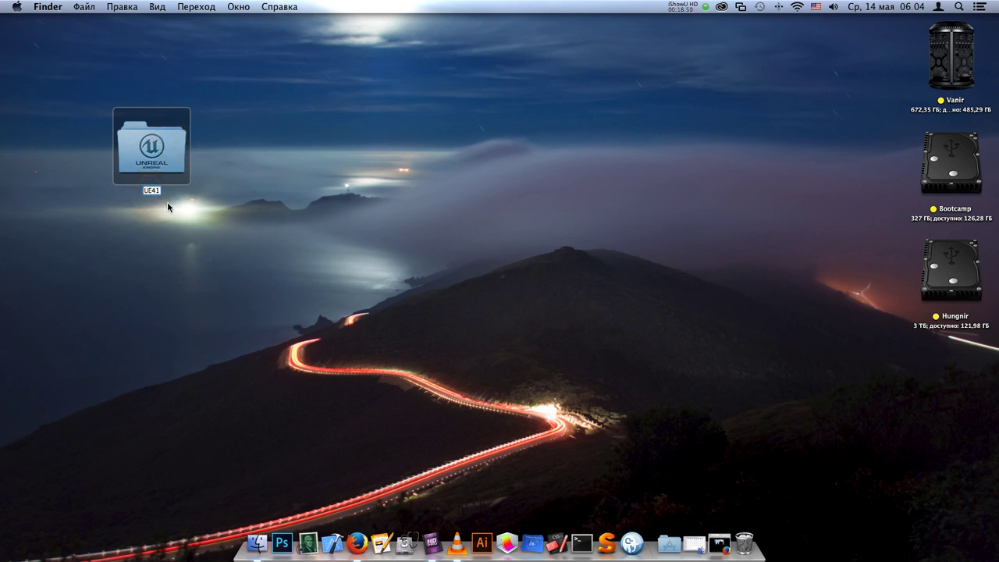
{"action": "type", "text": "nreal"}
{"action": "key", "text": "Return"}
- Open Unreal E41 and launch its UE4.xcodeproj in Xcode
{"action": "double_click", "coordinate": [167, 161]}
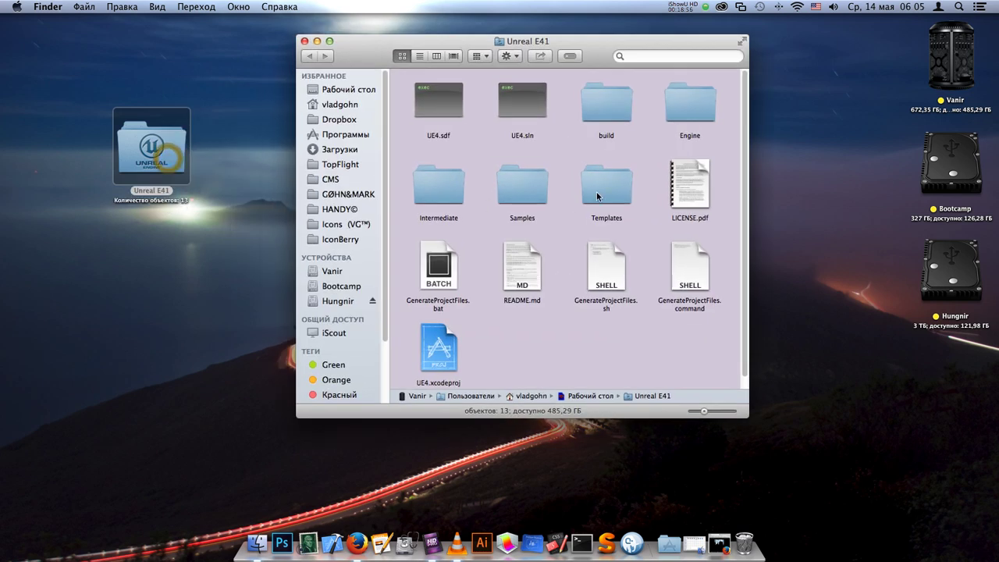
{"action": "left_click_drag", "start_coordinate": [591, 57], "coordinate": [555, 43]}
{"action": "double_click", "coordinate": [422, 342]}
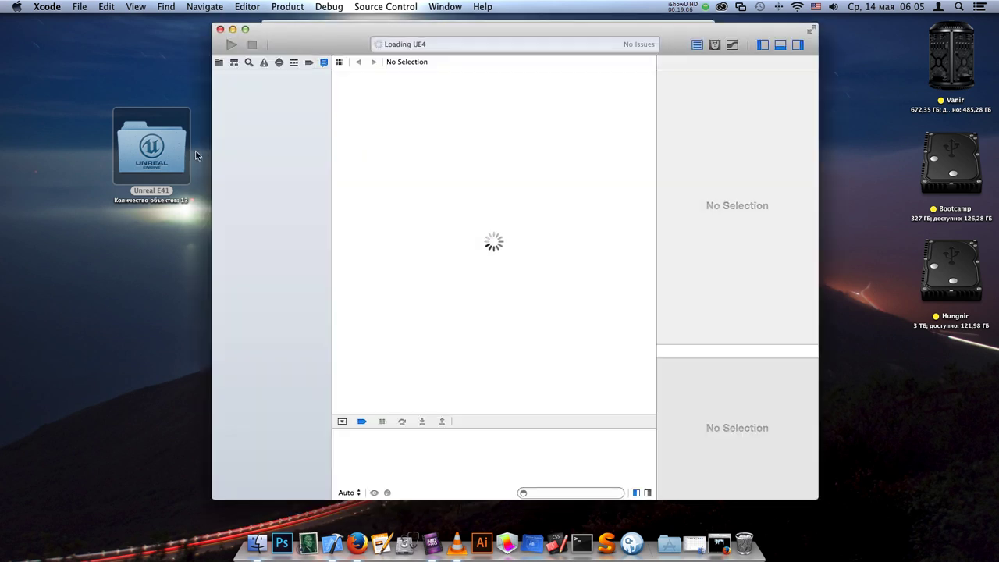
- Select the UnrealLightmass – Mac scheme on My Mac 64-bit and build and run it
{"action": "left_click_drag", "start_coordinate": [306, 31], "coordinate": [315, 37]}
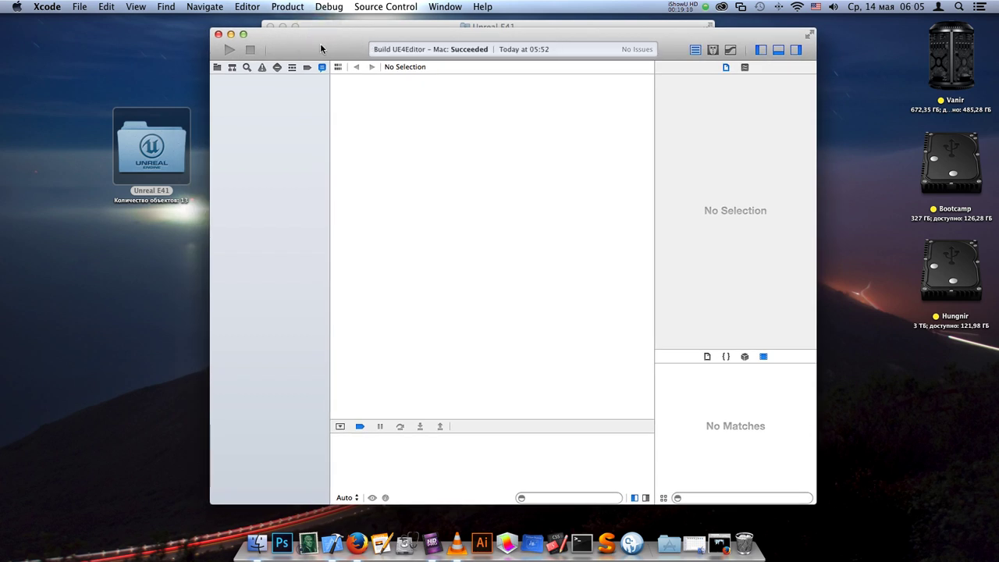
{"action": "left_click", "coordinate": [328, 36]}
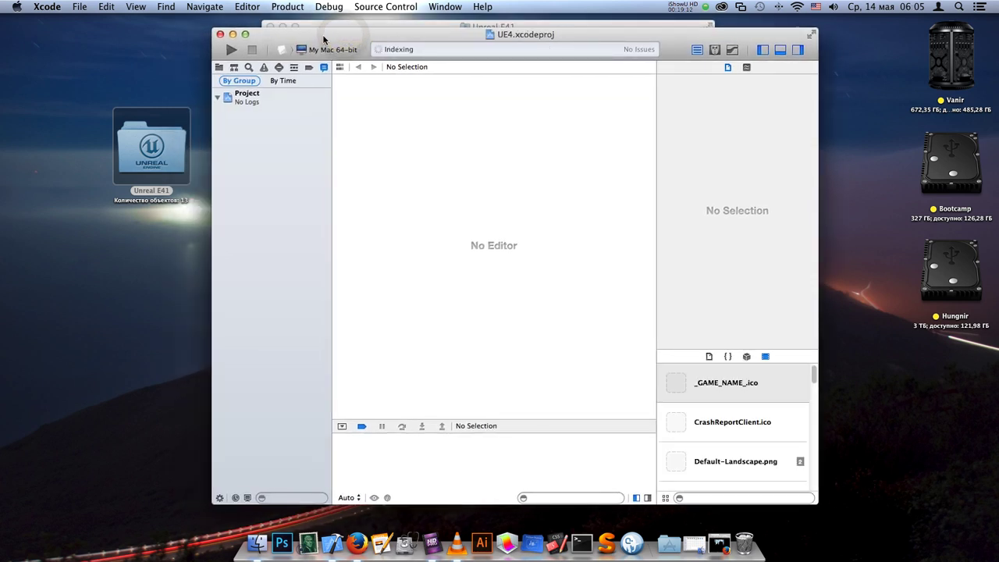
{"action": "left_click", "coordinate": [296, 50]}
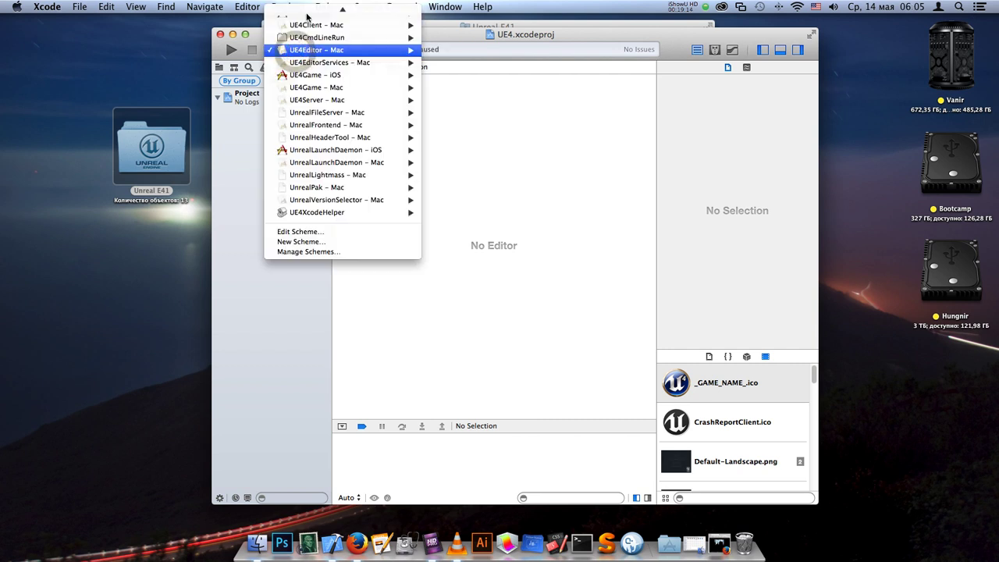
{"action": "mouse_move", "coordinate": [333, 39]}
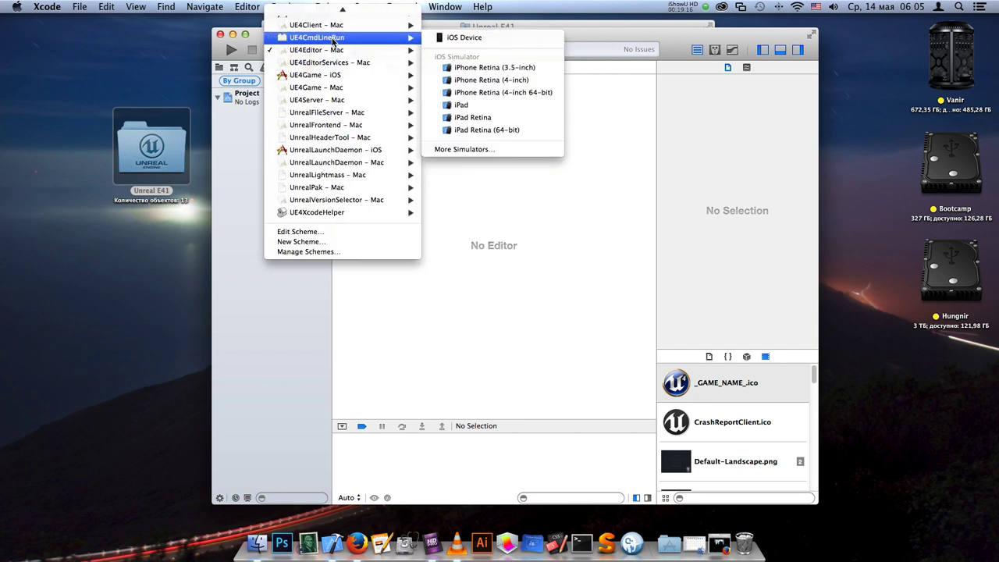
{"action": "left_click", "coordinate": [369, 176]}
{"action": "left_click_drag", "start_coordinate": [355, 35], "coordinate": [349, 40]}
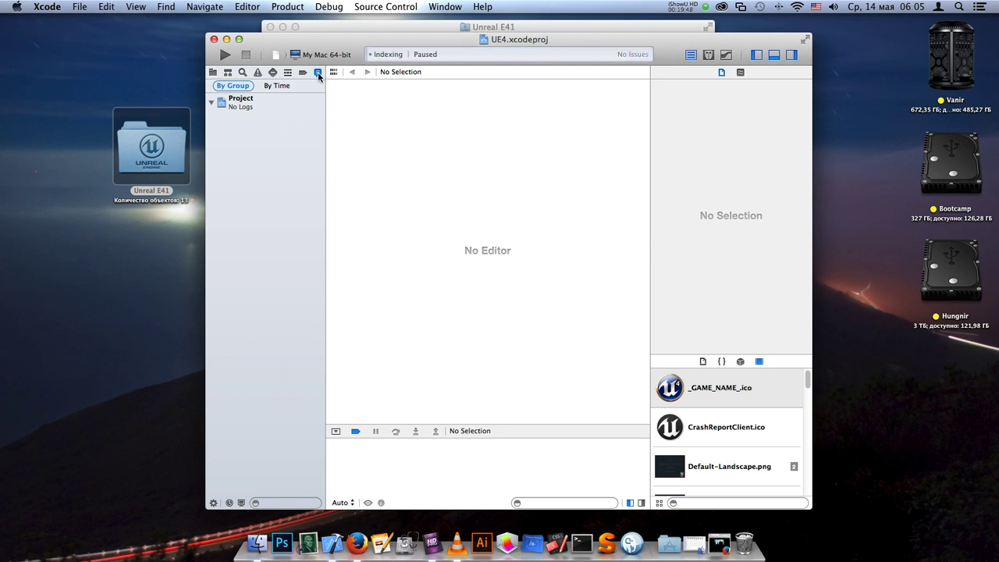
{"action": "left_click", "coordinate": [222, 55]}
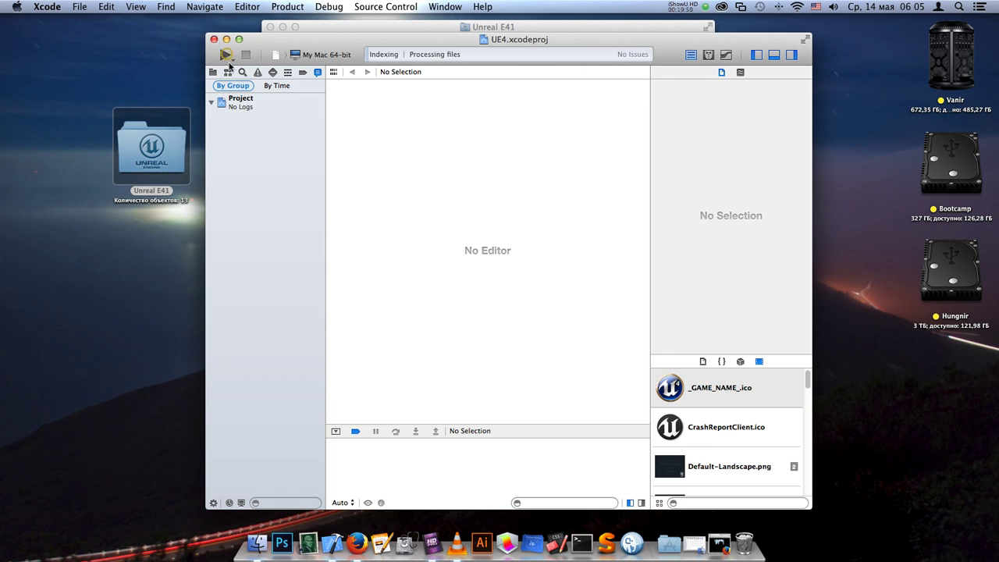
- Read the build log's missing UE41 directory error, then close the UE4 project
{"action": "left_click", "coordinate": [279, 125]}
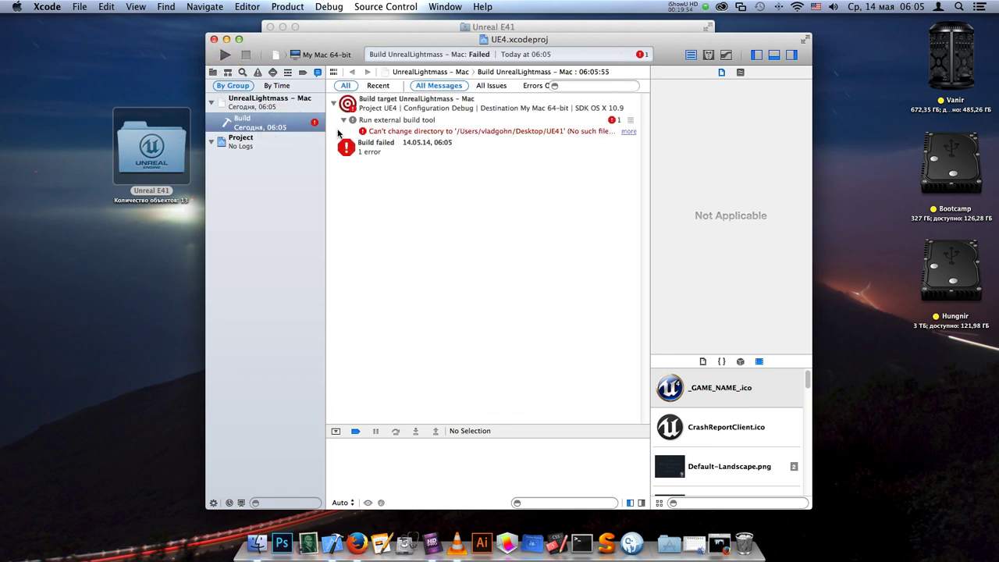
{"action": "left_click", "coordinate": [493, 135]}
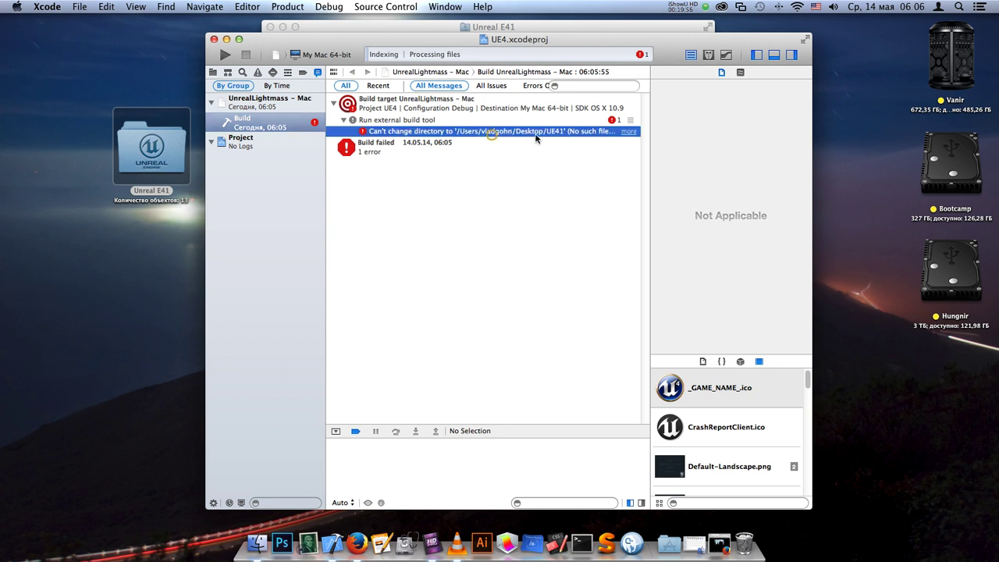
{"action": "left_click_drag", "start_coordinate": [813, 151], "coordinate": [894, 151]}
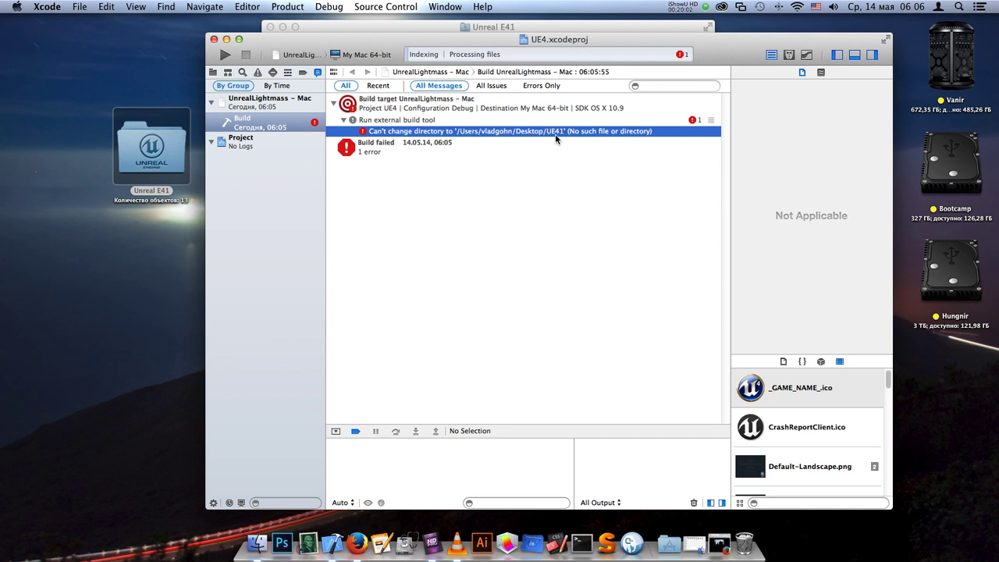
{"action": "left_click", "coordinate": [153, 169]}
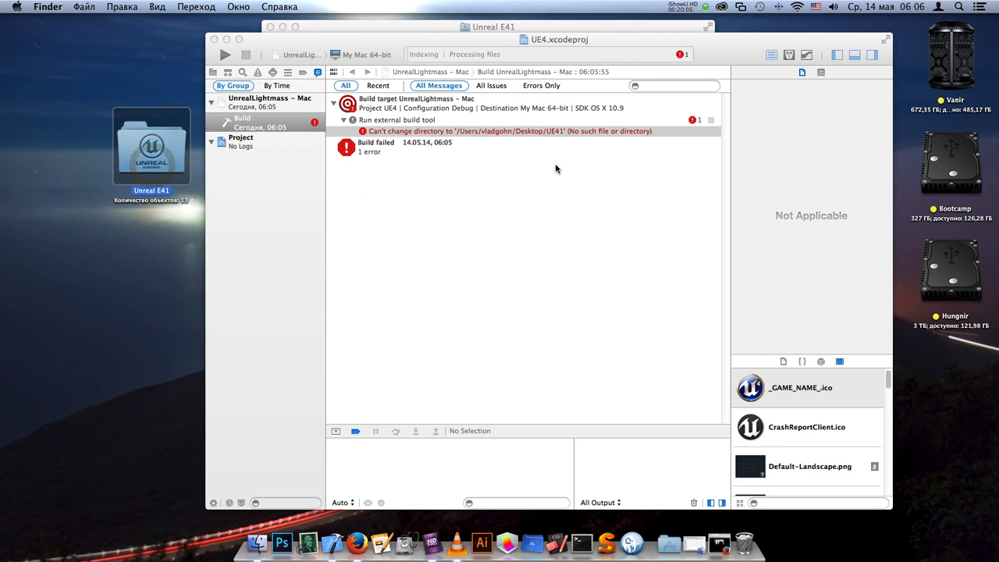
{"action": "left_click", "coordinate": [589, 139]}
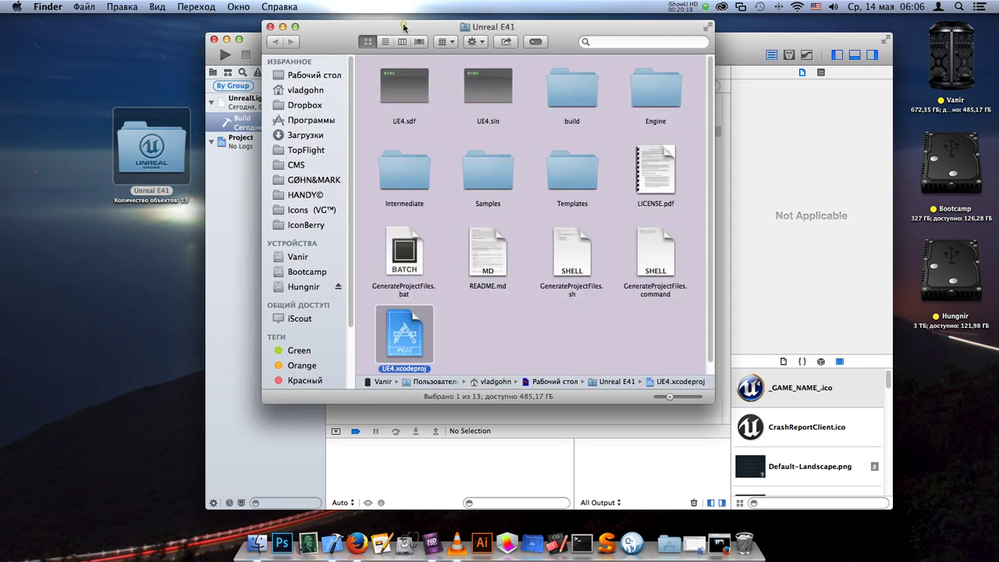
{"action": "left_click_drag", "start_coordinate": [406, 27], "coordinate": [407, 21]}
{"action": "left_click", "coordinate": [213, 40]}
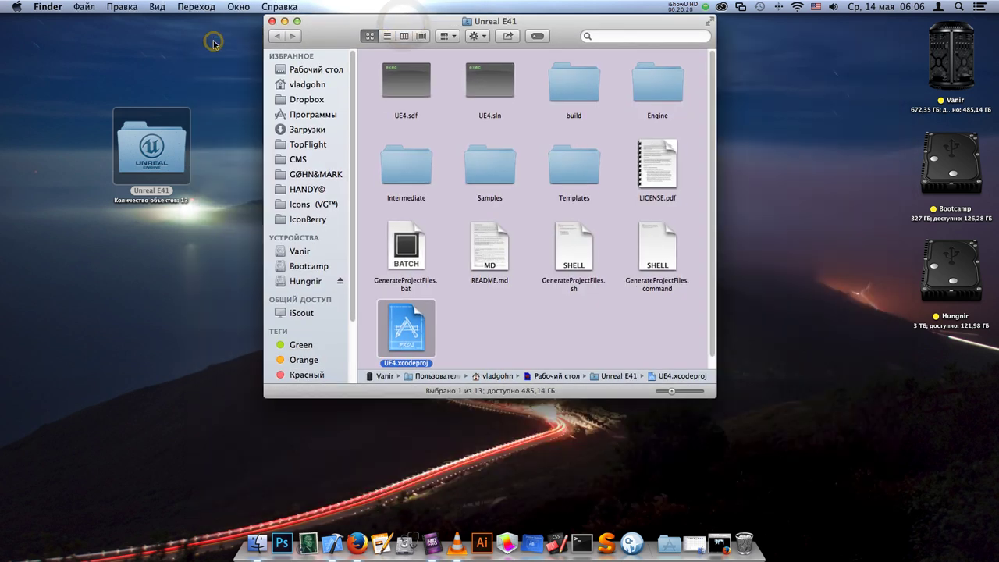
- Move the old UE4.xcodeproj to Trash and run GenerateProjectFiles.command
{"action": "left_click", "coordinate": [489, 318]}
{"action": "right_click", "coordinate": [411, 327]}
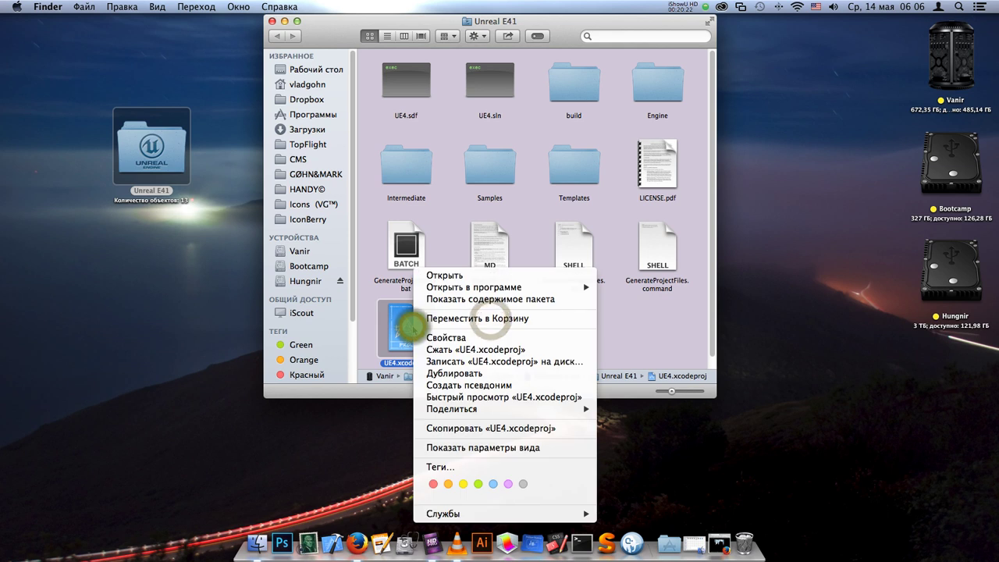
{"action": "left_click", "coordinate": [490, 318]}
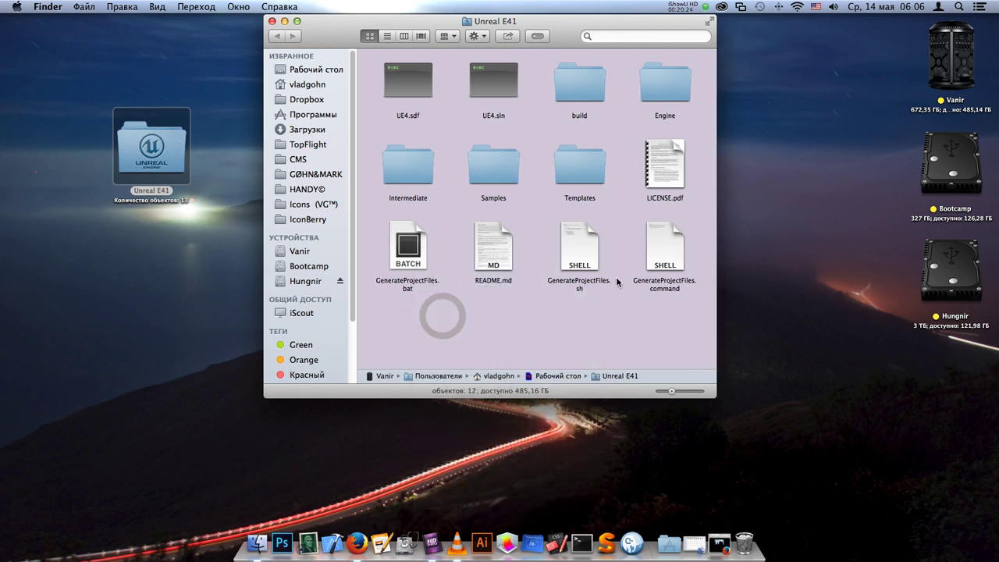
{"action": "left_click", "coordinate": [646, 254]}
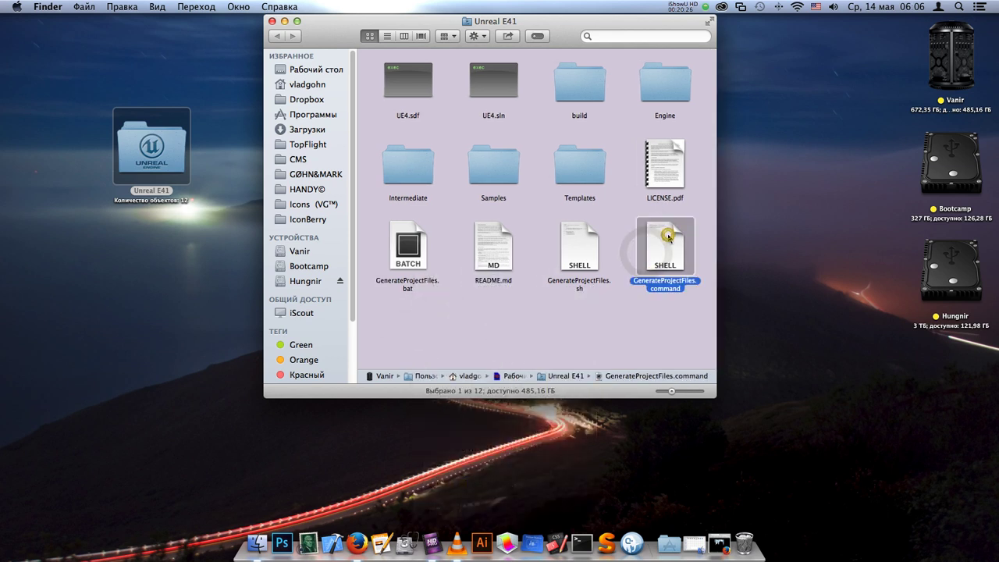
{"action": "left_click_drag", "start_coordinate": [330, 142], "coordinate": [383, 148]}
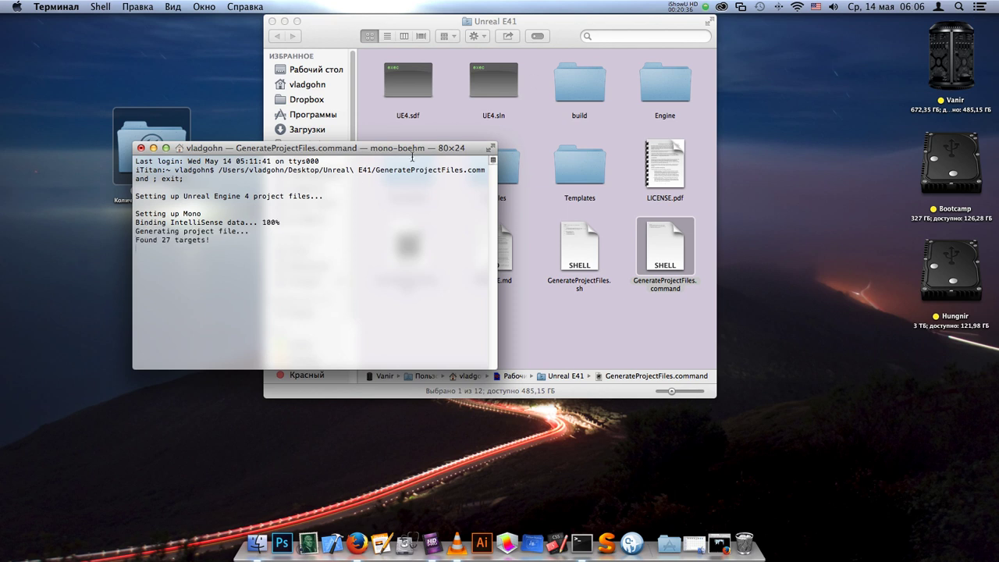
{"action": "left_click_drag", "start_coordinate": [412, 157], "coordinate": [411, 190]}
- Close the finished Terminal and open the newly generated UE4.xcodeproj in Xcode
{"action": "left_click", "coordinate": [705, 7]}
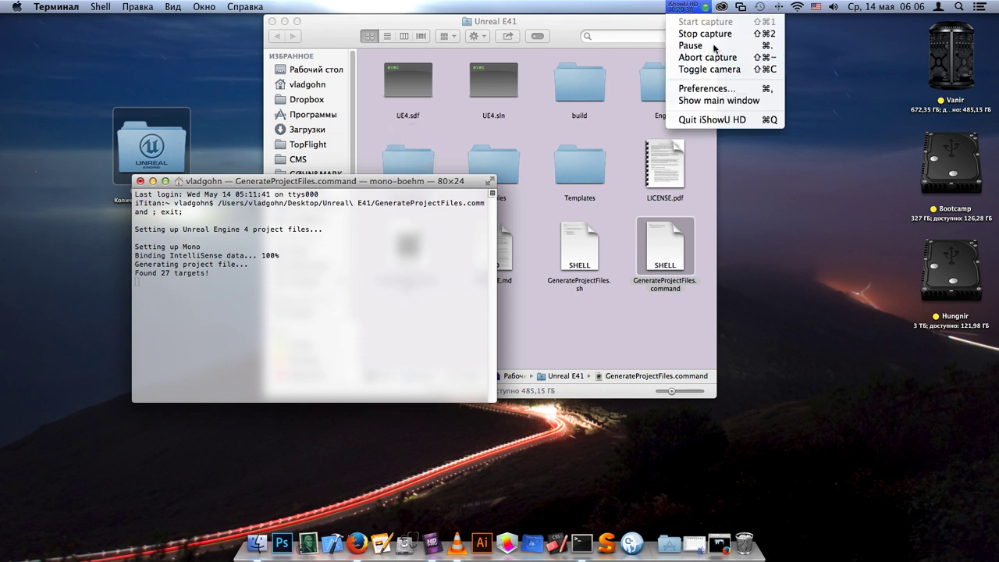
{"action": "left_click", "coordinate": [346, 273]}
{"action": "left_click_drag", "start_coordinate": [228, 309], "coordinate": [132, 307]}
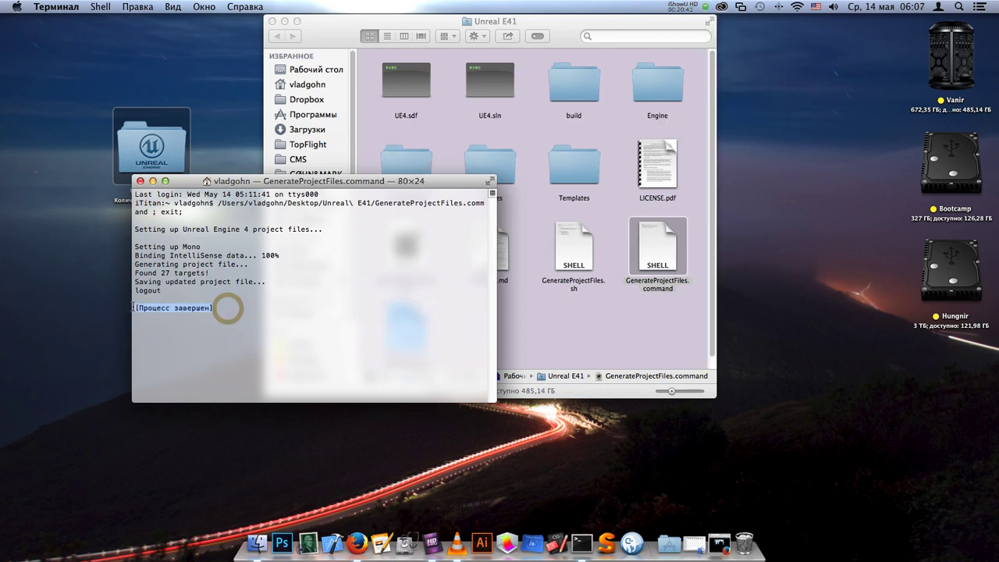
{"action": "left_click", "coordinate": [140, 182]}
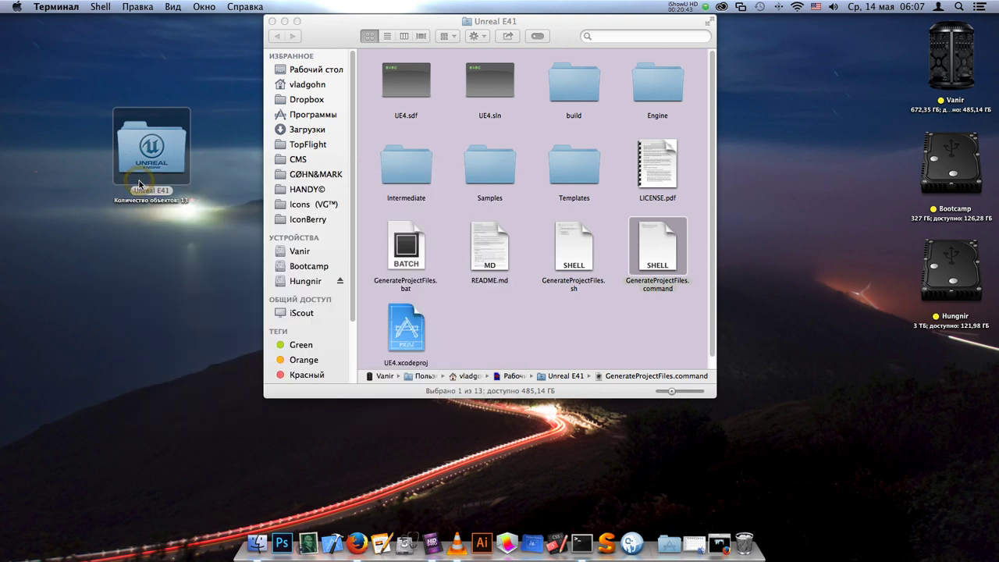
{"action": "left_click", "coordinate": [387, 347]}
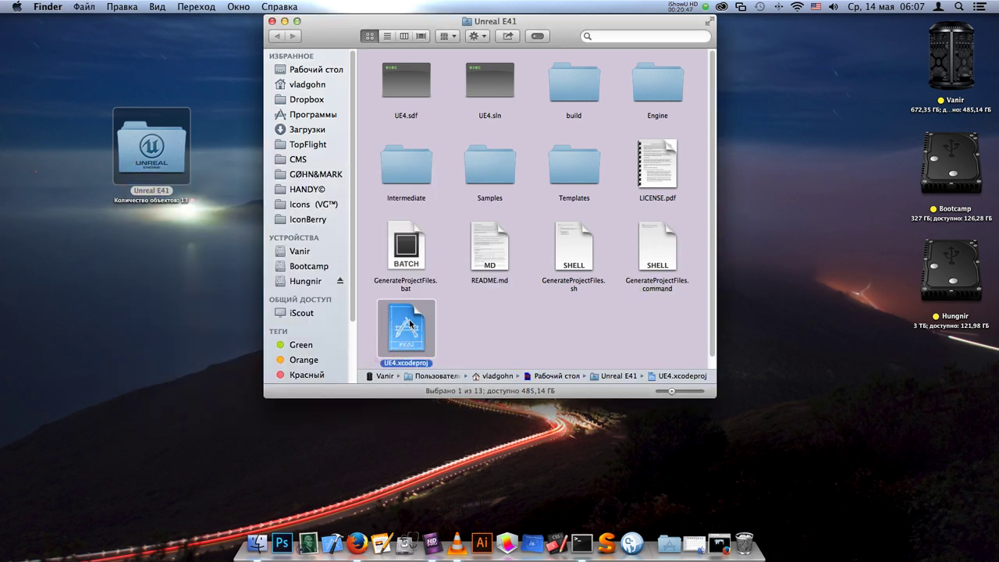
{"action": "double_click", "coordinate": [410, 320]}
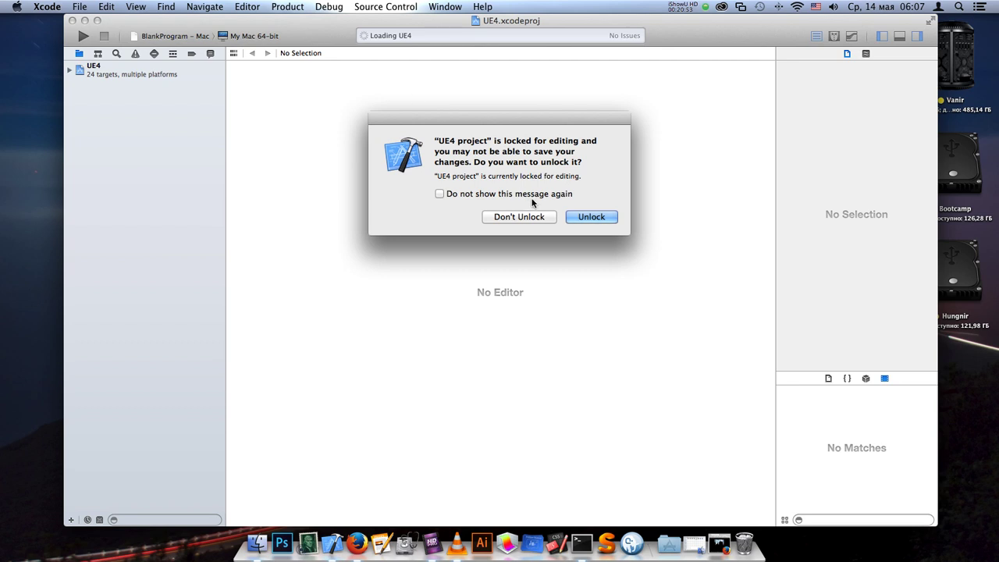
- Read the locked-for-editing warning and unlock the regenerated UE4 project
{"action": "left_click_drag", "start_coordinate": [439, 141], "coordinate": [593, 165]}
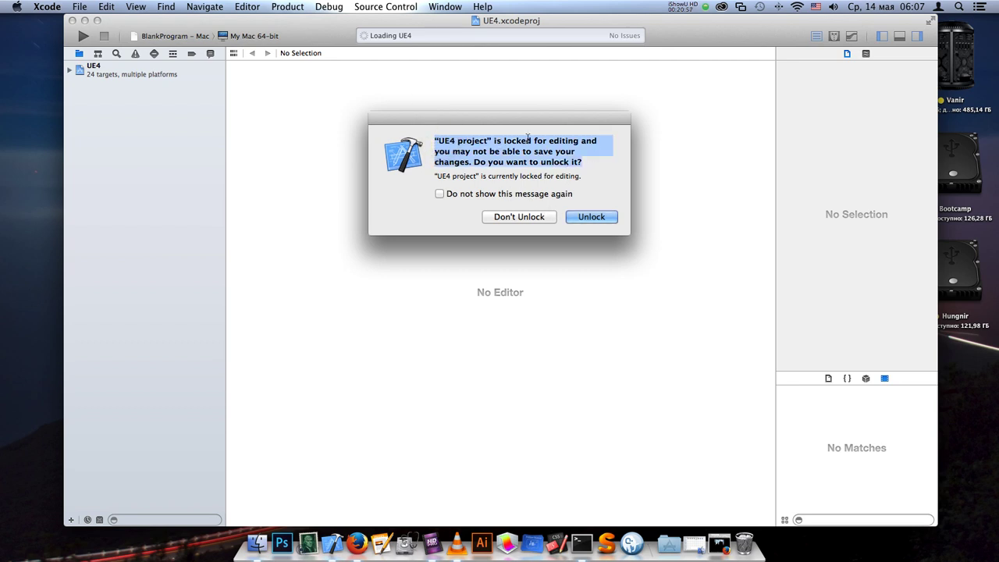
{"action": "left_click", "coordinate": [591, 218]}
- Dismiss the unlock errors and select the UnrealLightmass – Mac scheme for My Mac 64-bit
{"action": "left_click", "coordinate": [592, 196]}
{"action": "left_click", "coordinate": [592, 196]}
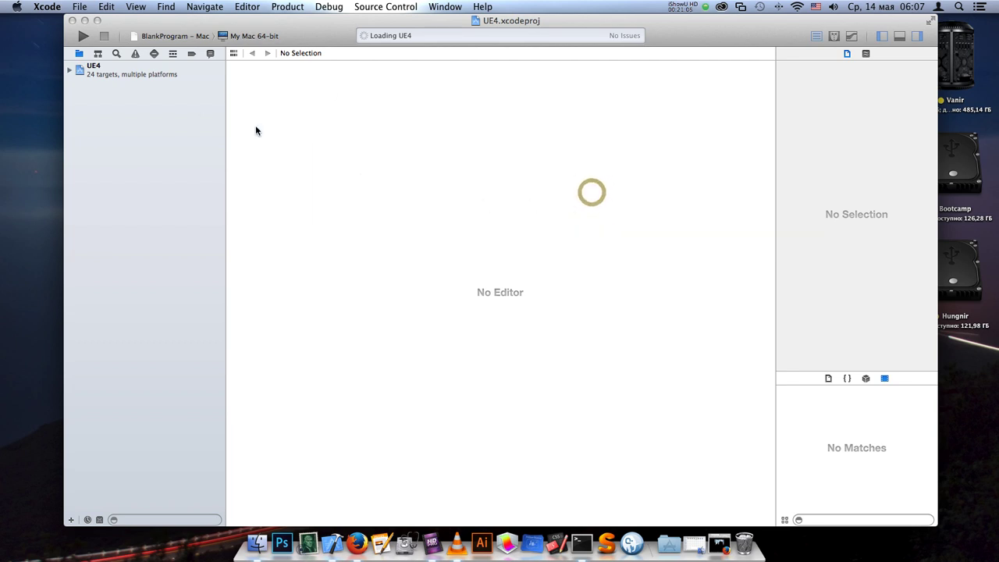
{"action": "left_click", "coordinate": [139, 70]}
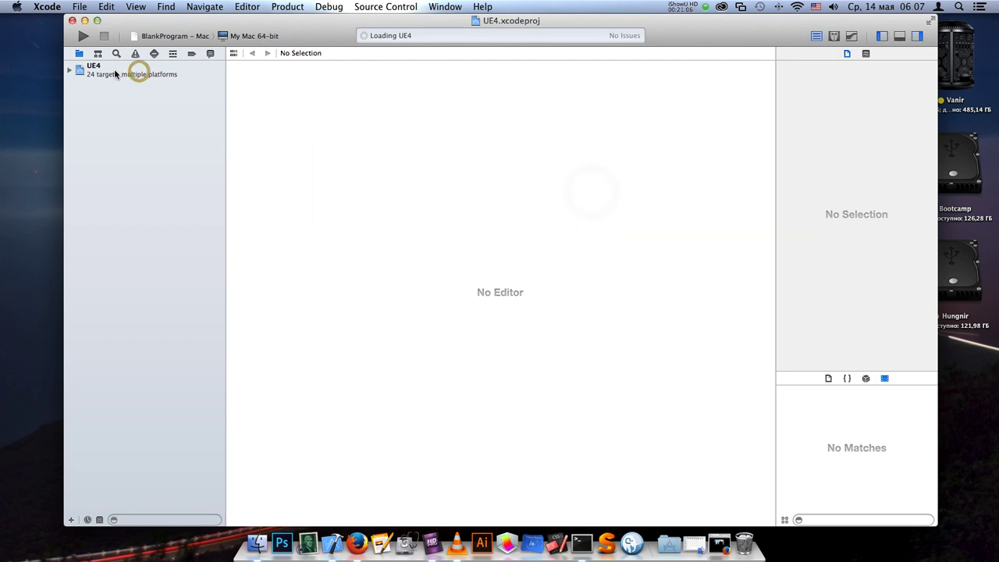
{"action": "left_click", "coordinate": [166, 36]}
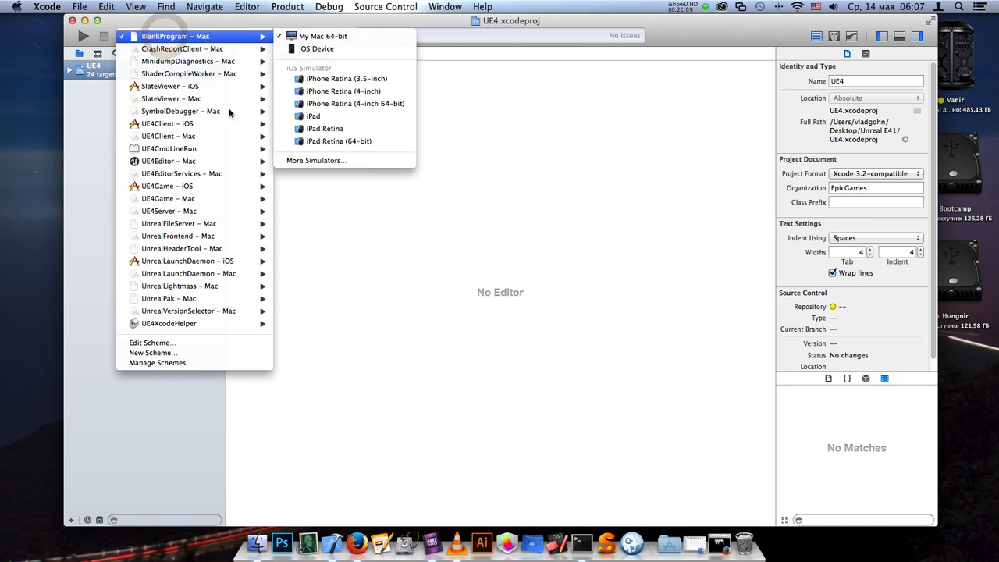
{"action": "mouse_move", "coordinate": [249, 287]}
{"action": "left_click", "coordinate": [313, 287]}
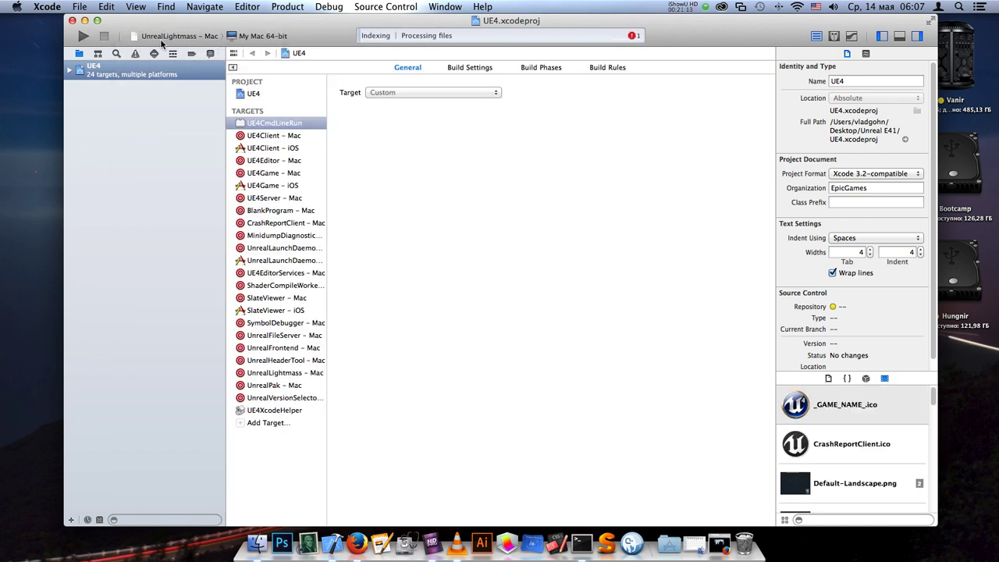
- Build and run UnrealLightmass with Cmd+R, then view the earlier failed build's log
{"action": "key", "text": "super+r"}
{"action": "left_click", "coordinate": [210, 54]}
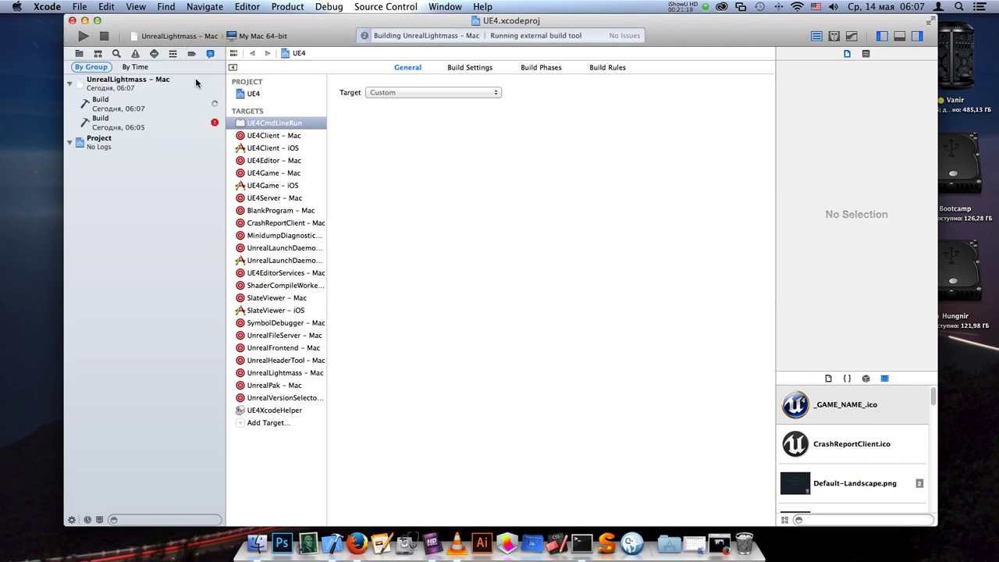
{"action": "left_click", "coordinate": [173, 125]}
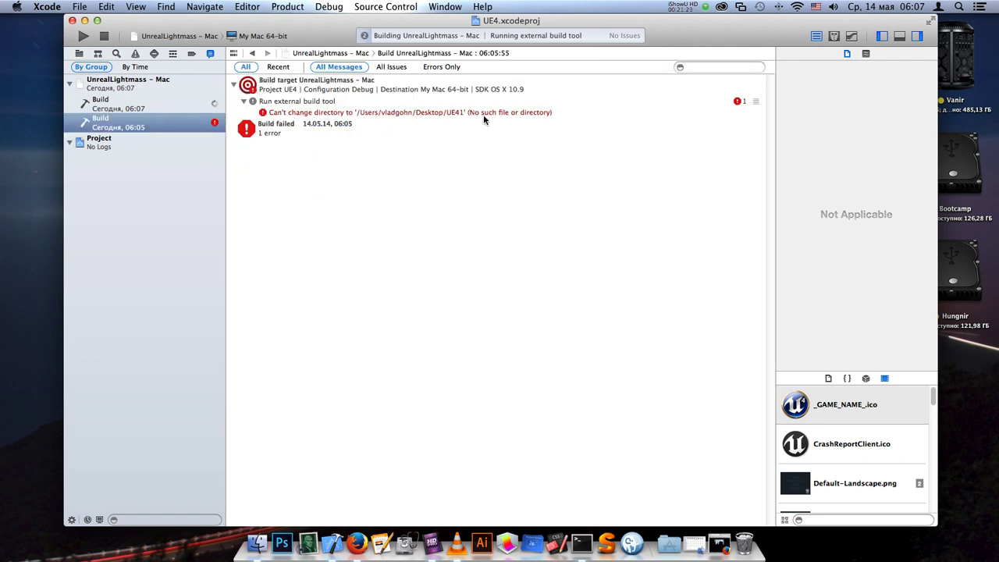
- Follow the in-progress UnrealLightmass build log from Mono setup through CoreUObject compilation
{"action": "left_click", "coordinate": [173, 107]}
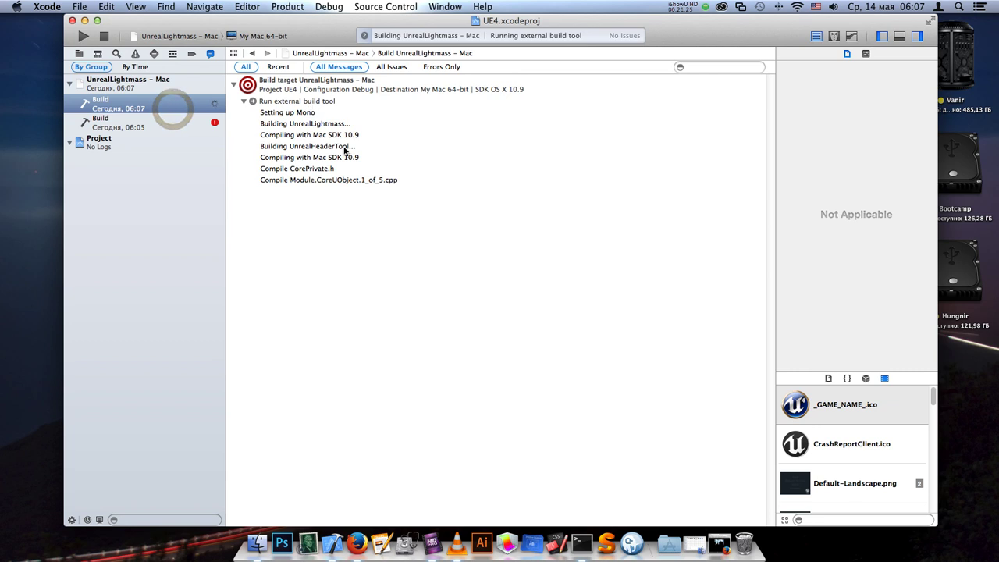
{"action": "left_click", "coordinate": [332, 113]}
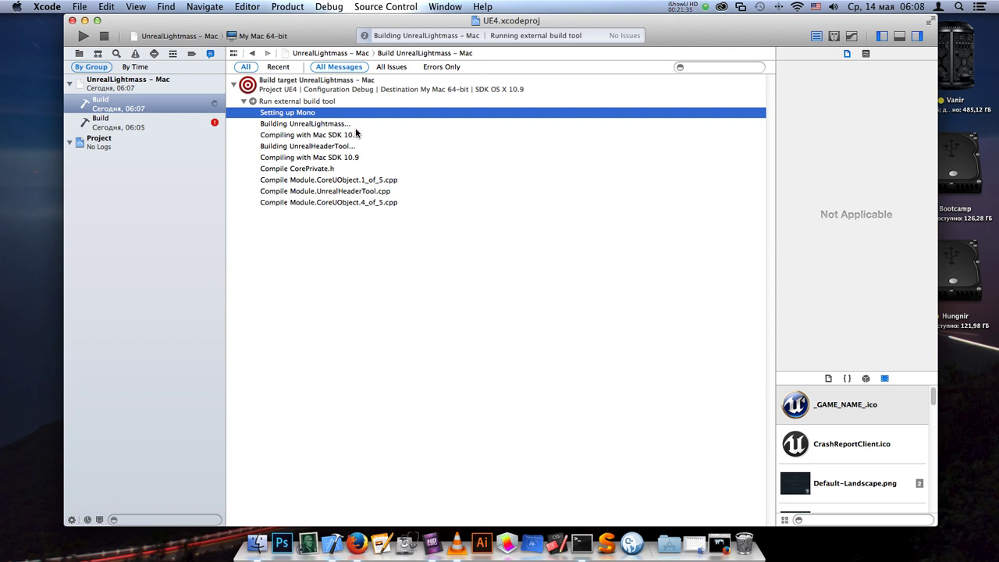
{"action": "left_click", "coordinate": [364, 125]}
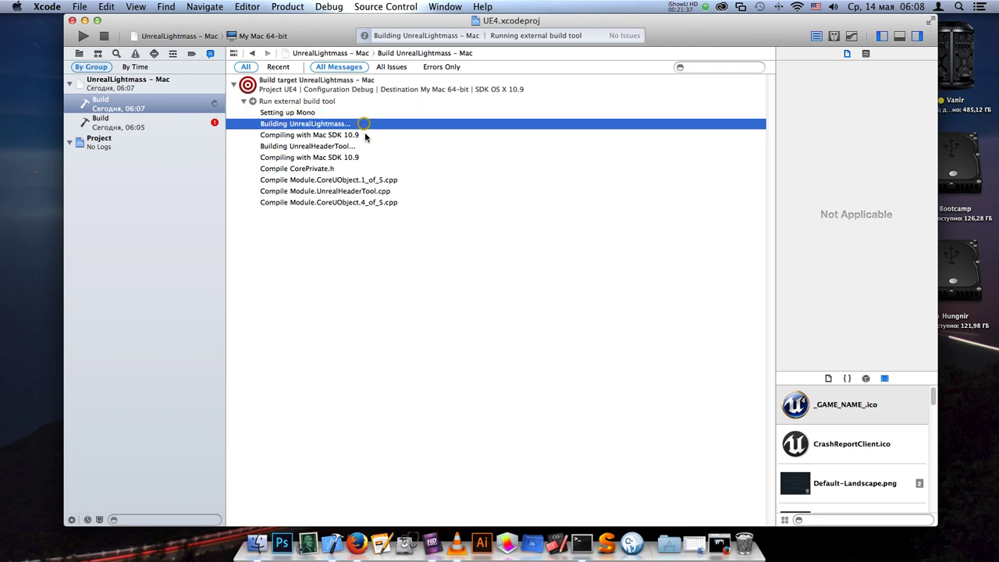
{"action": "left_click", "coordinate": [424, 203]}
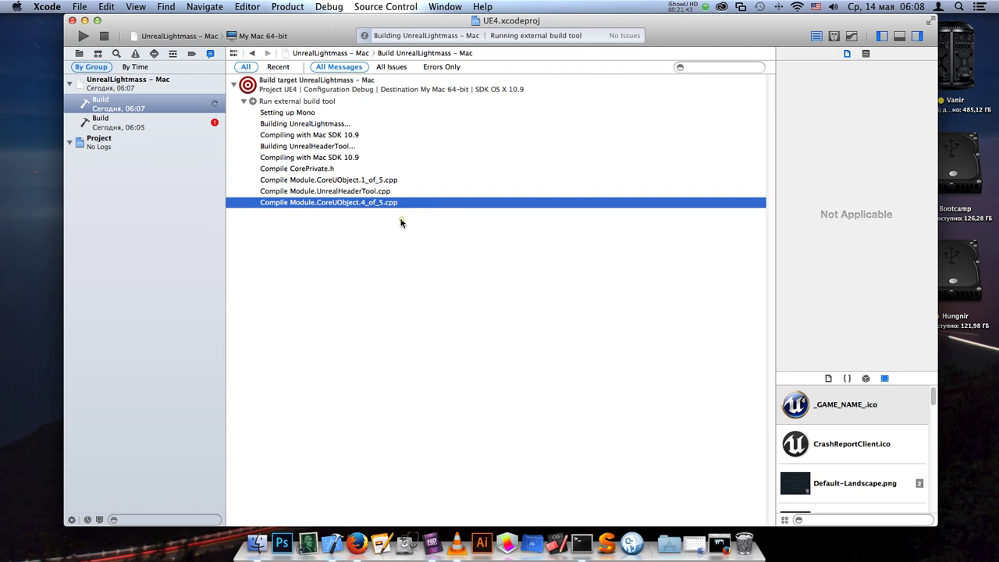
{"action": "left_click_drag", "start_coordinate": [401, 223], "coordinate": [372, 232]}
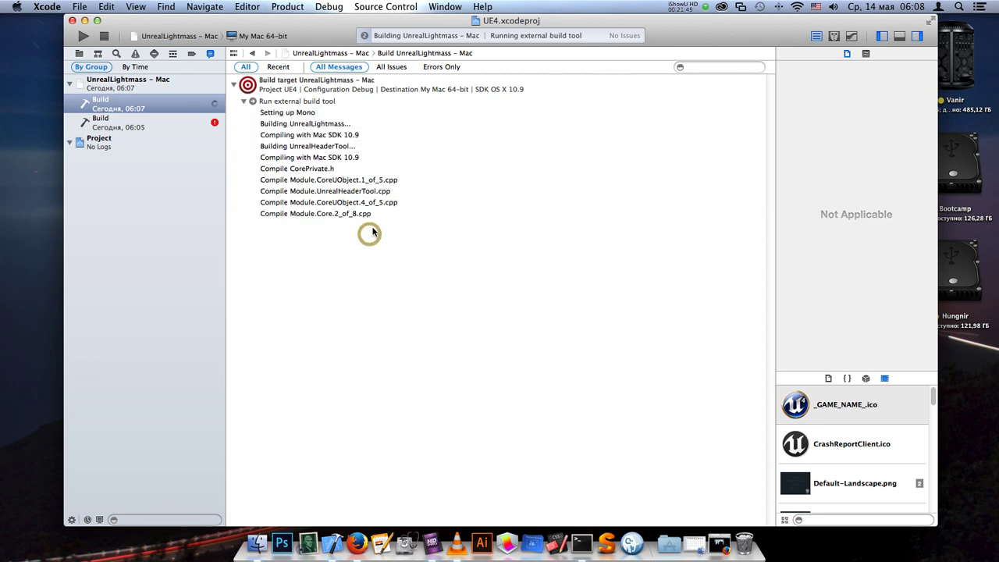
{"action": "left_click", "coordinate": [704, 8]}
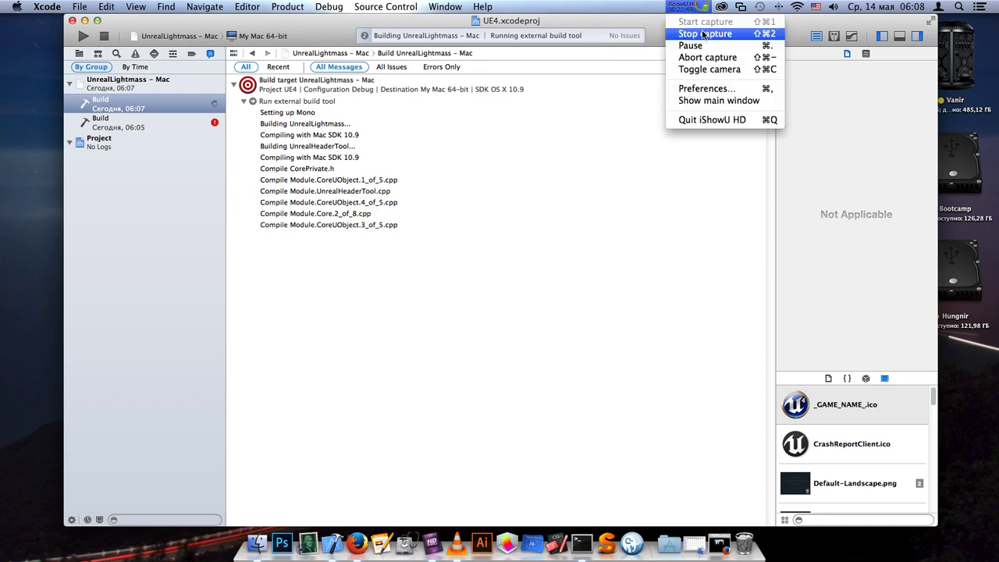
{"action": "left_click", "coordinate": [702, 46]}
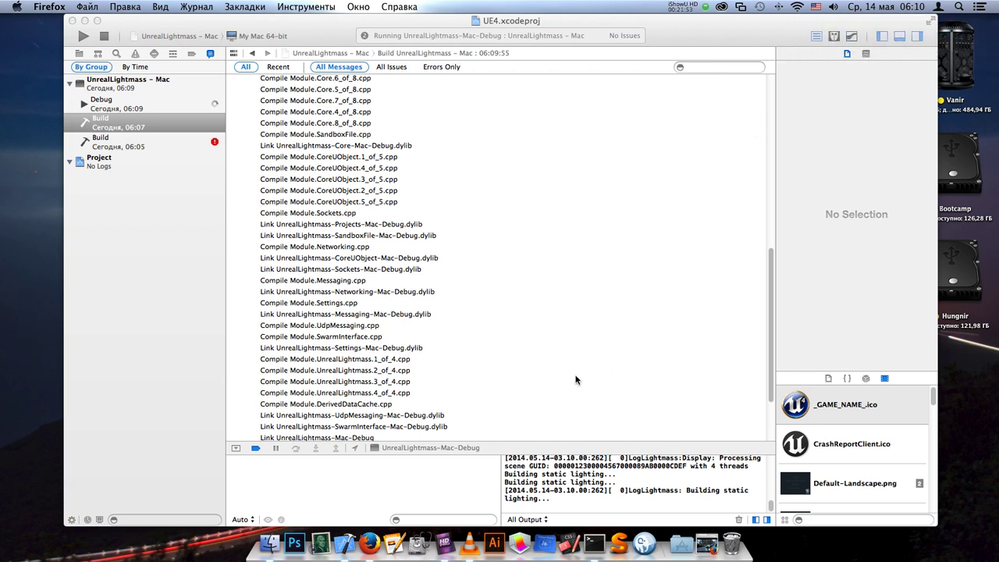
- Scroll the UnrealLightmass build log down to its Build succeeded summary
{"action": "left_click", "coordinate": [504, 403]}
{"action": "scroll", "coordinate": [504, 403], "scroll_direction": "down", "scroll_amount": 3}
{"action": "left_click", "coordinate": [278, 396]}
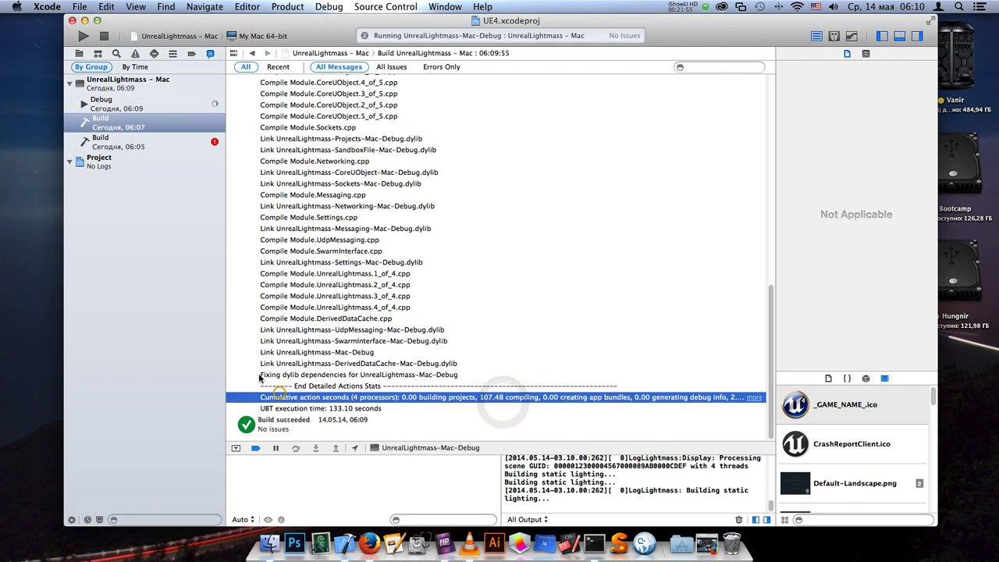
{"action": "left_click", "coordinate": [248, 425]}
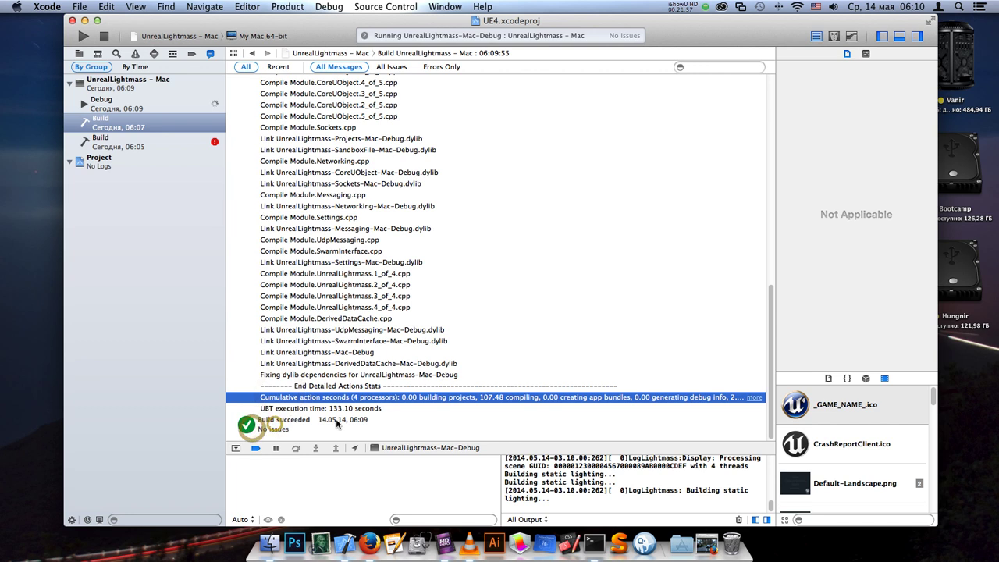
{"action": "left_click", "coordinate": [342, 422]}
- Check the Debug run console shows static lighting building, then close the UE4 project window
{"action": "left_click", "coordinate": [185, 101]}
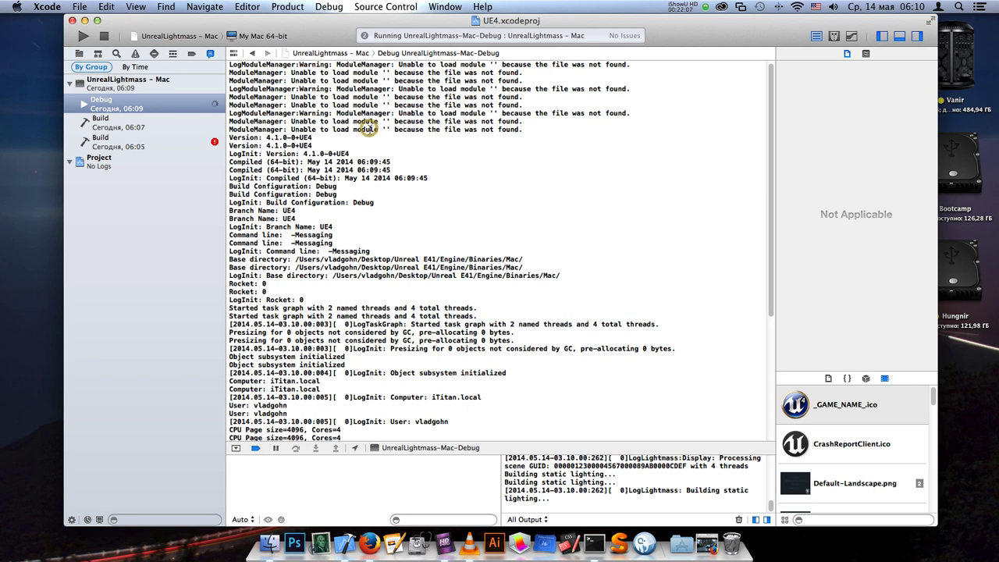
{"action": "scroll", "coordinate": [370, 129], "scroll_direction": "down", "scroll_amount": 4}
{"action": "scroll", "coordinate": [370, 130], "scroll_direction": "down", "scroll_amount": 3}
{"action": "mouse_move", "coordinate": [570, 238]}
{"action": "left_mouse_down"}
{"action": "mouse_move", "coordinate": [562, 427]}
{"action": "mouse_move", "coordinate": [559, 267]}
{"action": "mouse_move", "coordinate": [547, 249]}
{"action": "left_mouse_up"}
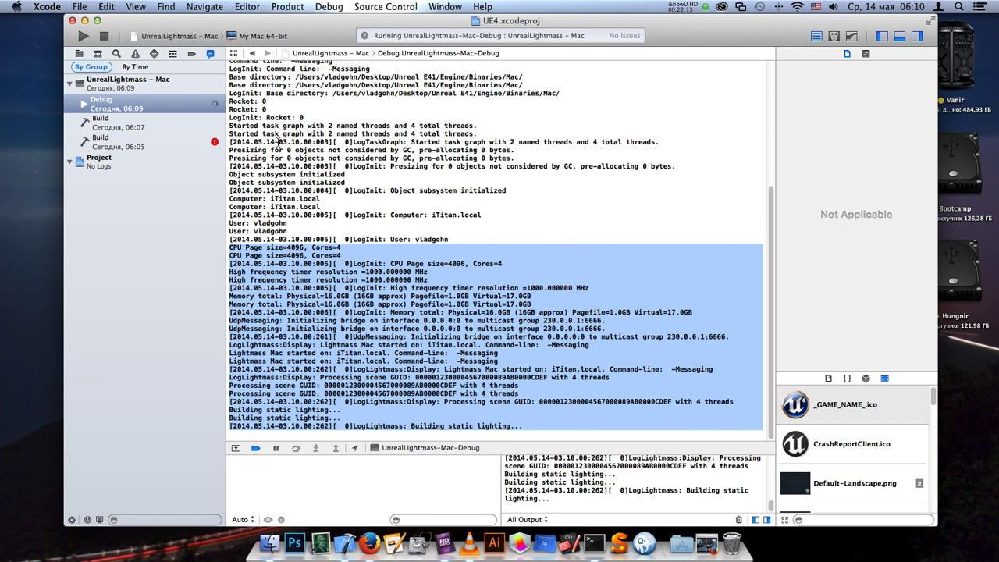
{"action": "left_click", "coordinate": [104, 39]}
{"action": "left_click", "coordinate": [71, 20]}
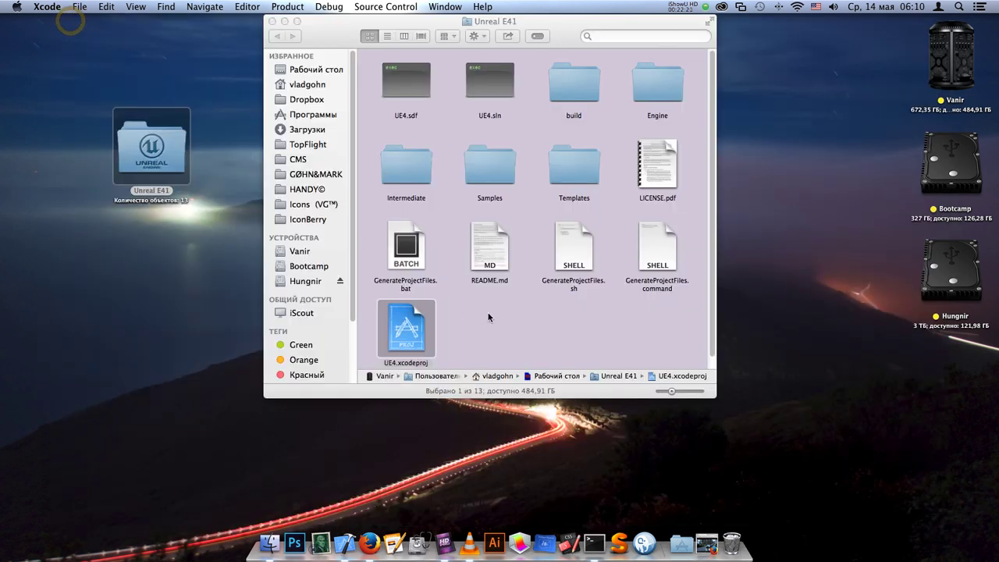
- Browse Unreal E41 > Engine > Binaries > Mac and launch UE4Editor-Mac-Debug
{"action": "left_click", "coordinate": [501, 315]}
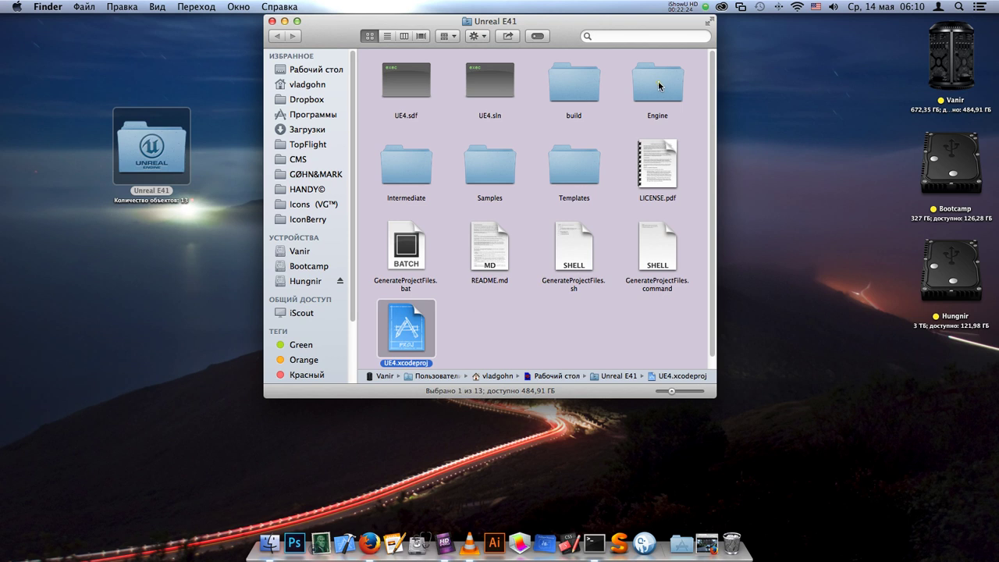
{"action": "double_click", "coordinate": [658, 84]}
{"action": "double_click", "coordinate": [406, 88]}
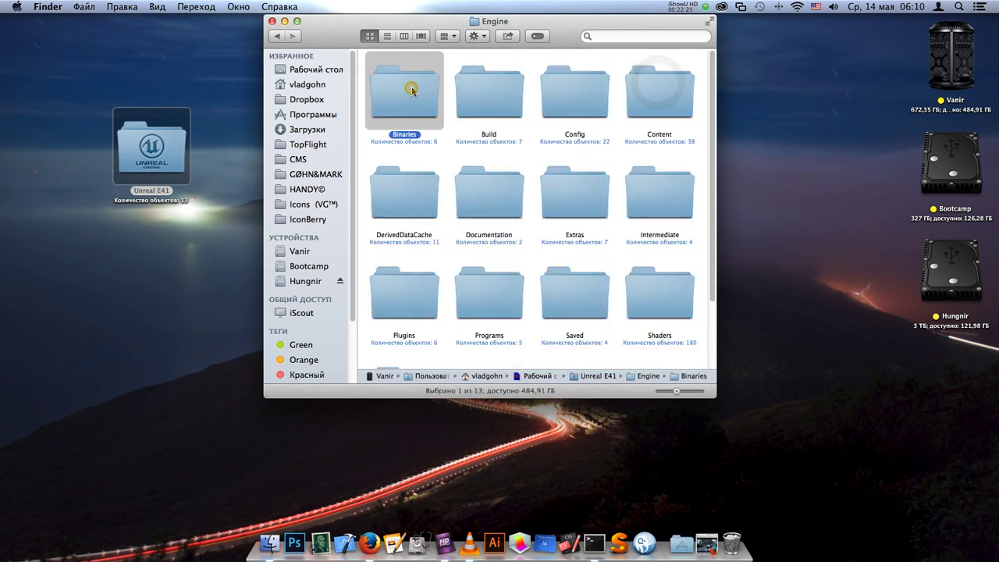
{"action": "double_click", "coordinate": [614, 91]}
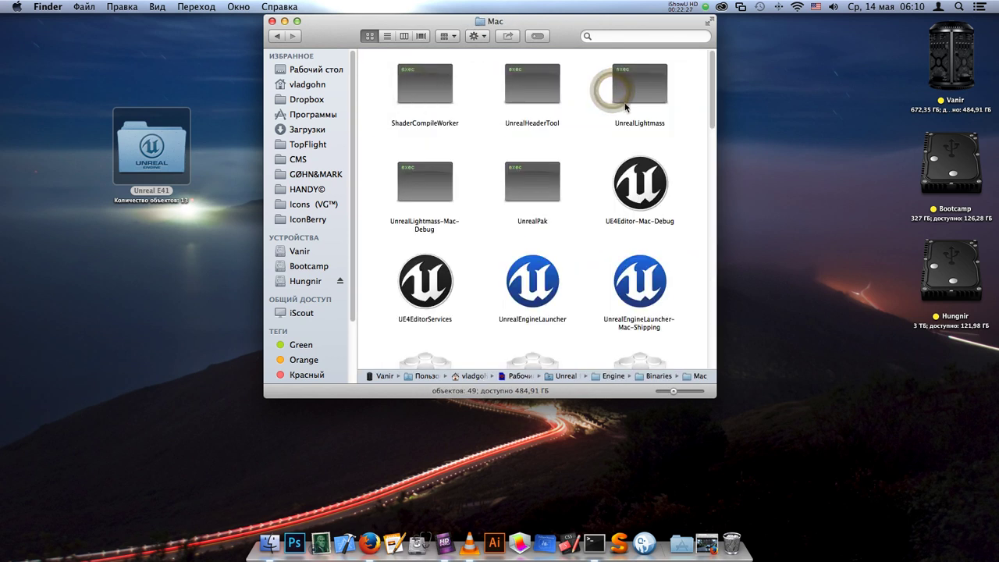
{"action": "left_click", "coordinate": [658, 196]}
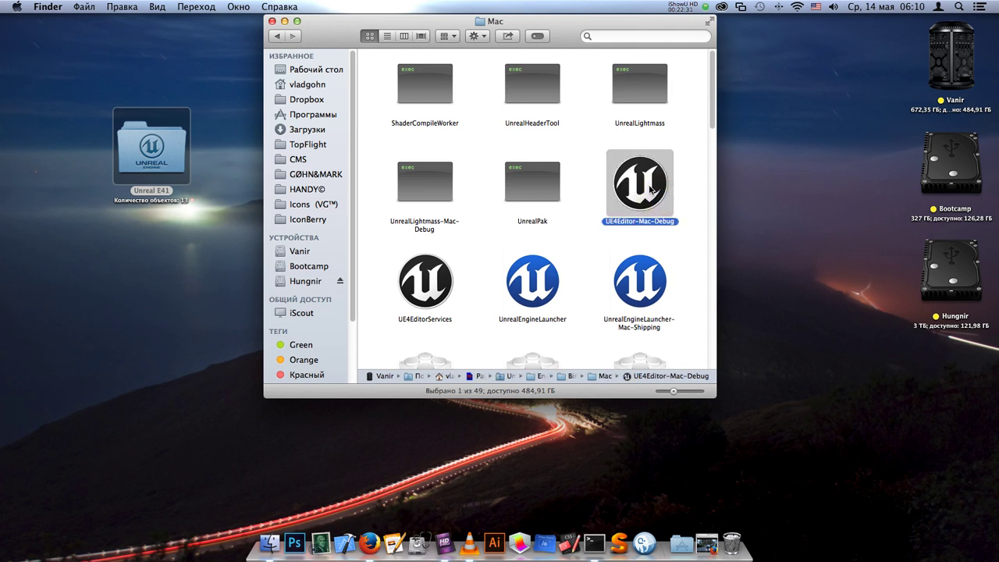
{"action": "double_click", "coordinate": [649, 186]}
{"action": "left_click", "coordinate": [684, 6]}
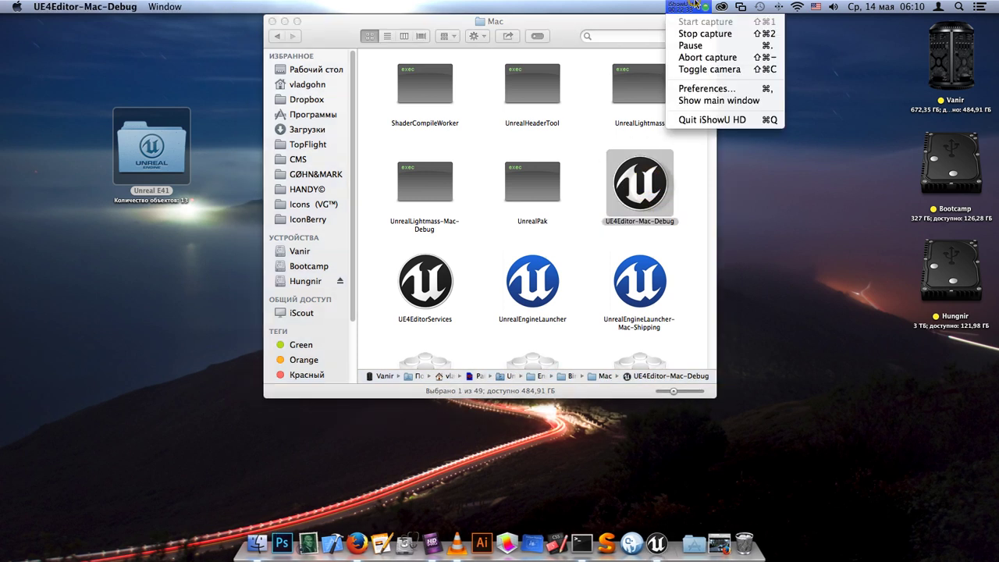
{"action": "key", "text": "Escape"}
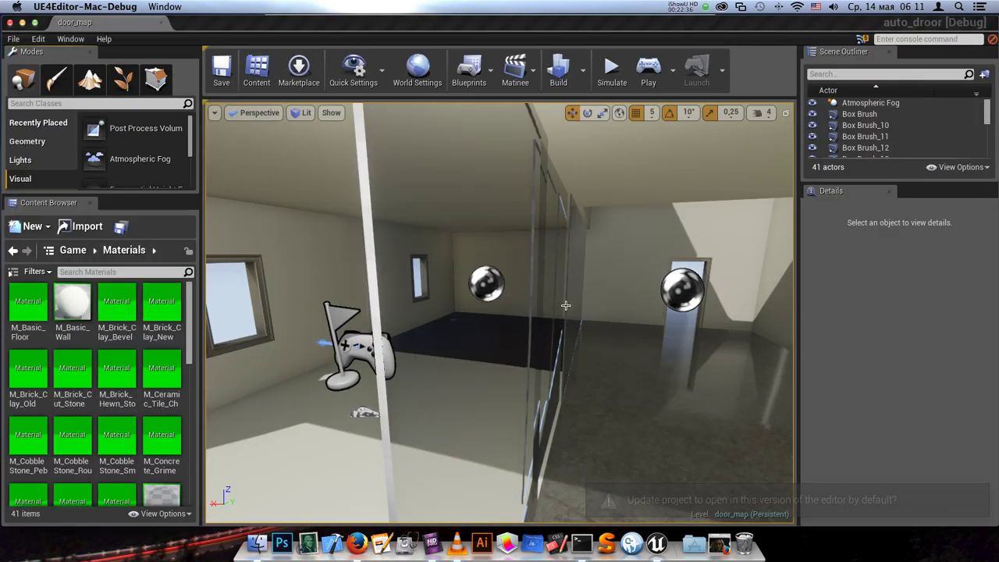
- Move the viewport into the door_map room and build the level's lighting to 100%
{"action": "left_click_drag", "start_coordinate": [514, 324], "coordinate": [539, 281]}
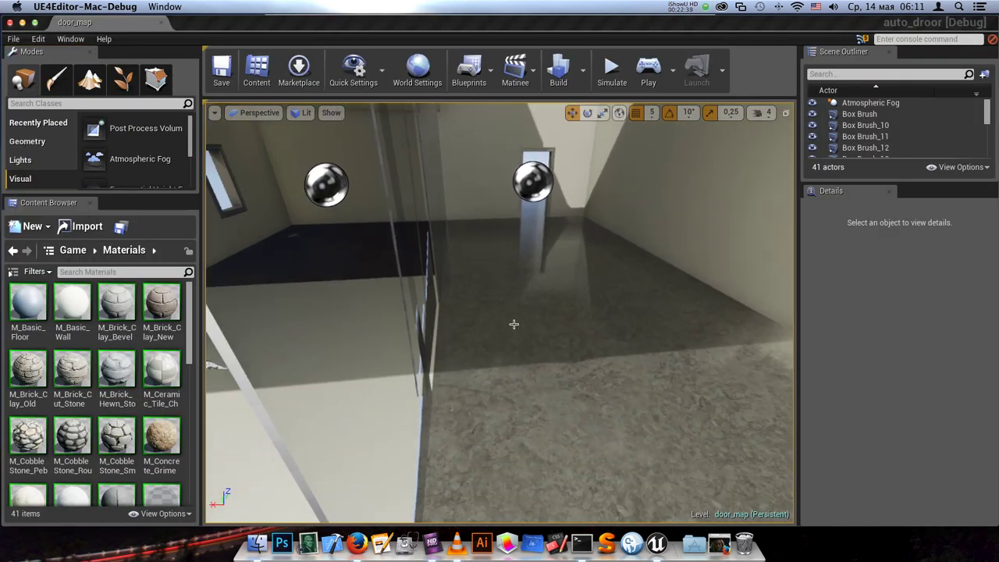
{"action": "left_click_drag", "start_coordinate": [630, 306], "coordinate": [630, 305]}
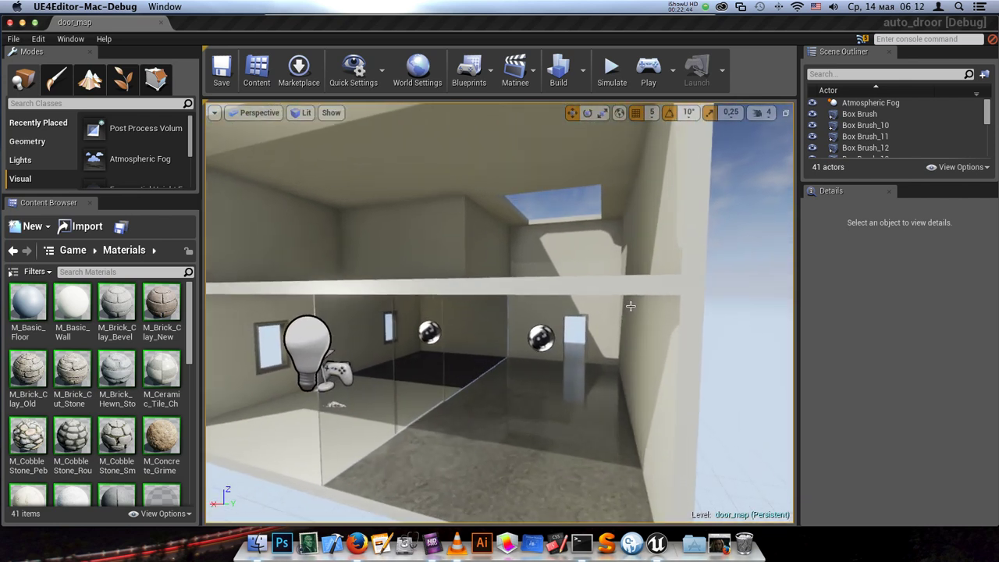
{"action": "left_click", "coordinate": [563, 75]}
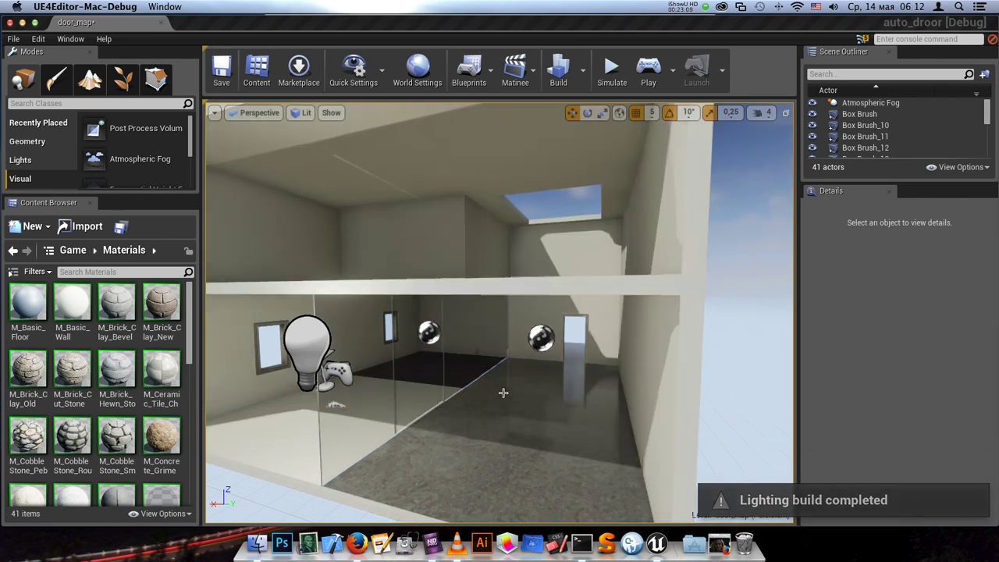
{"action": "left_click_drag", "start_coordinate": [507, 393], "coordinate": [485, 382]}
{"action": "scroll", "coordinate": [495, 146], "scroll_direction": "down", "scroll_amount": 10}
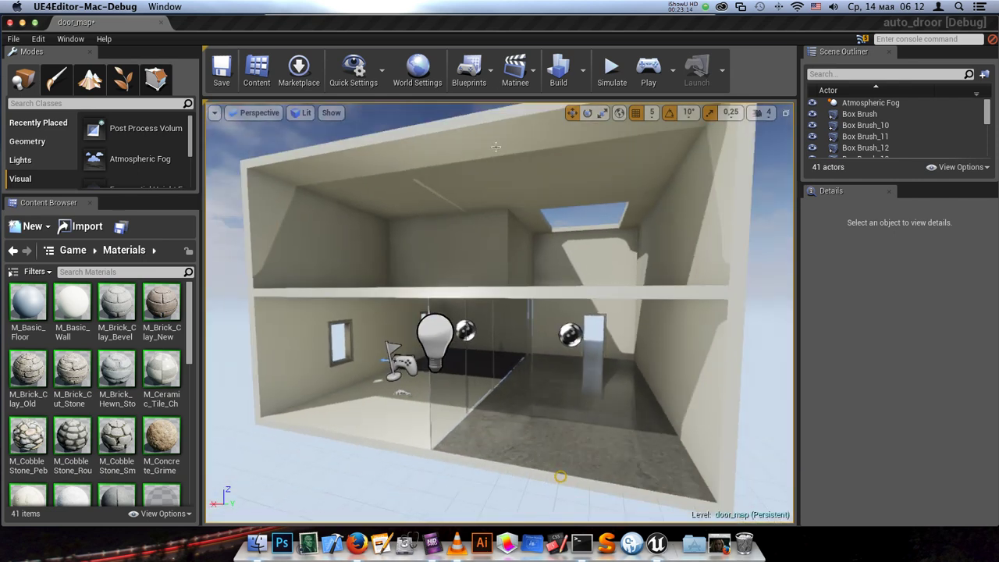
- Select Box Brush_11 and BP_Sky_Shere, then orbit to view the building's exterior
{"action": "left_click", "coordinate": [500, 217]}
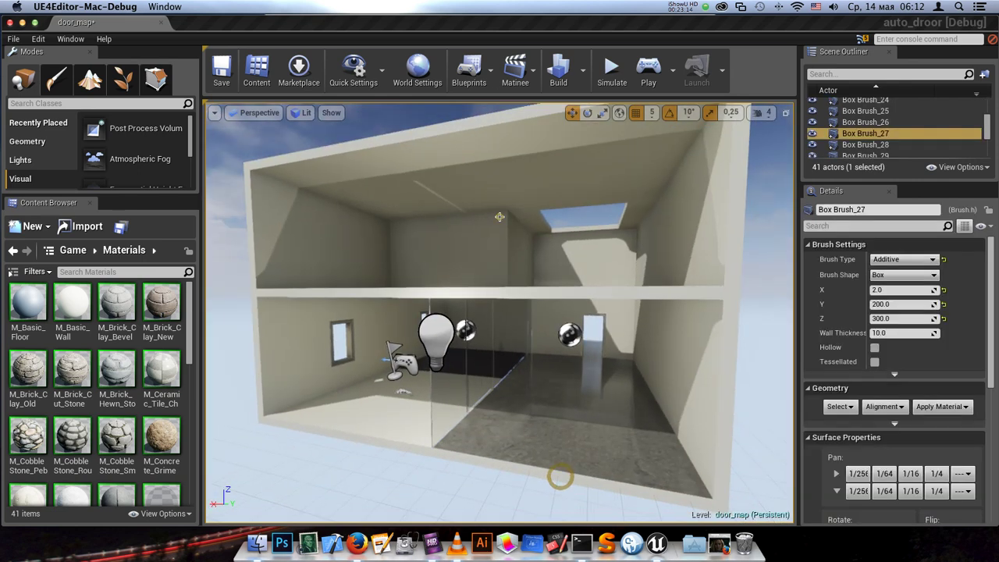
{"action": "left_click", "coordinate": [750, 255]}
{"action": "left_click_drag", "start_coordinate": [677, 260], "coordinate": [677, 259]}
{"action": "scroll", "coordinate": [744, 359], "scroll_direction": "down", "scroll_amount": 3}
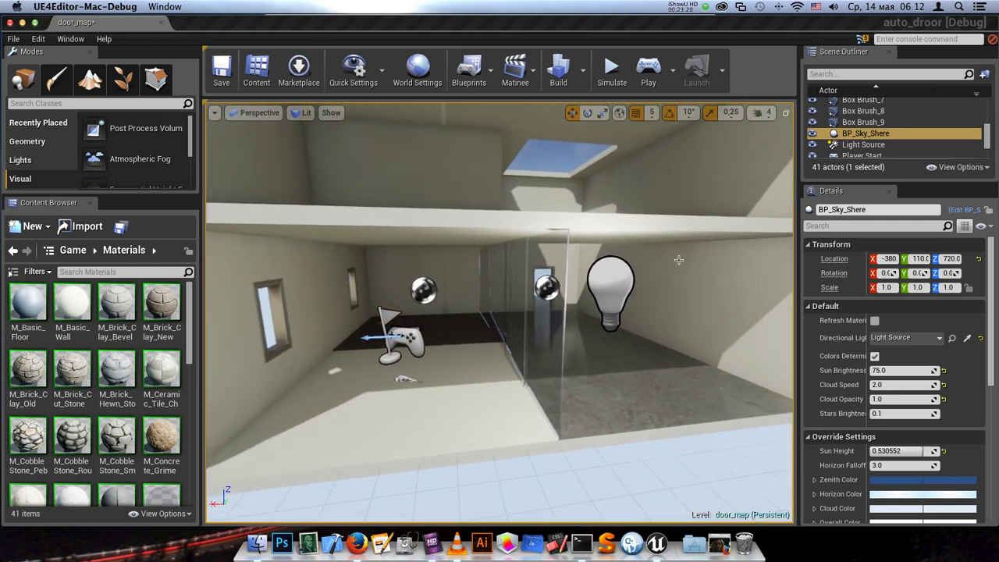
{"action": "mouse_move", "coordinate": [650, 452]}
{"action": "left_mouse_down"}
{"action": "mouse_move", "coordinate": [671, 453]}
{"action": "mouse_move", "coordinate": [649, 453]}
{"action": "left_mouse_up"}
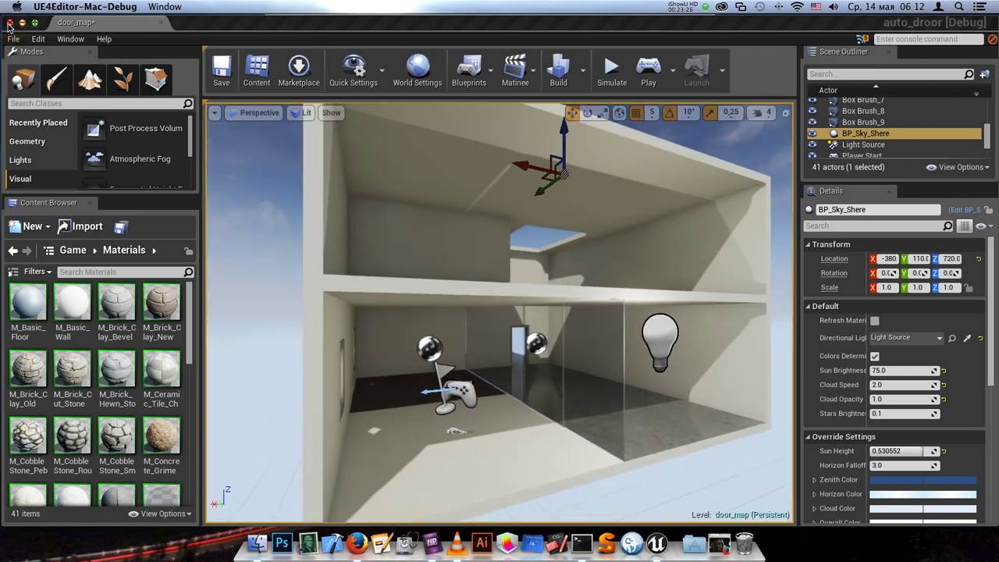
- Close the editor, saving /Game/Maps/door_map via Save Selected
{"action": "left_click", "coordinate": [10, 23]}
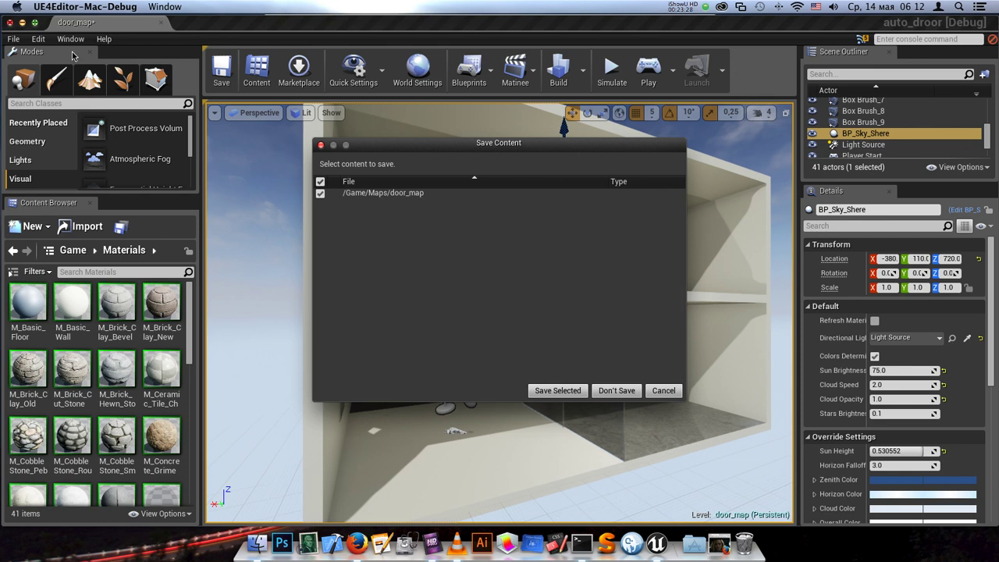
{"action": "left_click", "coordinate": [573, 391]}
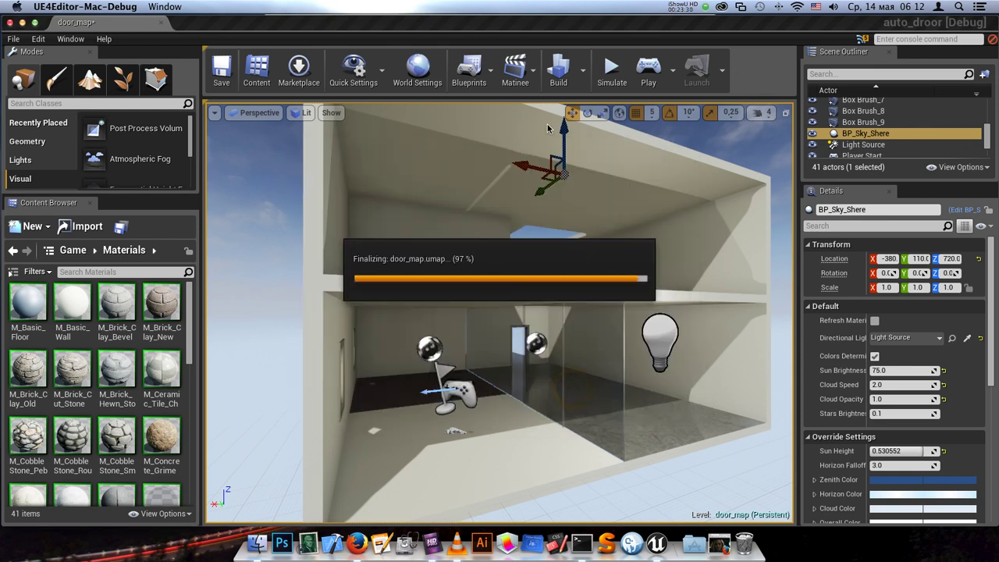
{"action": "left_click_drag", "start_coordinate": [577, 30], "coordinate": [566, 29]}
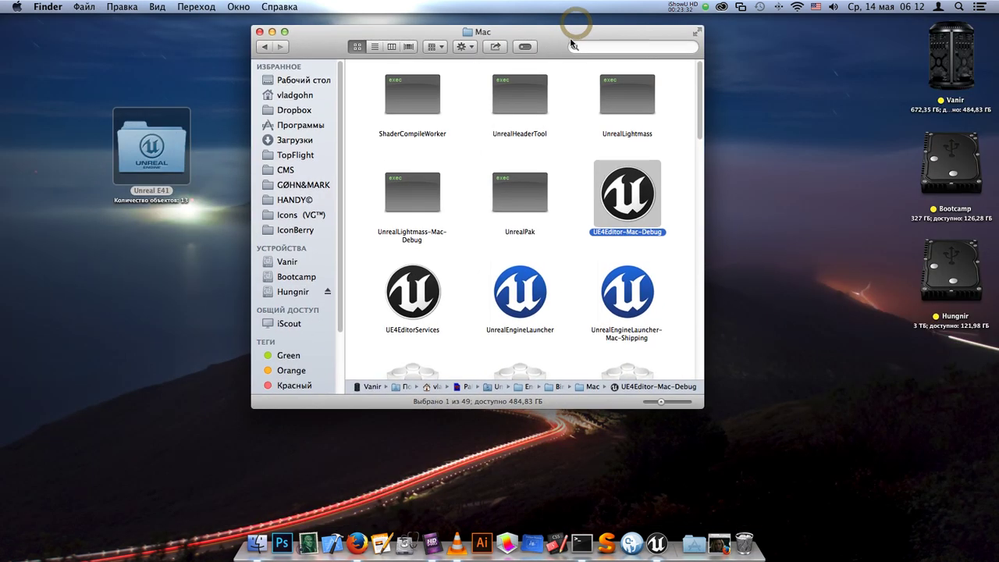
- Resize the Mac binaries window, then minimize it to the Dock
{"action": "mouse_move", "coordinate": [704, 396]}
{"action": "left_mouse_down"}
{"action": "mouse_move", "coordinate": [760, 488]}
{"action": "mouse_move", "coordinate": [712, 483]}
{"action": "left_mouse_up"}
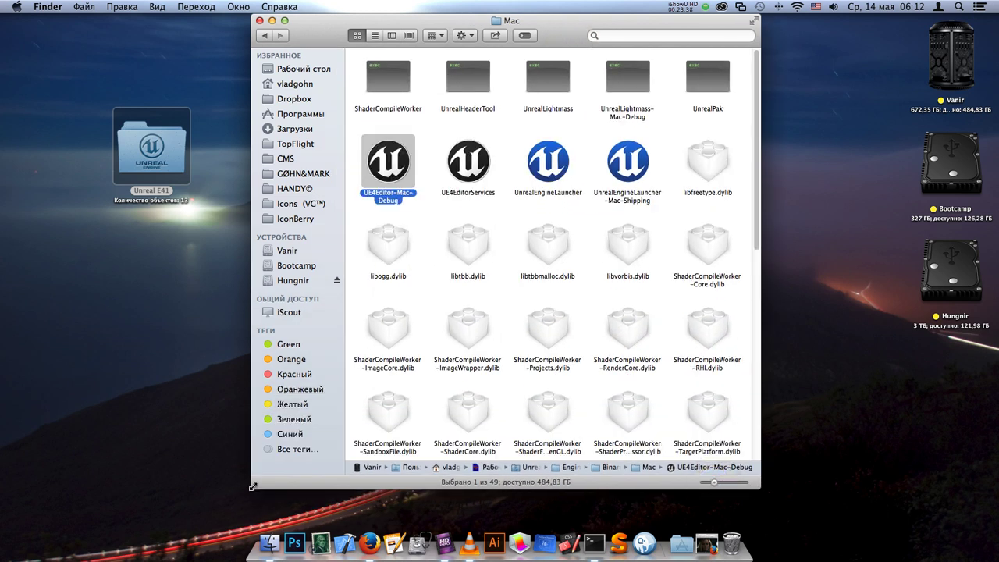
{"action": "left_click_drag", "start_coordinate": [253, 485], "coordinate": [206, 485]}
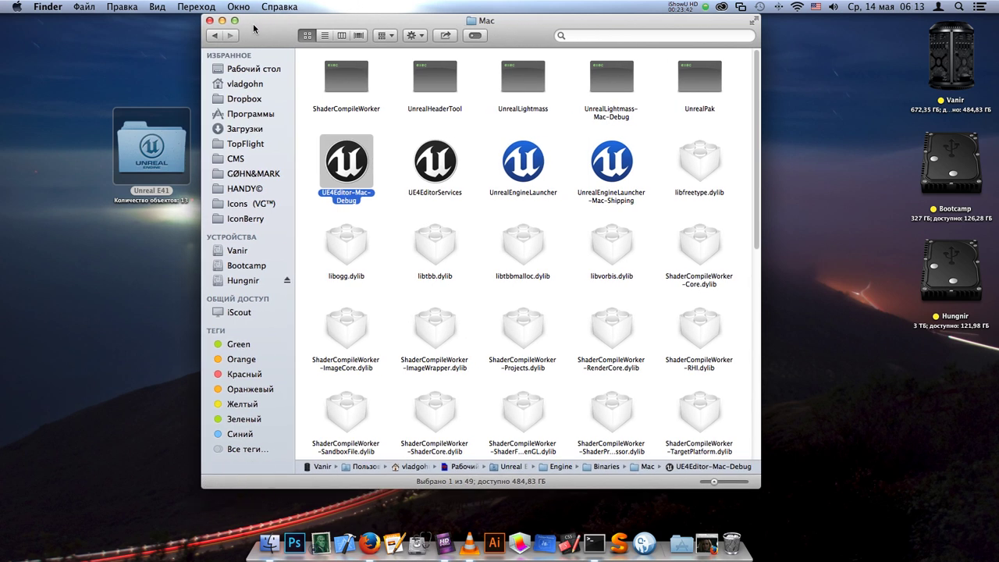
{"action": "left_click_drag", "start_coordinate": [249, 27], "coordinate": [238, 26]}
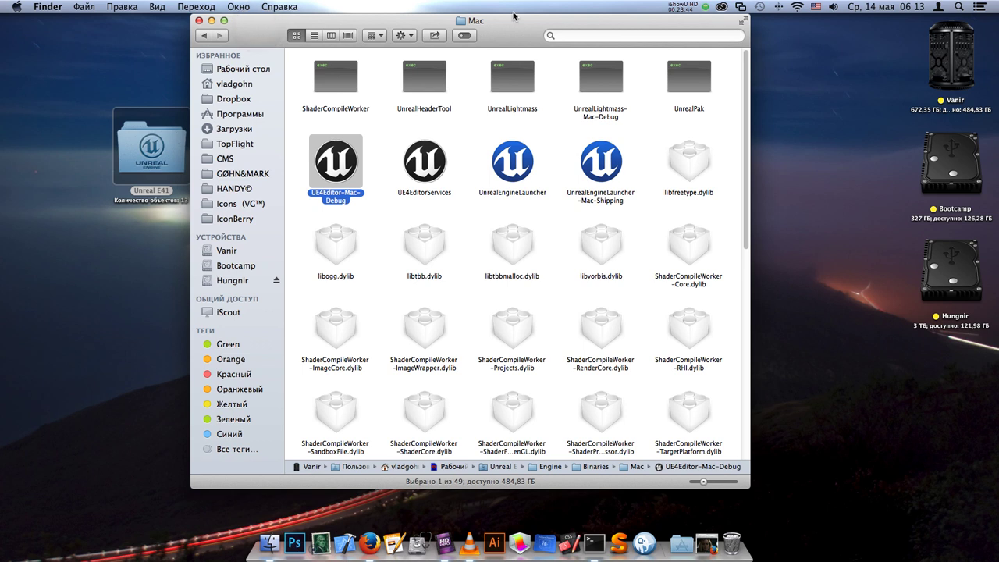
{"action": "left_click_drag", "start_coordinate": [127, 117], "coordinate": [144, 131]}
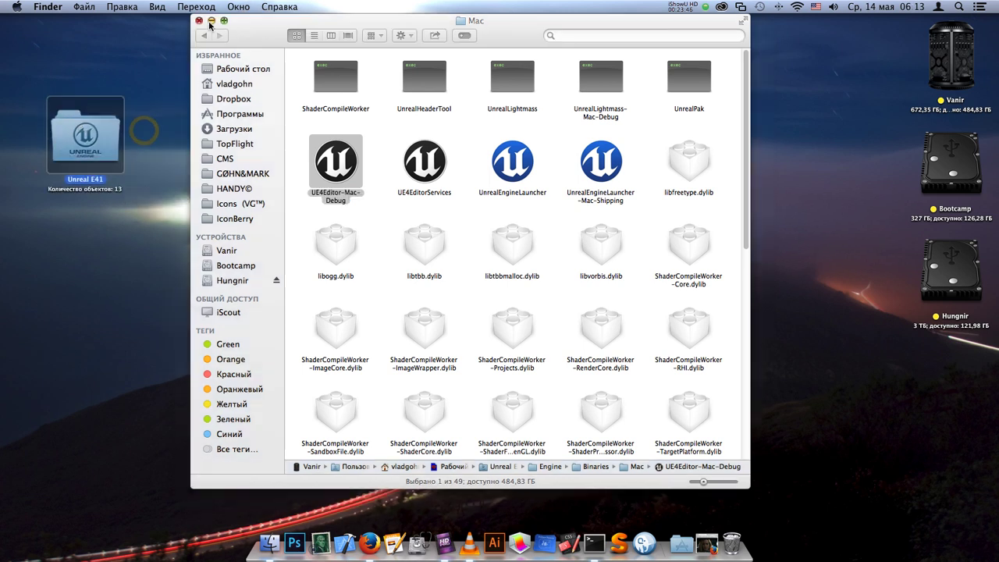
{"action": "left_click", "coordinate": [210, 20]}
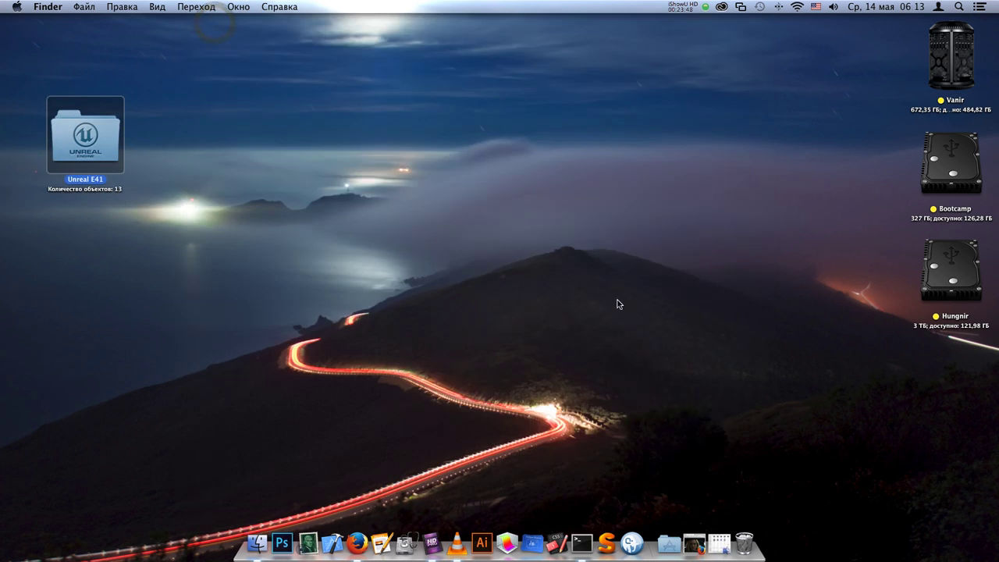
- Reopen the Unreal E41 desktop folder and enlarge its window to show all 13 items
{"action": "left_click", "coordinate": [616, 300]}
{"action": "left_click_drag", "start_coordinate": [564, 234], "coordinate": [651, 346]}
{"action": "left_click_drag", "start_coordinate": [502, 168], "coordinate": [613, 304]}
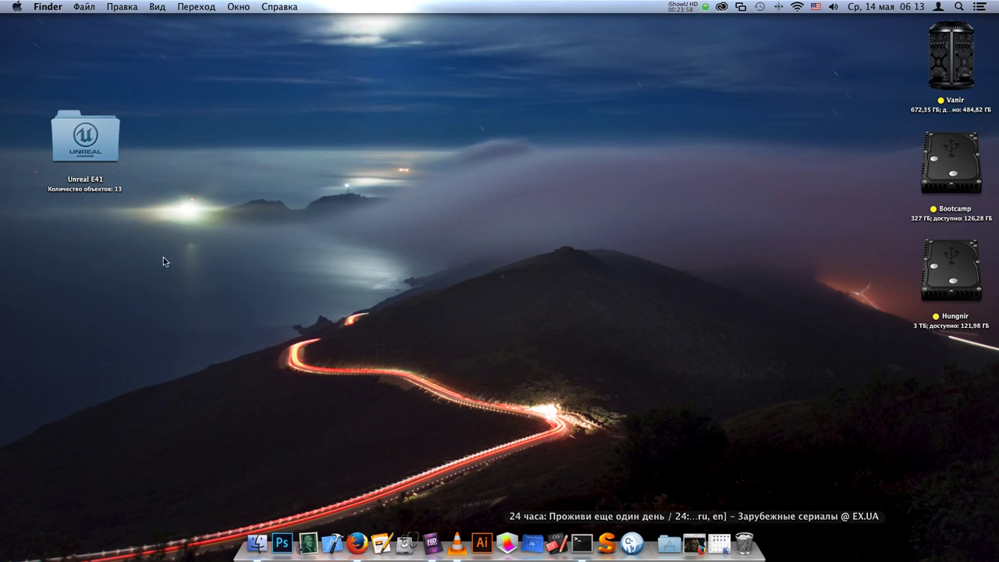
{"action": "double_click", "coordinate": [94, 142]}
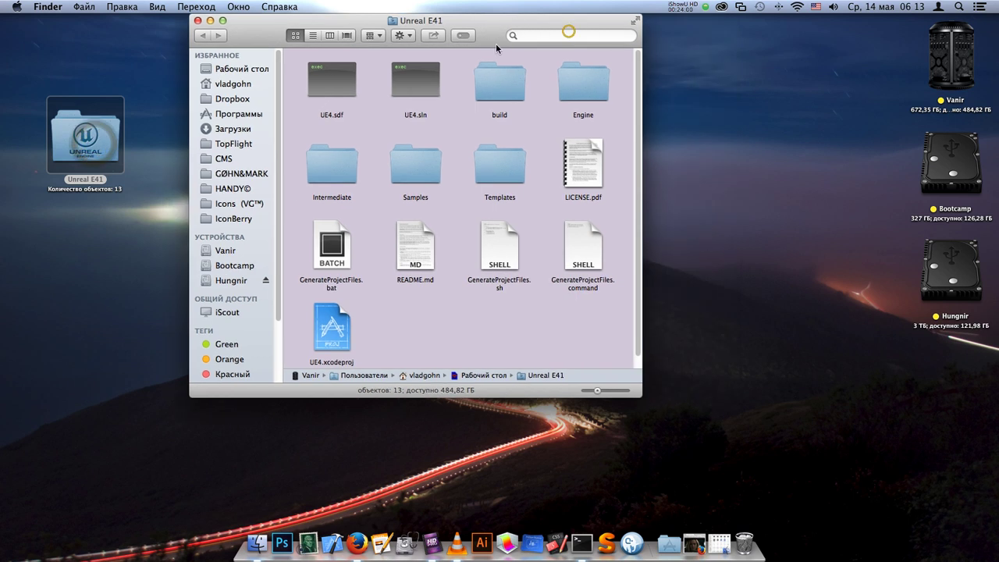
{"action": "left_click_drag", "start_coordinate": [642, 393], "coordinate": [716, 402]}
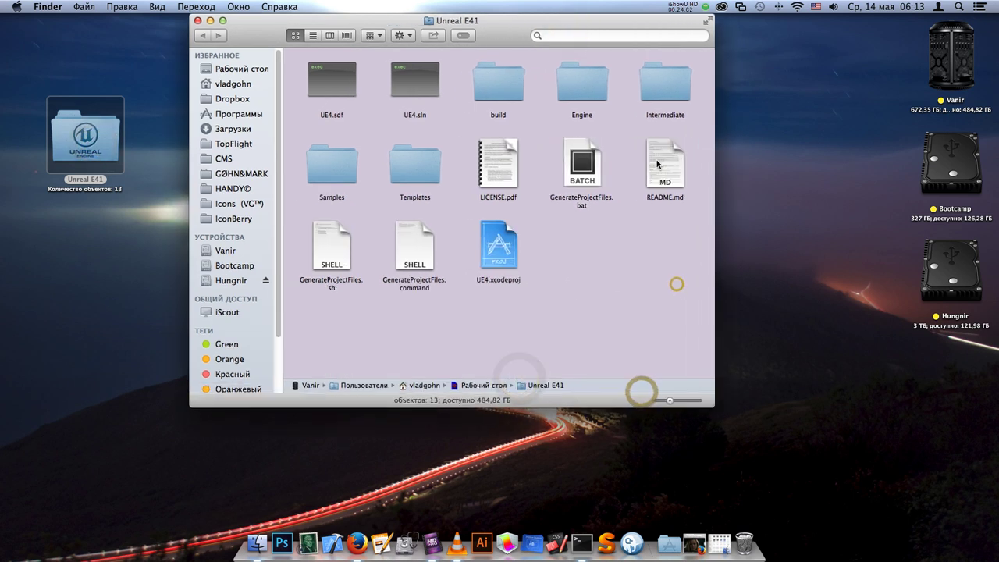
{"action": "left_click", "coordinate": [593, 70]}
{"action": "left_click_drag", "start_coordinate": [523, 20], "coordinate": [515, 53]}
{"action": "left_click", "coordinate": [611, 285]}
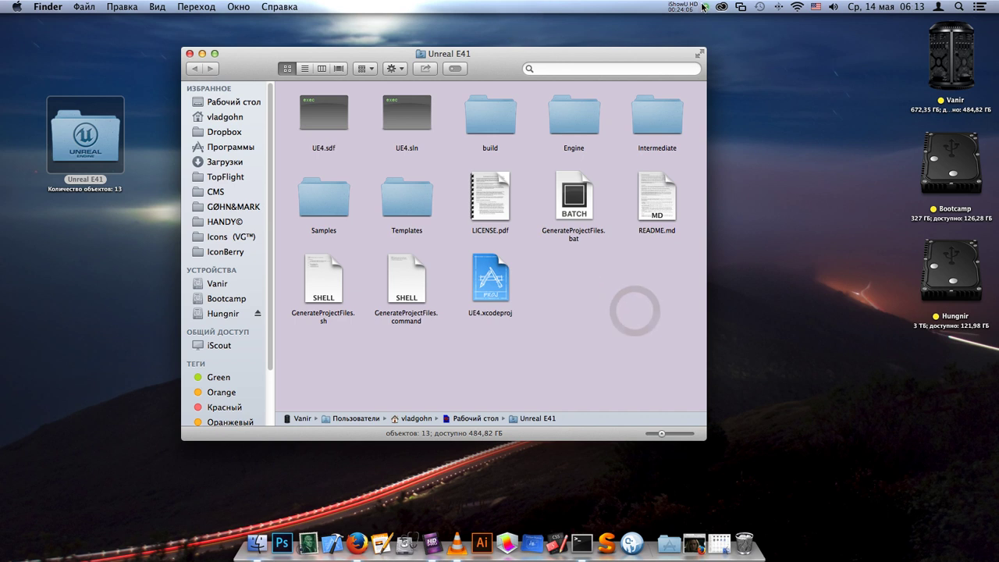